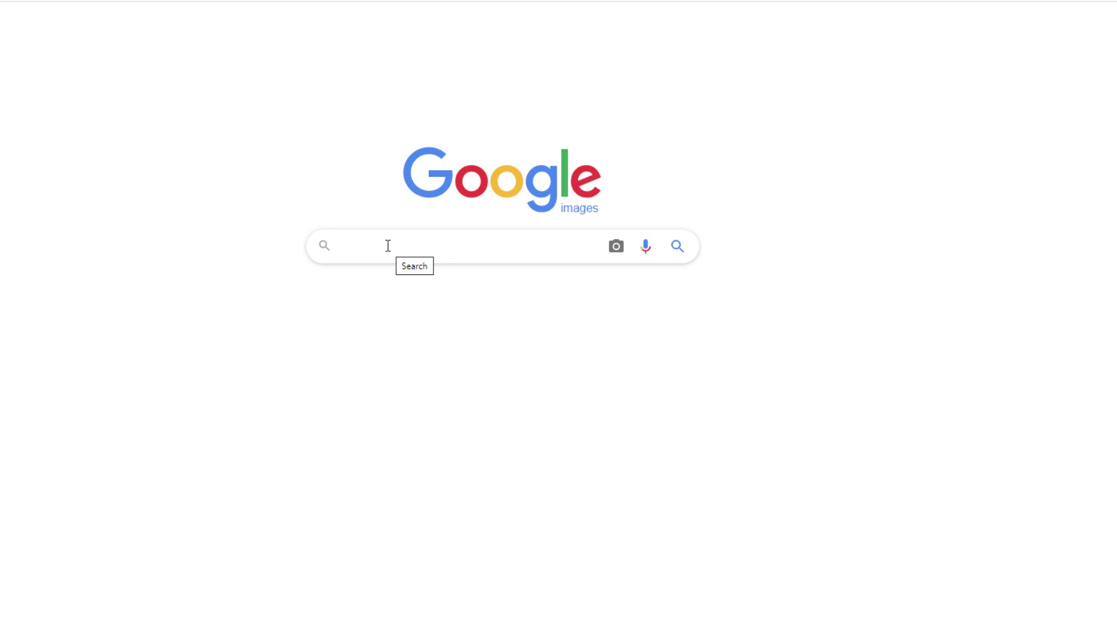
# Step: Search Google Images for 'airplane top view png' and filter to transparent results
pyautogui.click(413, 242)
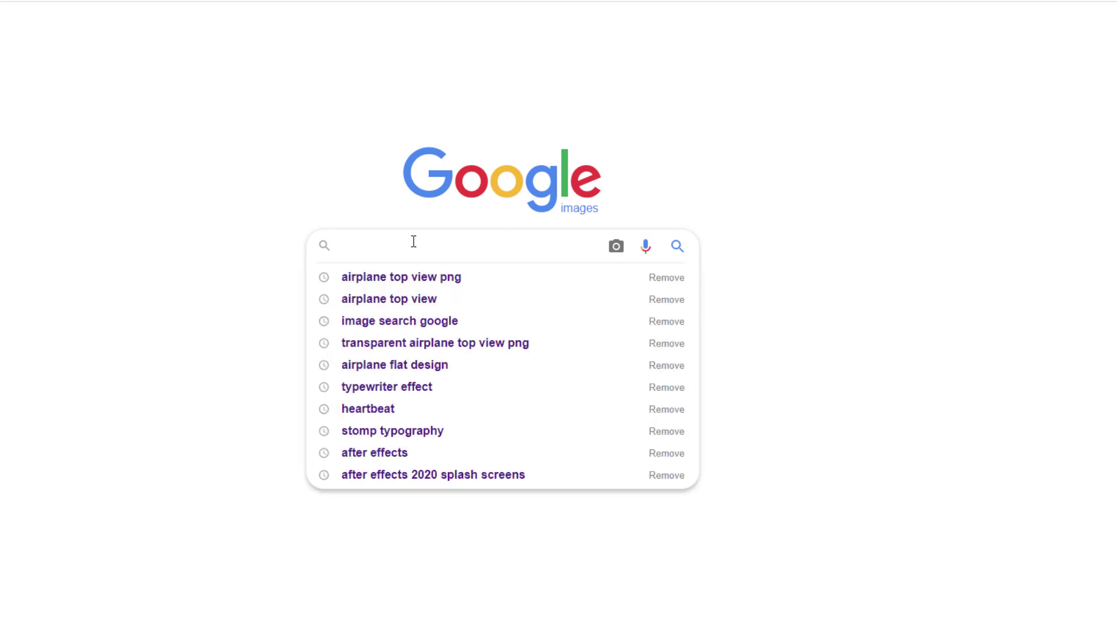
pyautogui.write('airplane top view png')
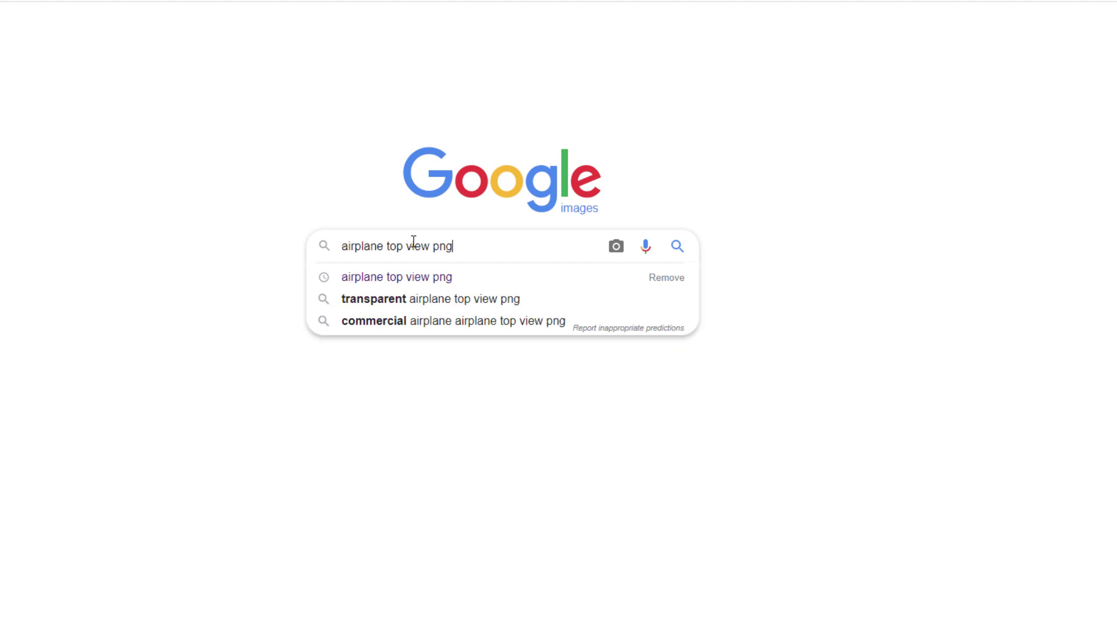
pyautogui.click(418, 281)
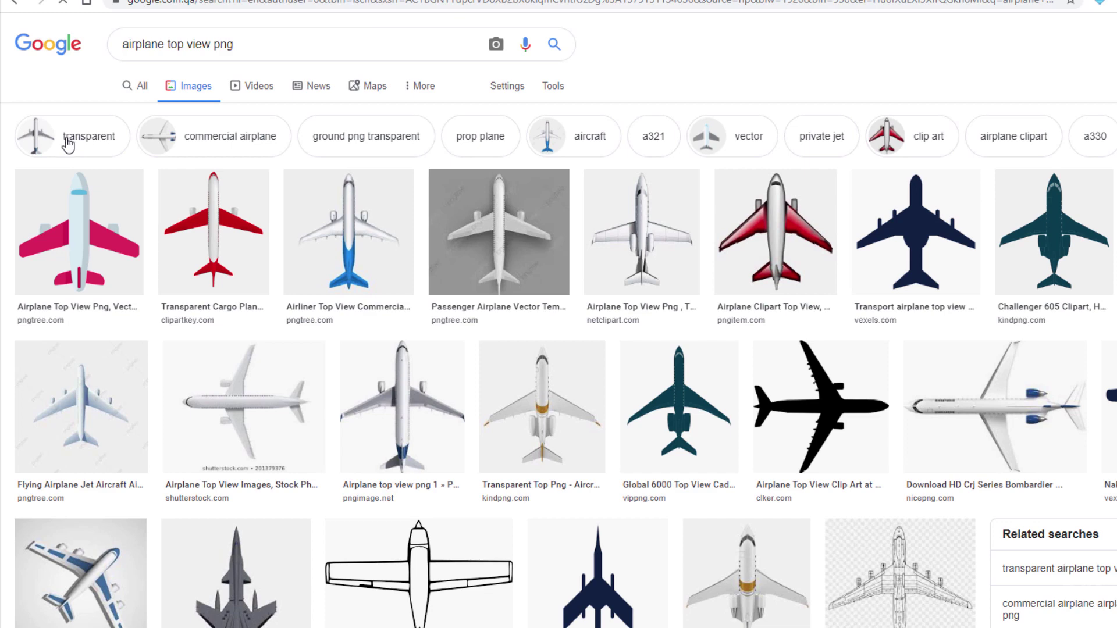
pyautogui.click(68, 139)
# Step: Preview several airplane results and save the 'Airplane top view png 1' image
pyautogui.click(83, 243)
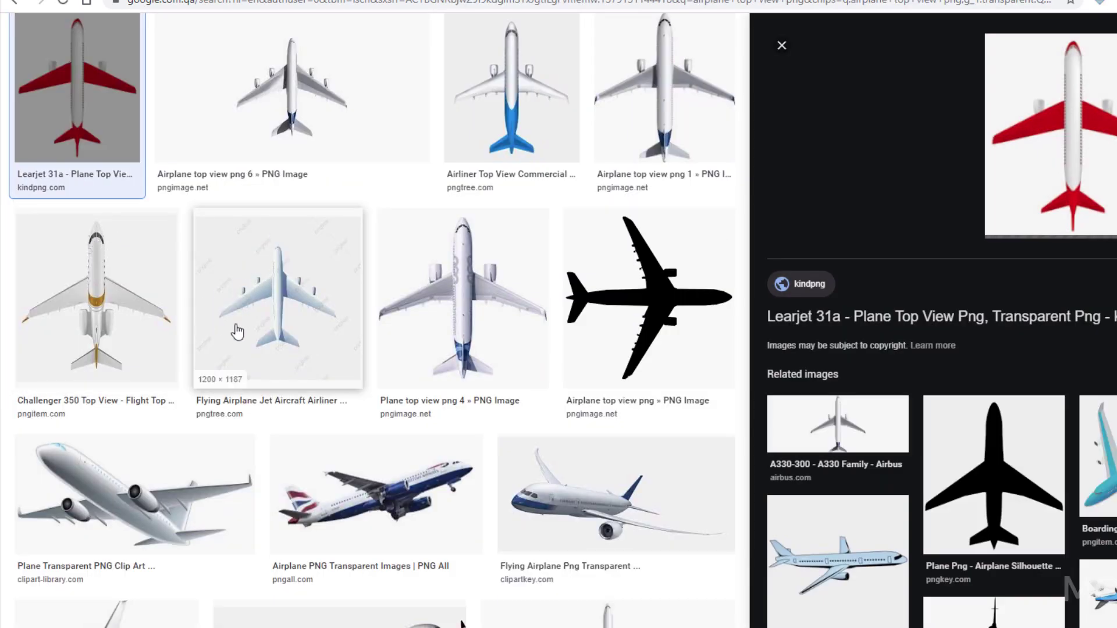
pyautogui.press('Right')
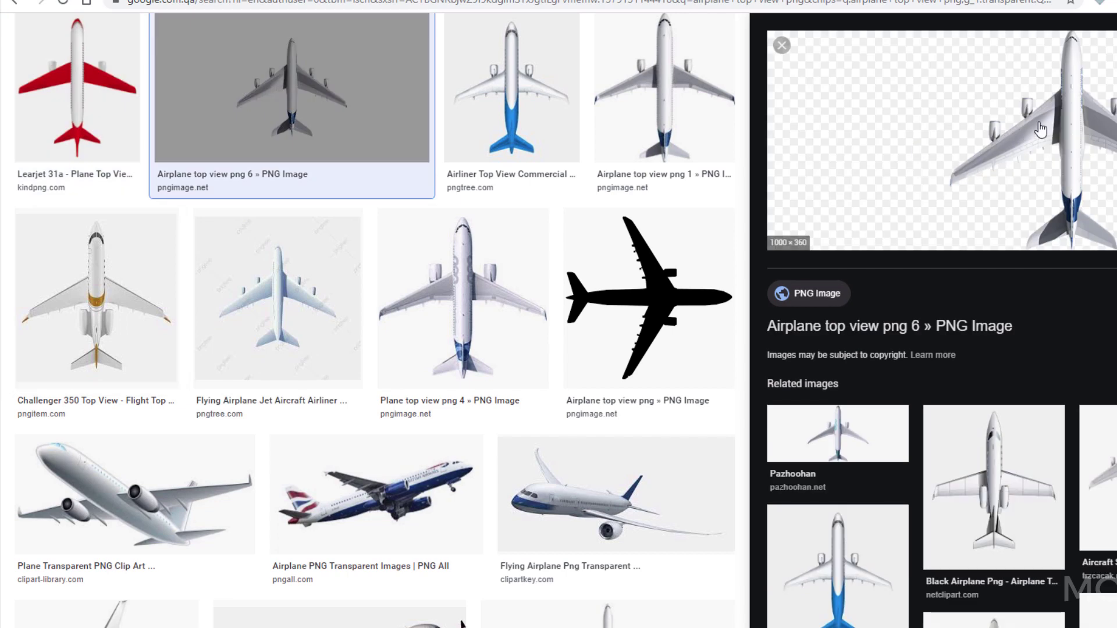
pyautogui.click(543, 137)
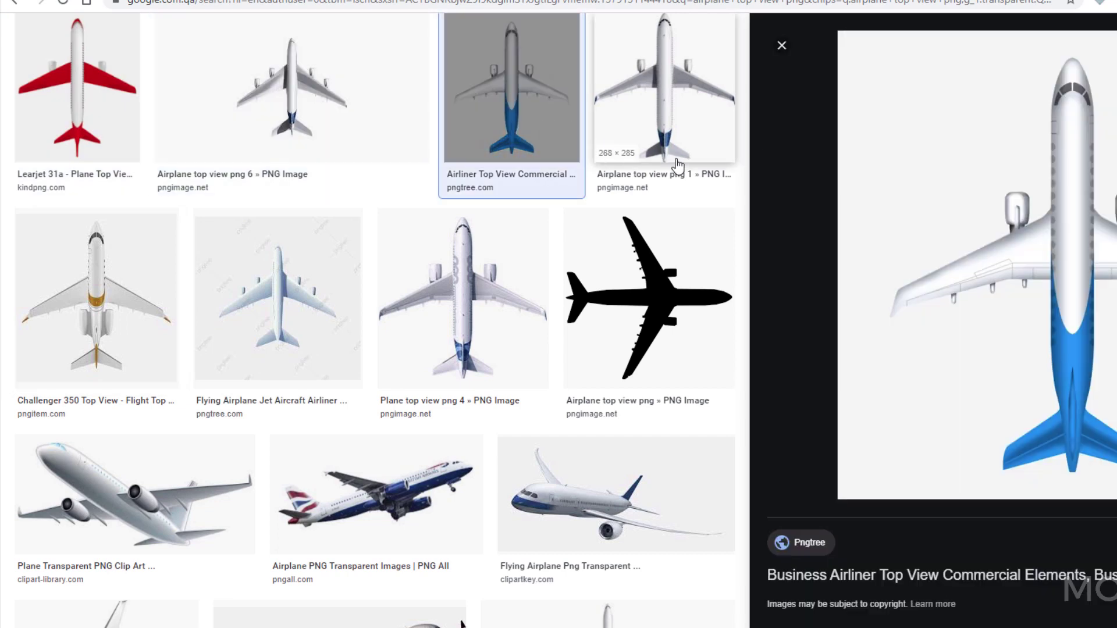
pyautogui.click(673, 134)
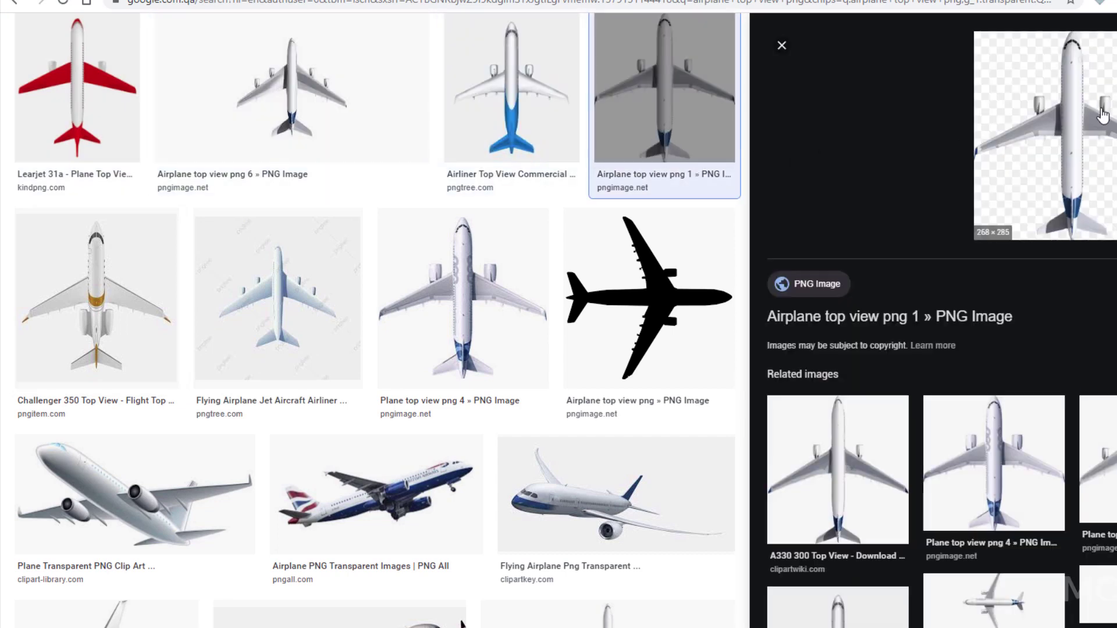
pyautogui.rightClick(1066, 118)
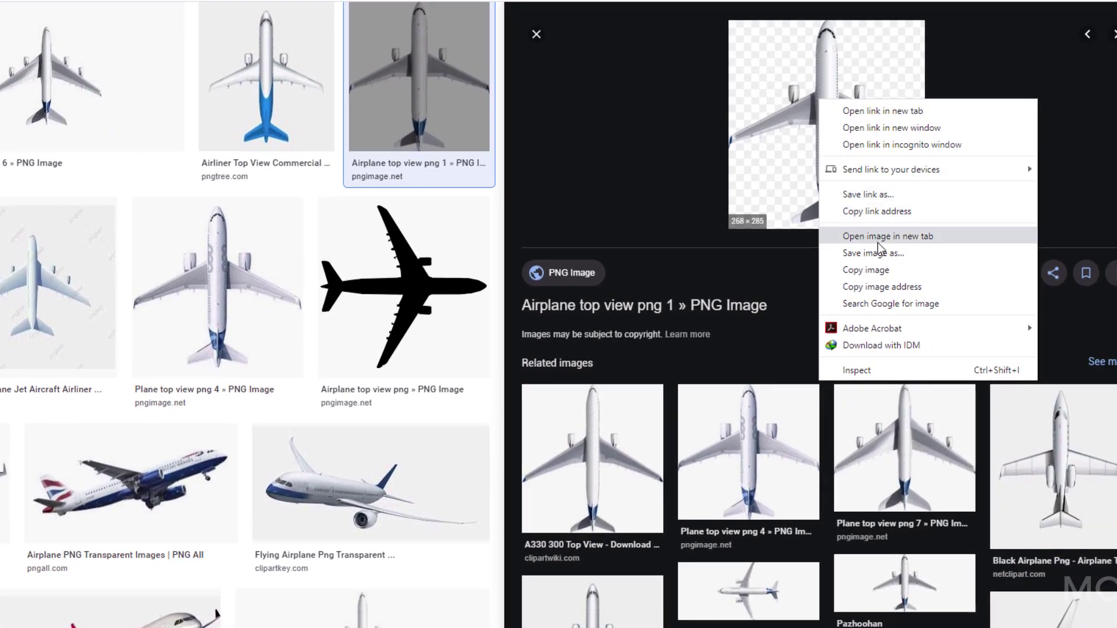
pyautogui.click(905, 253)
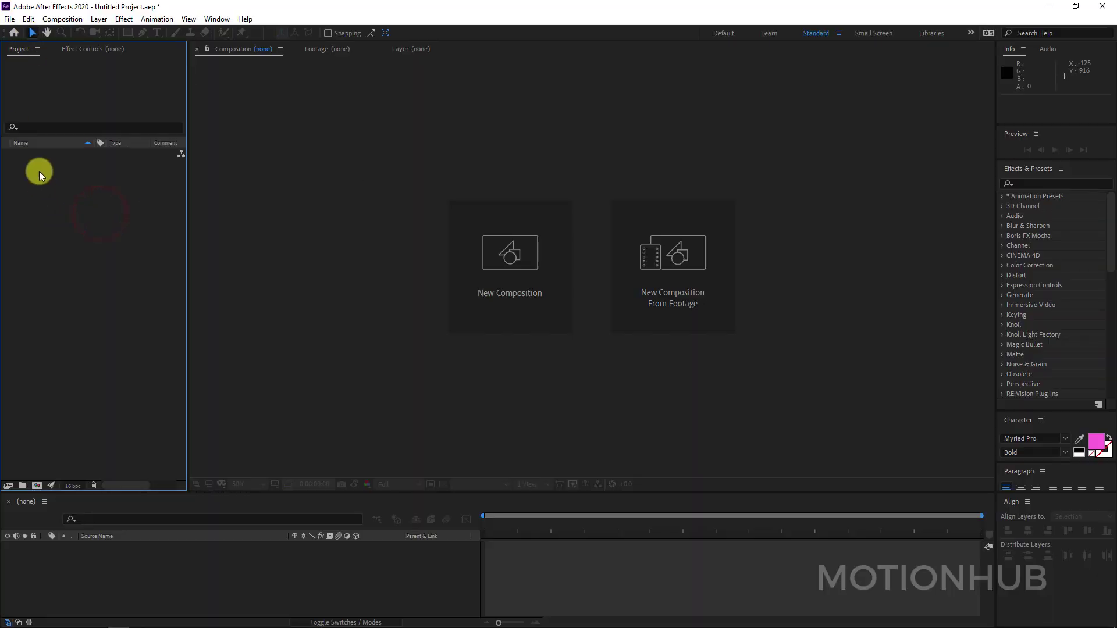
# Step: Import airplane2.png into the After Effects project
pyautogui.click(10, 20)
pyautogui.click(87, 179)
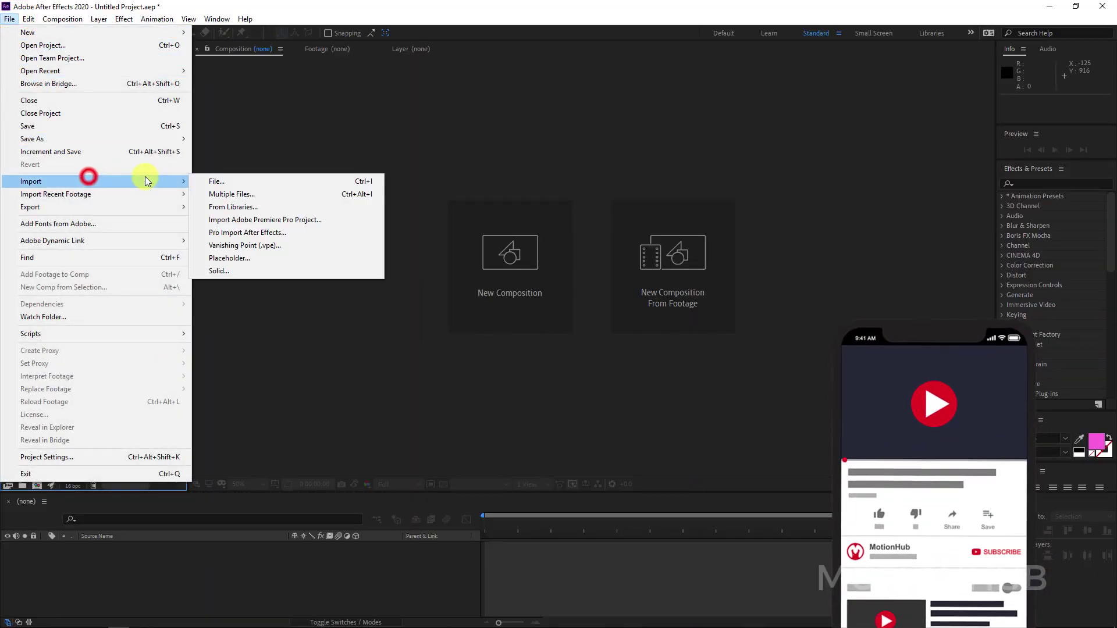
pyautogui.click(245, 179)
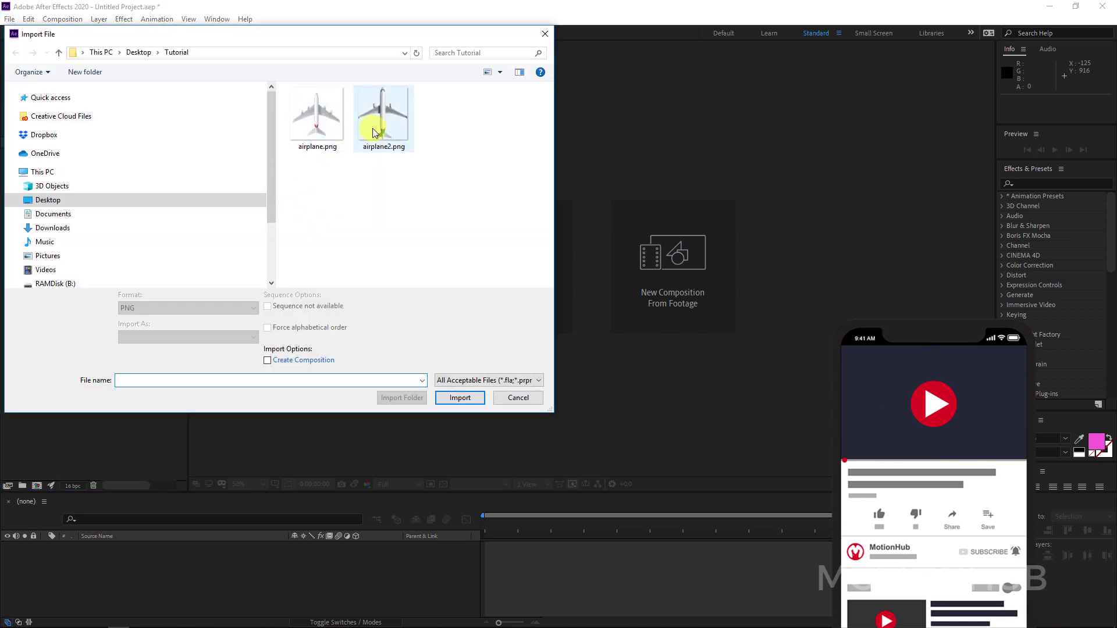
pyautogui.click(378, 113)
pyautogui.doubleClick(375, 113)
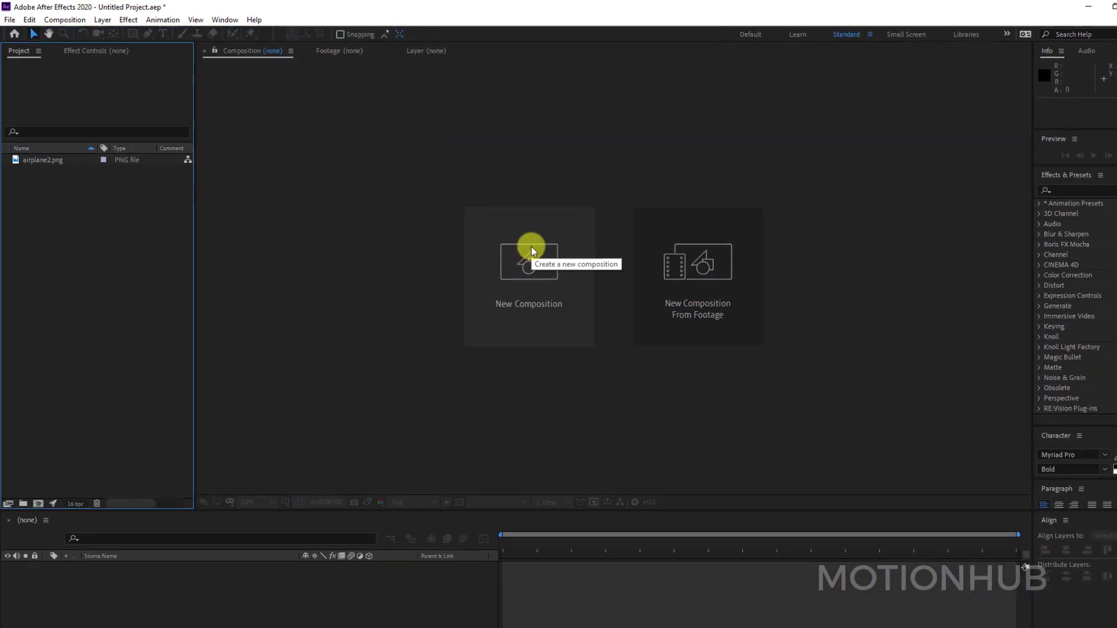
# Step: Create Comp 1 using the HDTV 1080 25 preset with a 0:00:10:00 duration
pyautogui.click(68, 19)
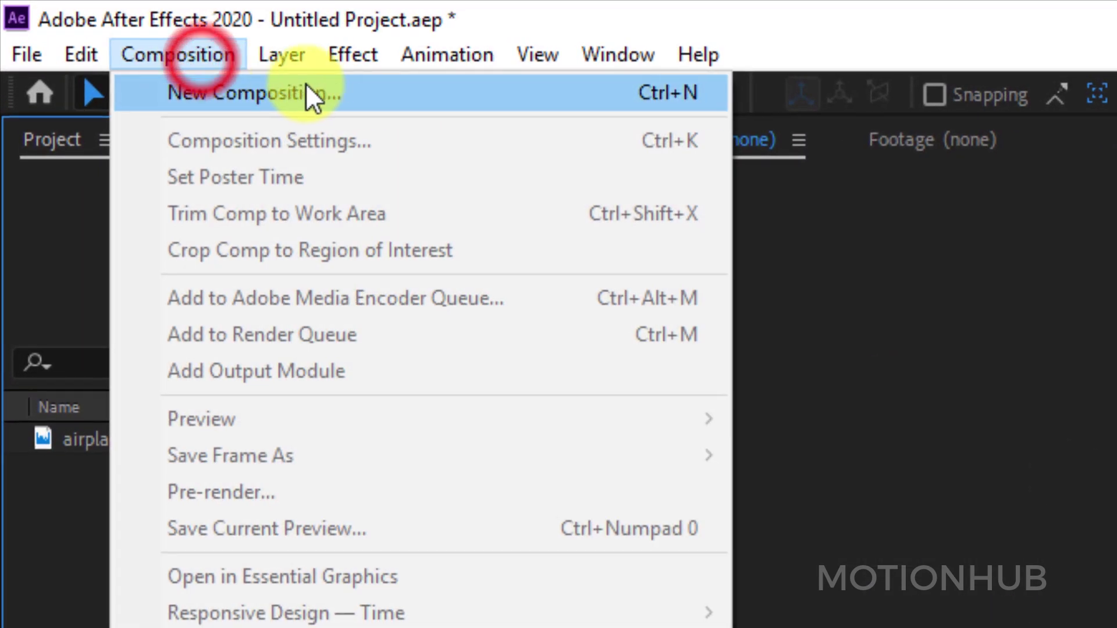
pyautogui.click(305, 93)
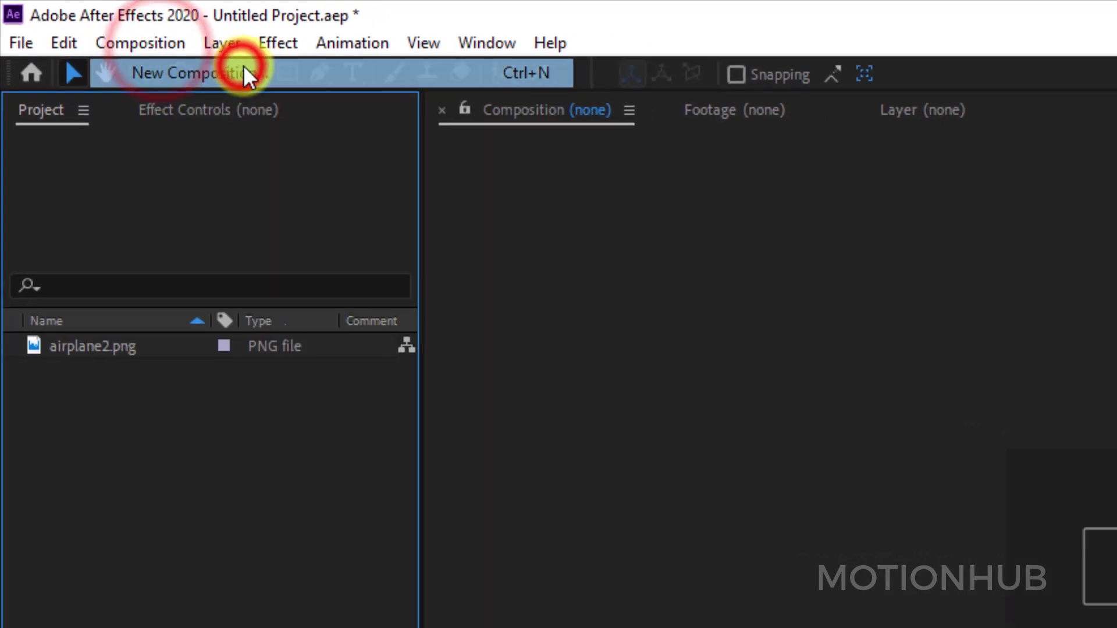
pyautogui.click(428, 231)
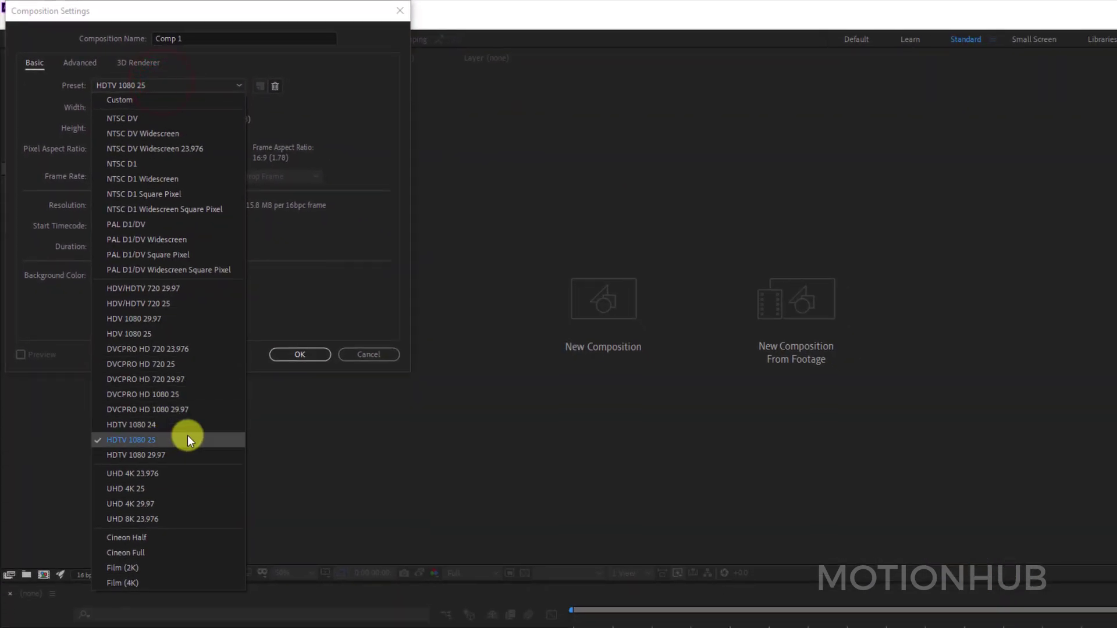
pyautogui.click(174, 453)
pyautogui.doubleClick(120, 254)
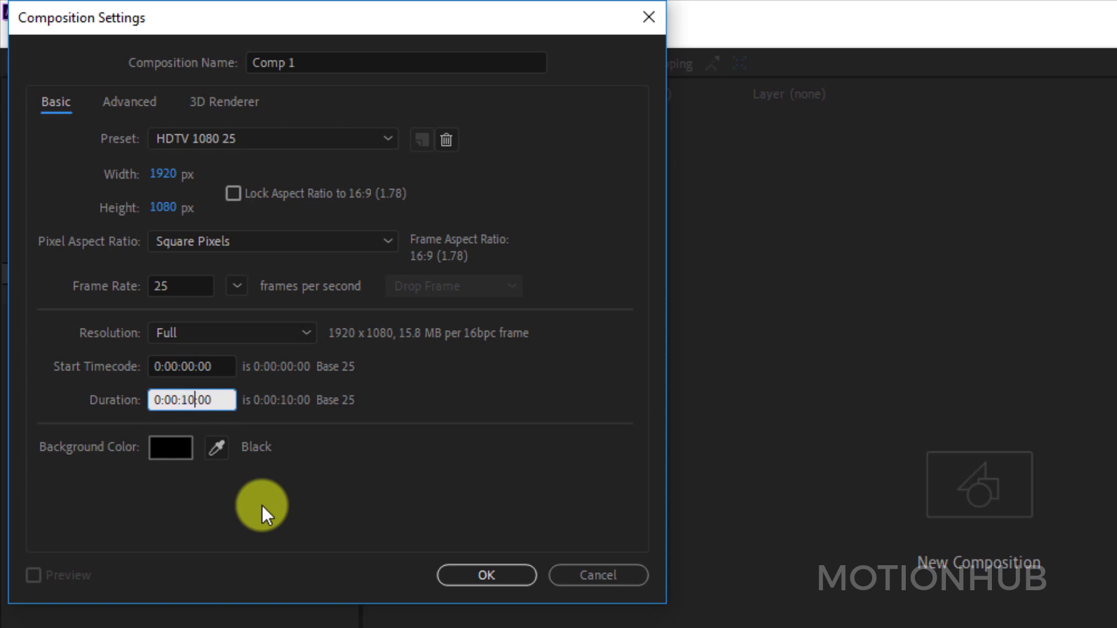
pyautogui.click(486, 575)
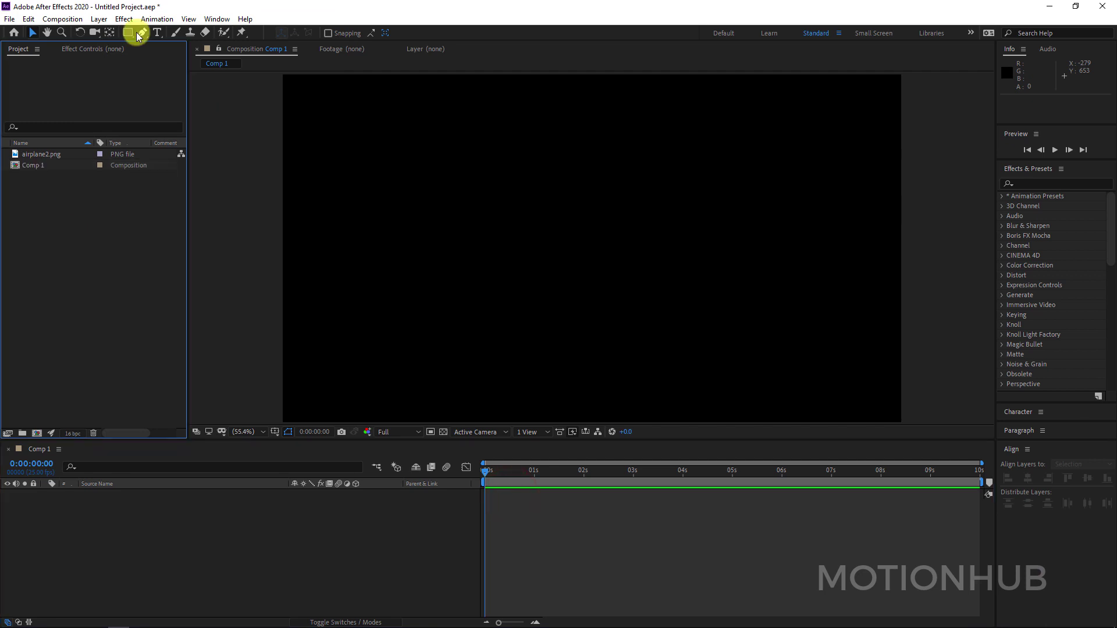
pyautogui.moveTo(141, 34); pyautogui.dragTo(194, 38)
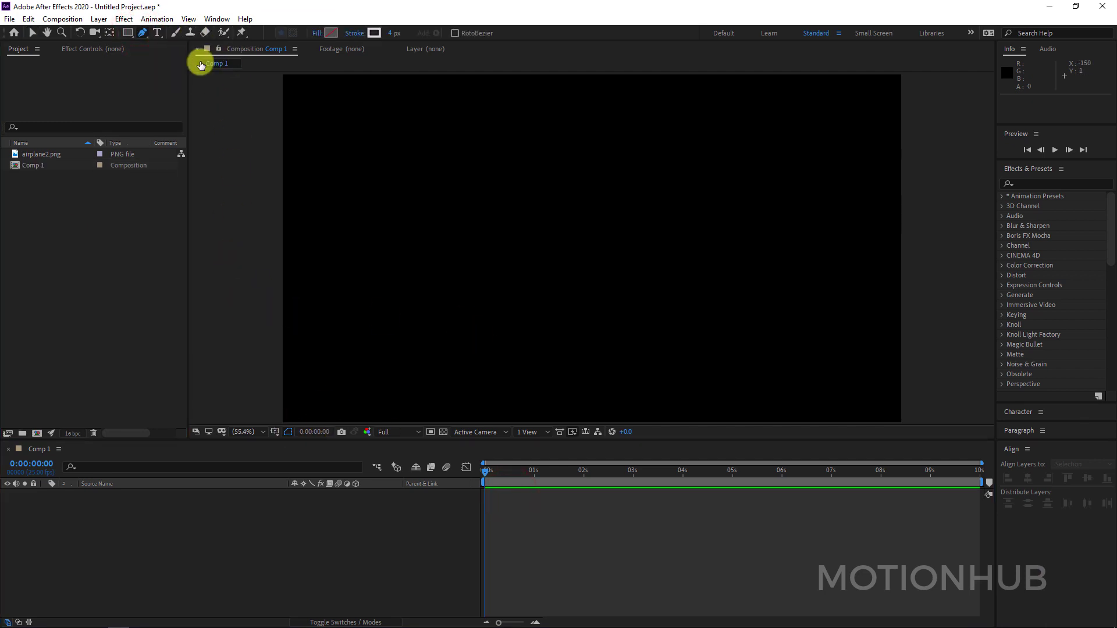
# Step: Draw a winding bezier path with a loop from the left of the comp to bottom right
pyautogui.click(250, 306)
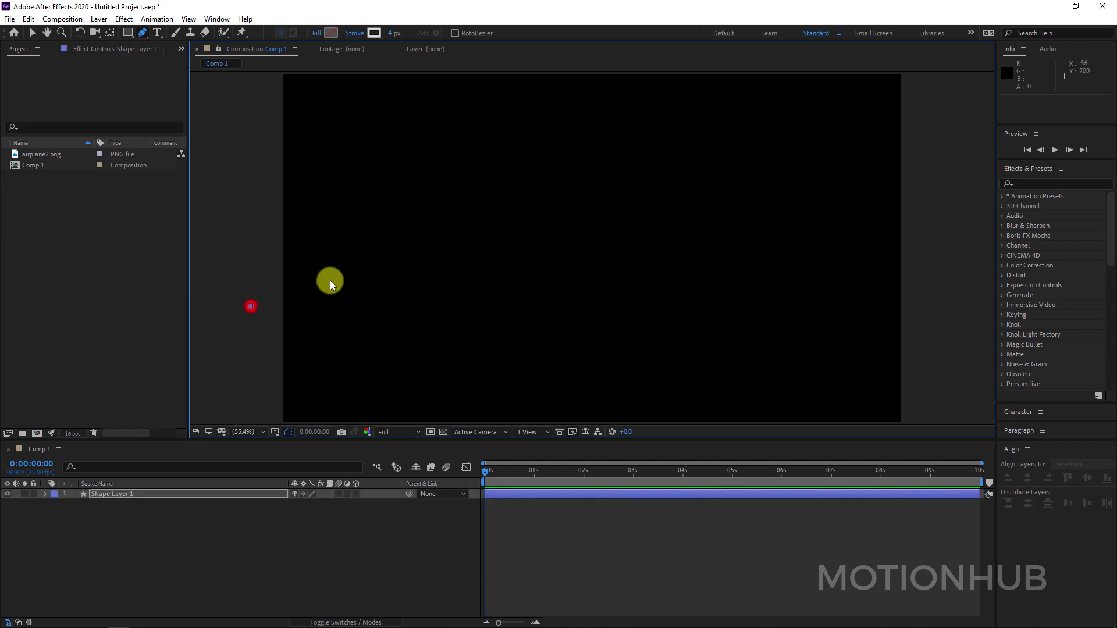
pyautogui.moveTo(446, 241); pyautogui.dragTo(488, 309)
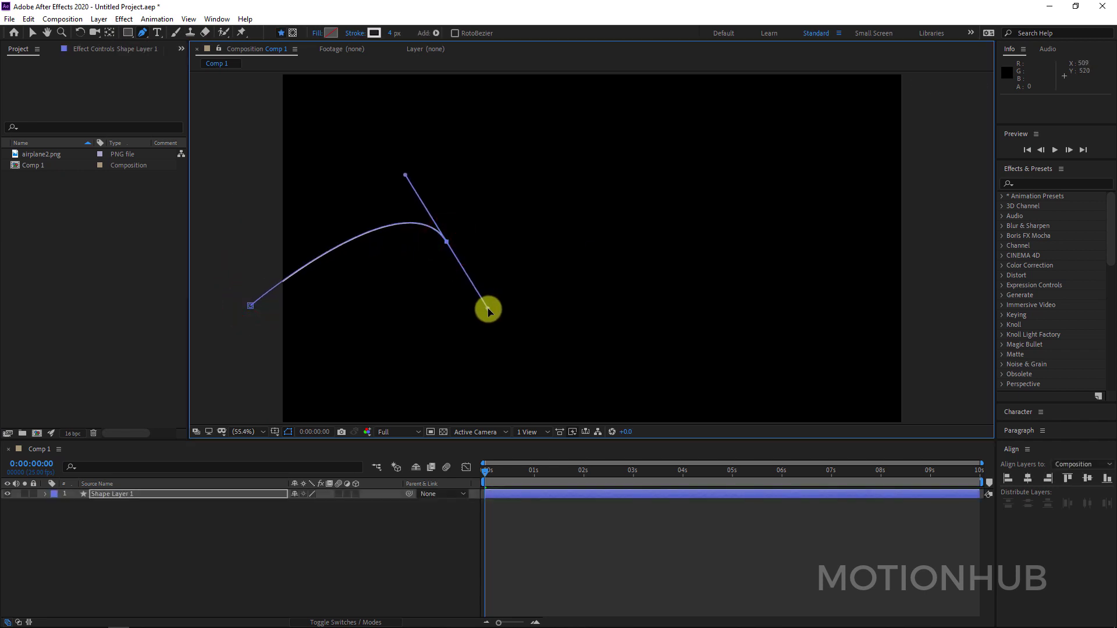
pyautogui.moveTo(456, 351); pyautogui.dragTo(412, 345)
pyautogui.moveTo(571, 233); pyautogui.dragTo(721, 274)
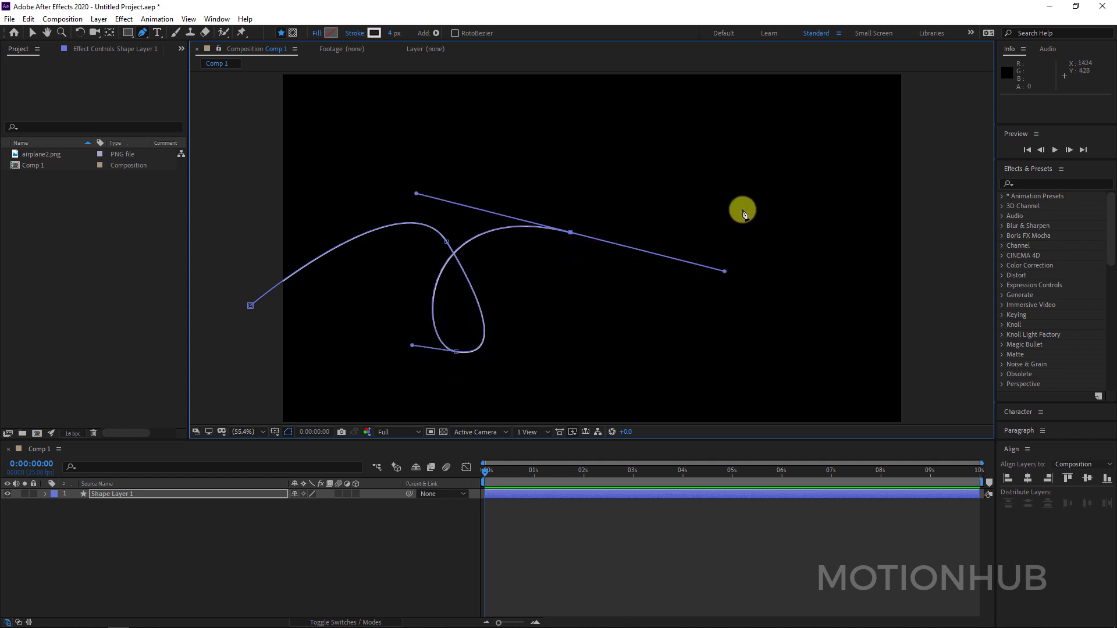
pyautogui.moveTo(743, 207); pyautogui.dragTo(794, 158)
pyautogui.moveTo(885, 210); pyautogui.dragTo(902, 235)
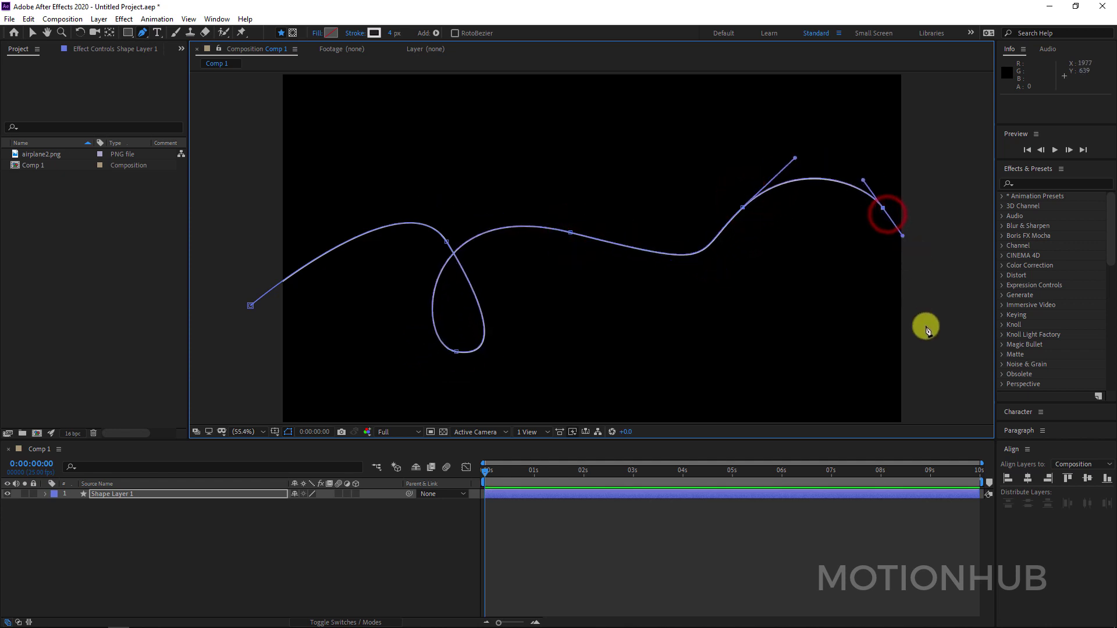
pyautogui.click(952, 356)
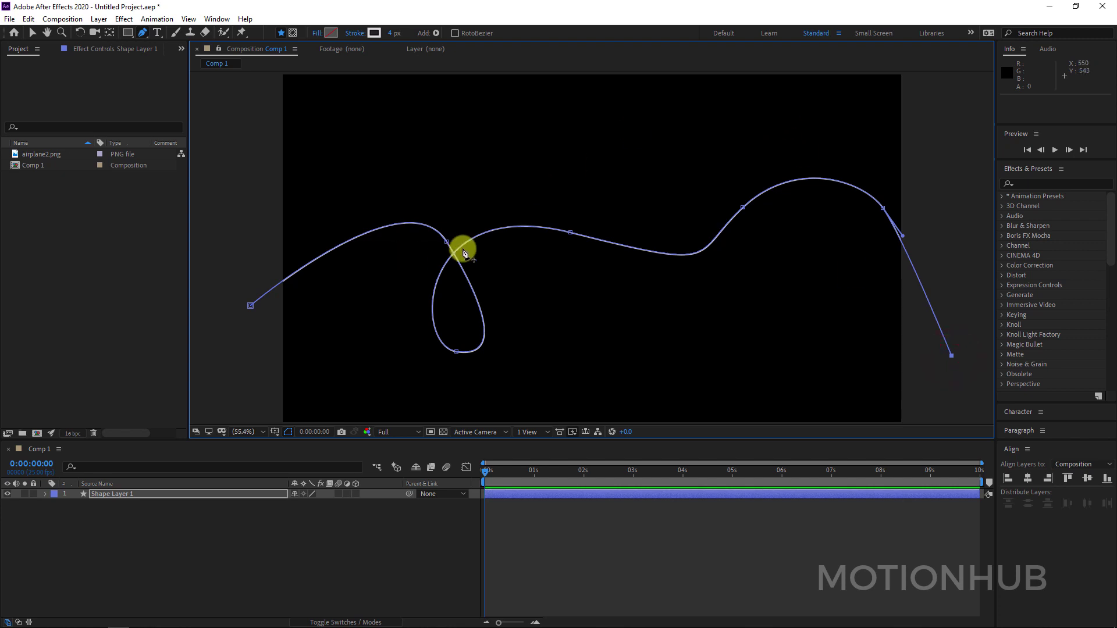
# Step: Reshape the curve's handles to widen the loop and smooth the middle and right curves
pyautogui.moveTo(446, 243); pyautogui.dragTo(373, 206)
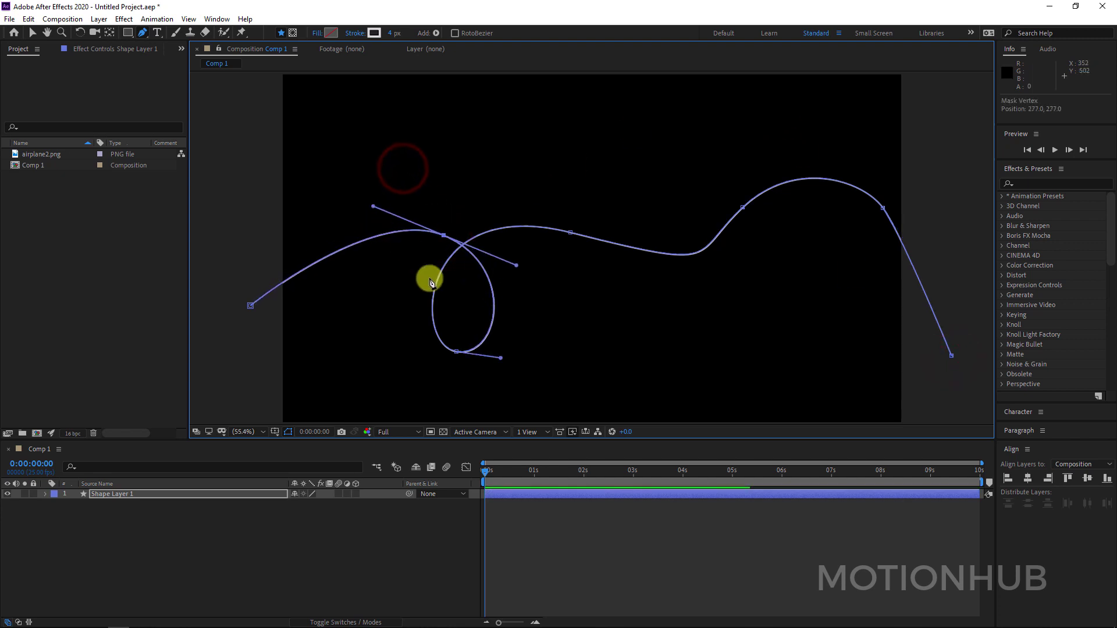
pyautogui.moveTo(504, 360); pyautogui.dragTo(543, 348)
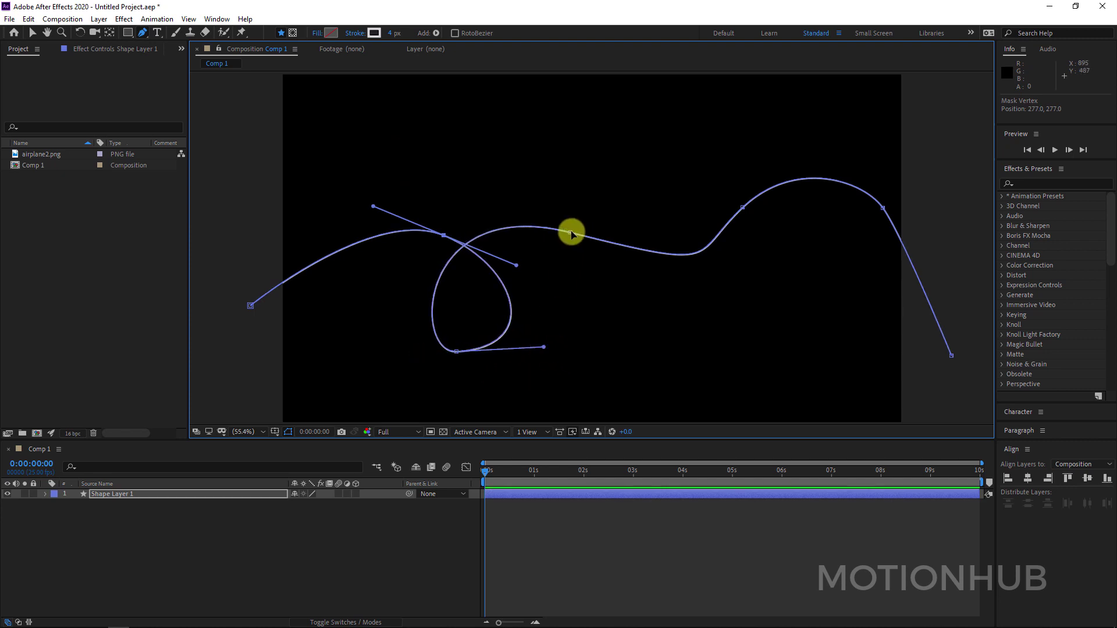
pyautogui.moveTo(571, 232); pyautogui.dragTo(648, 262)
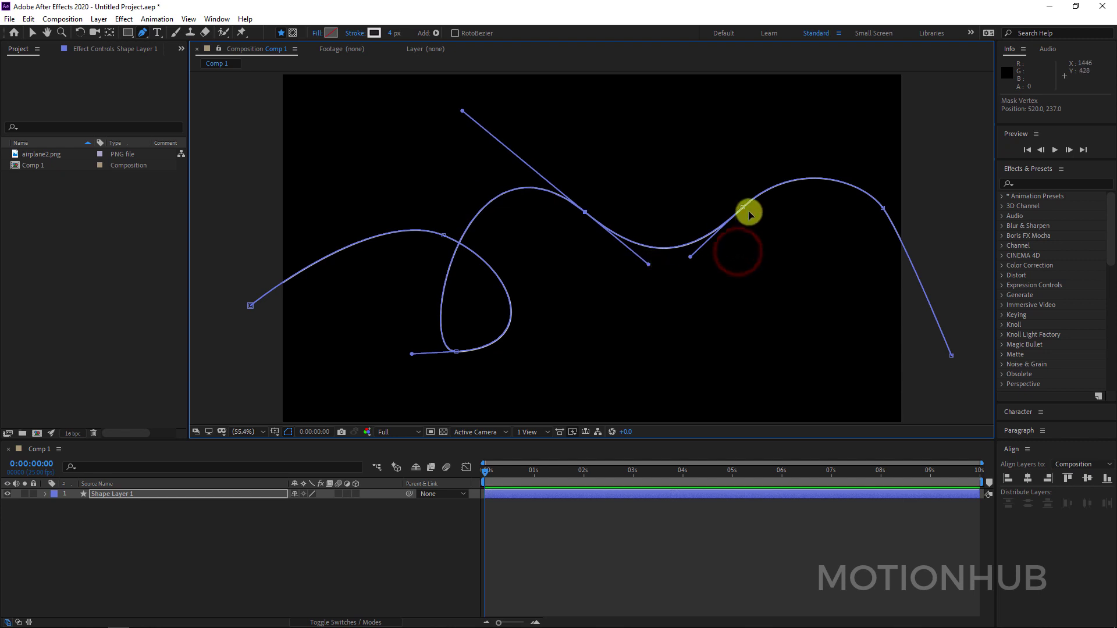
pyautogui.moveTo(743, 207); pyautogui.dragTo(782, 176)
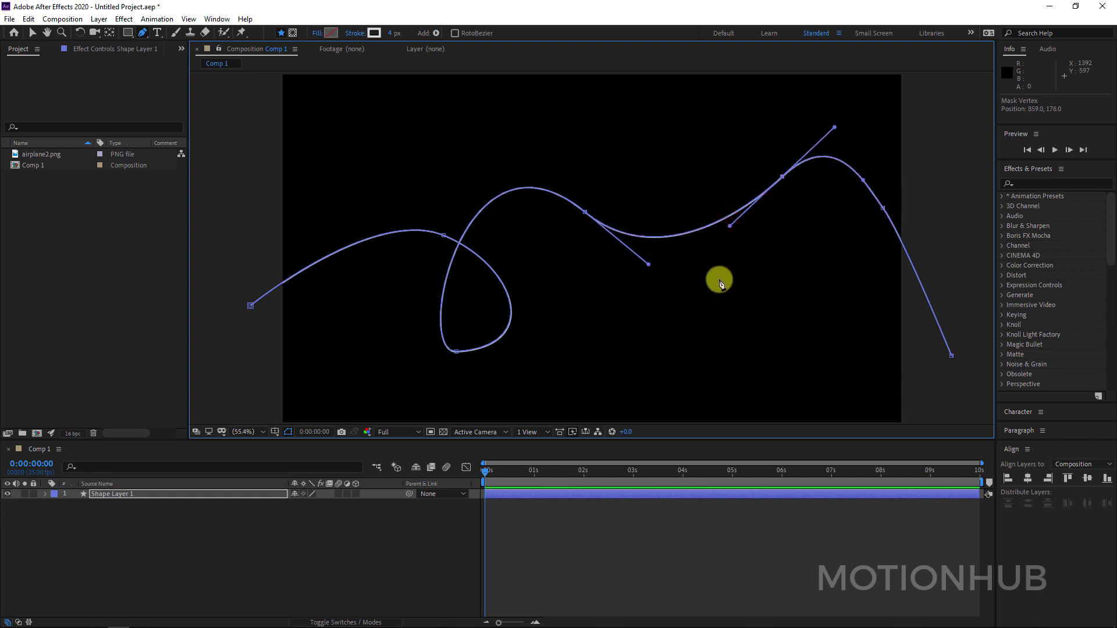
pyautogui.click(330, 527)
pyautogui.click(81, 197)
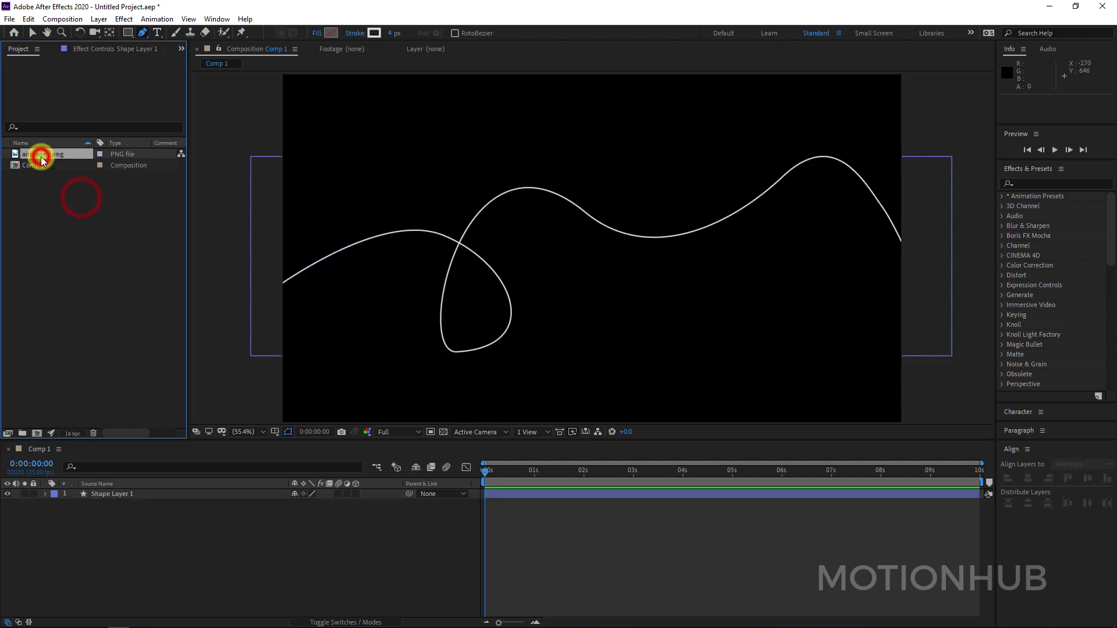
# Step: Add airplane2.png to Comp 1 above Shape Layer 1 and copy the shape's Path
pyautogui.moveTo(40, 158); pyautogui.dragTo(77, 191)
pyautogui.moveTo(113, 467); pyautogui.dragTo(133, 493)
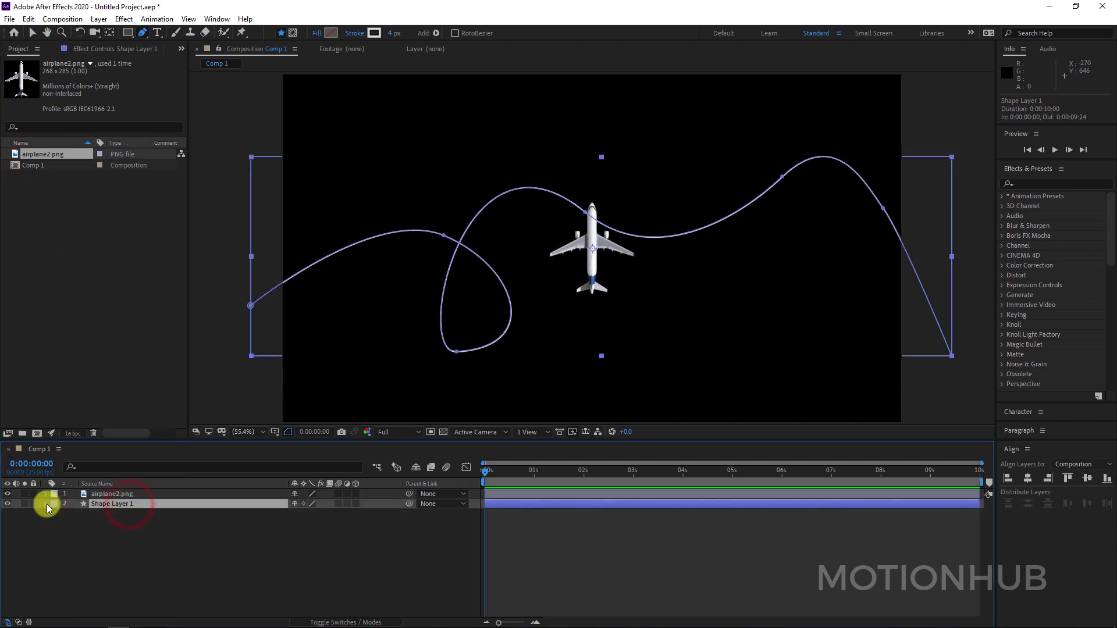
pyautogui.click(45, 505)
pyautogui.click(44, 504)
pyautogui.click(65, 526)
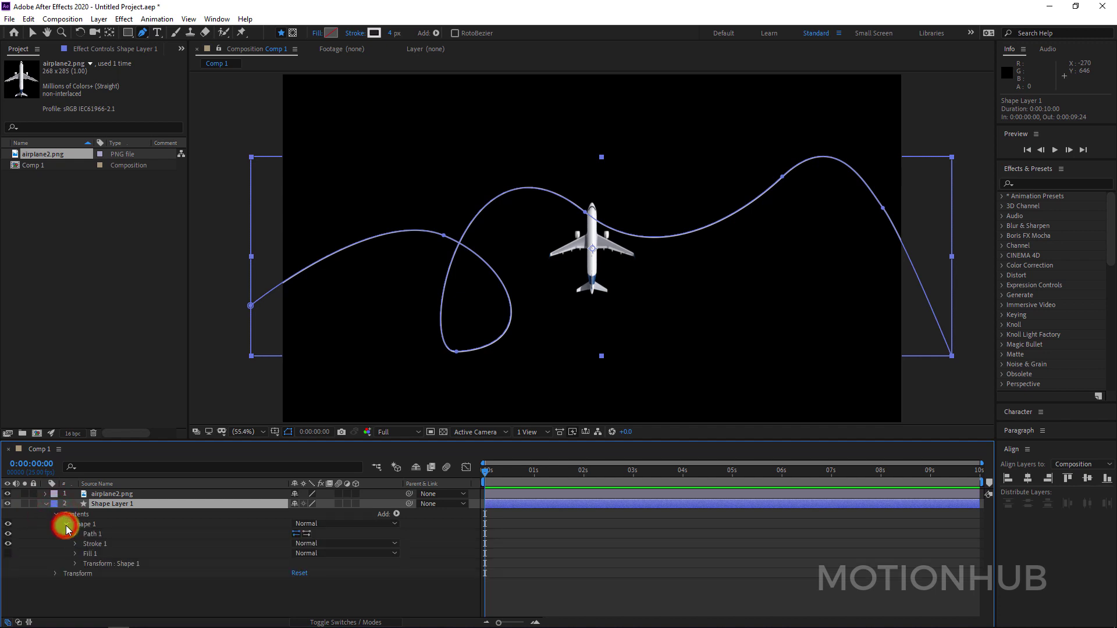
pyautogui.click(75, 534)
pyautogui.click(119, 545)
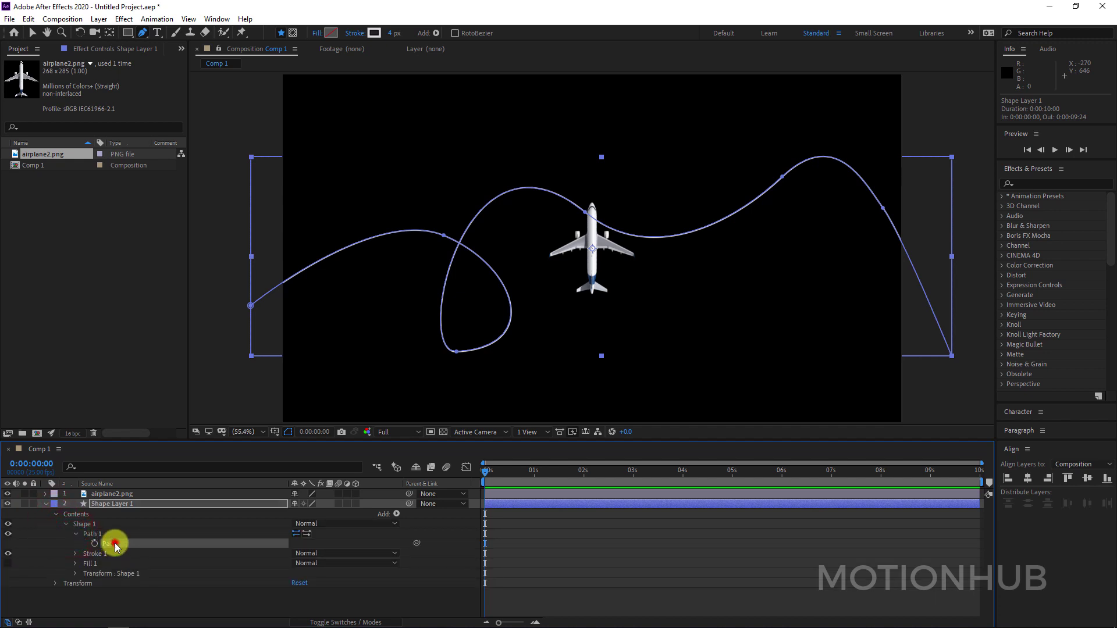
pyautogui.hotkey('ctrl', 'c')
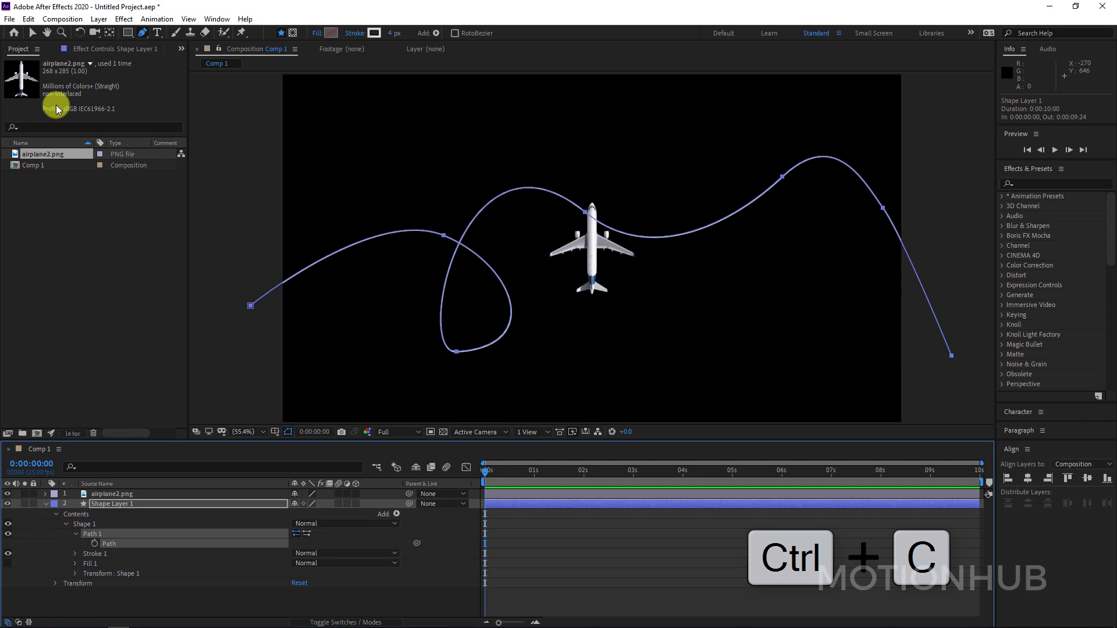
pyautogui.click(30, 19)
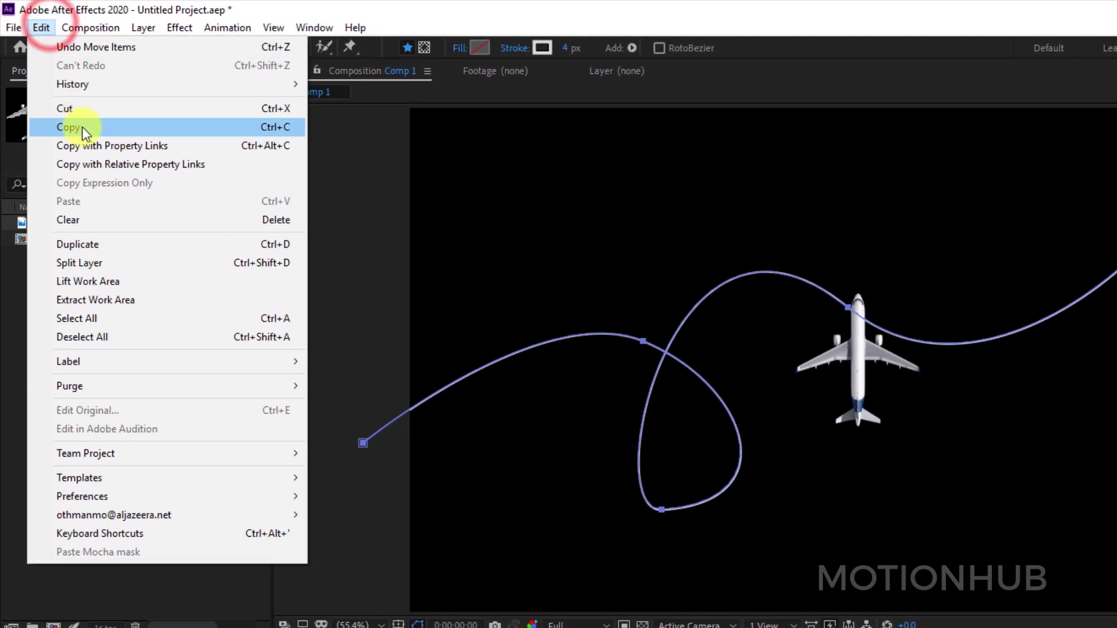
pyautogui.click(112, 128)
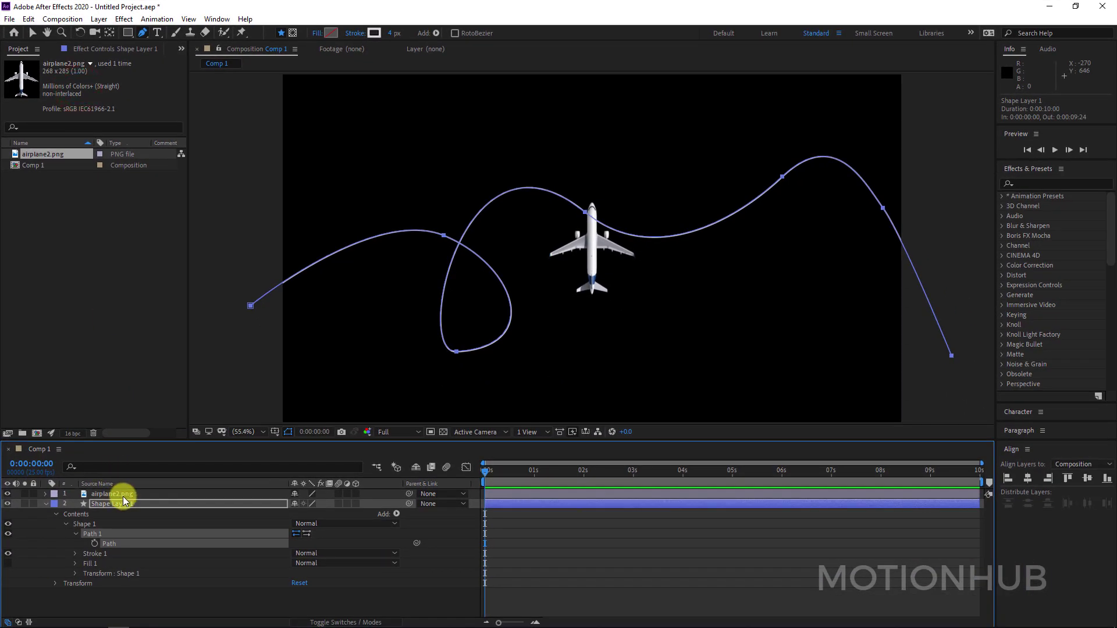
# Step: Paste the copied path into airplane2.png's Position and preview the flight
pyautogui.click(113, 494)
pyautogui.click(46, 494)
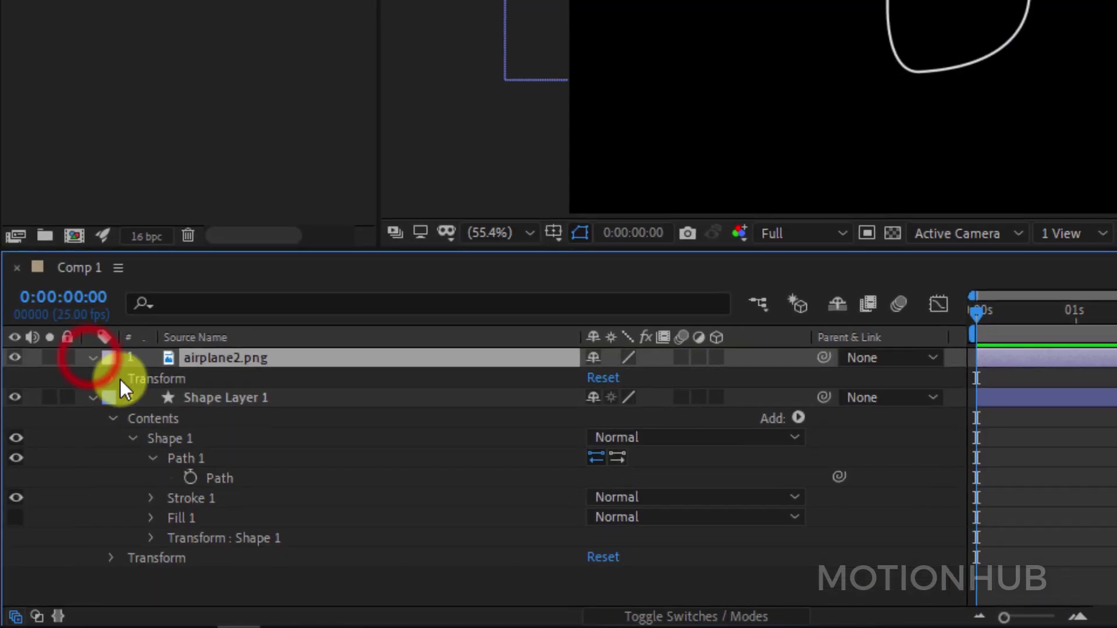
pyautogui.click(112, 378)
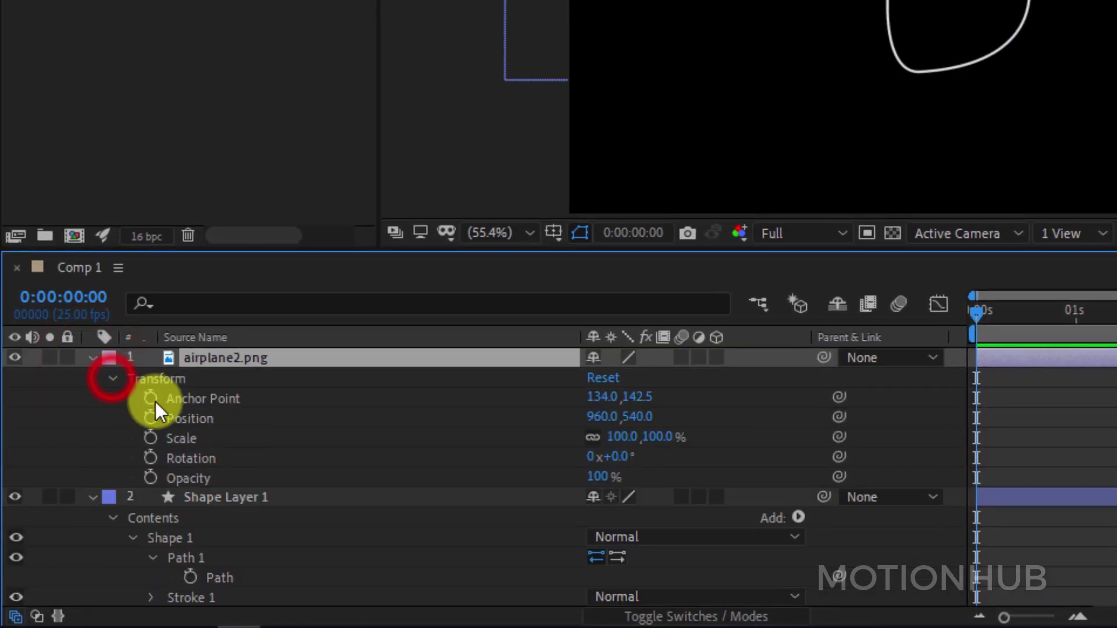
pyautogui.click(201, 419)
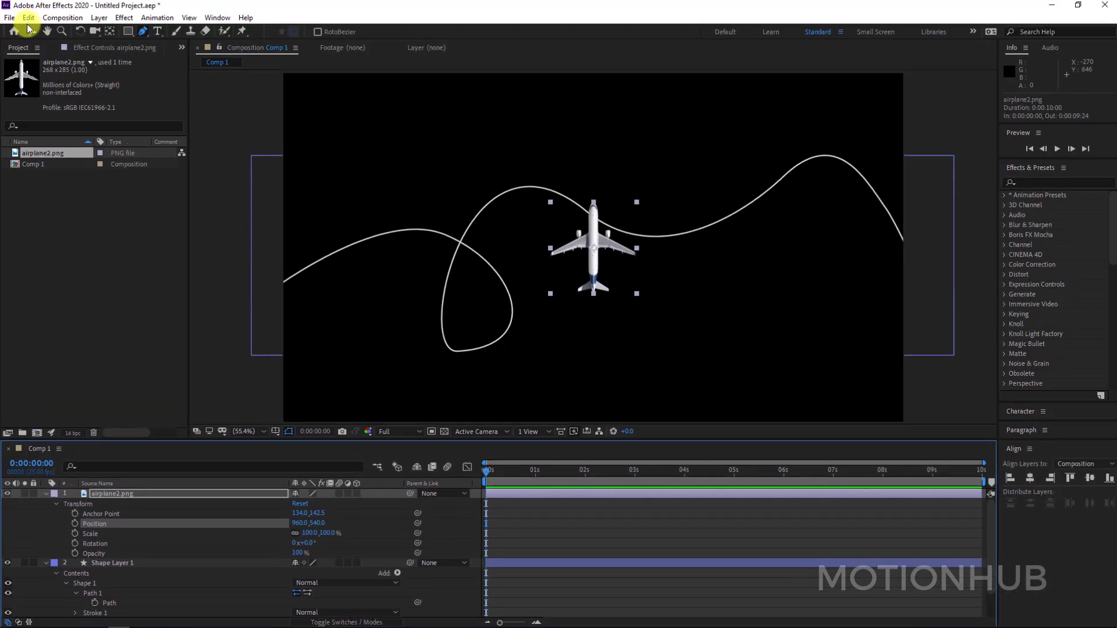
pyautogui.click(28, 20)
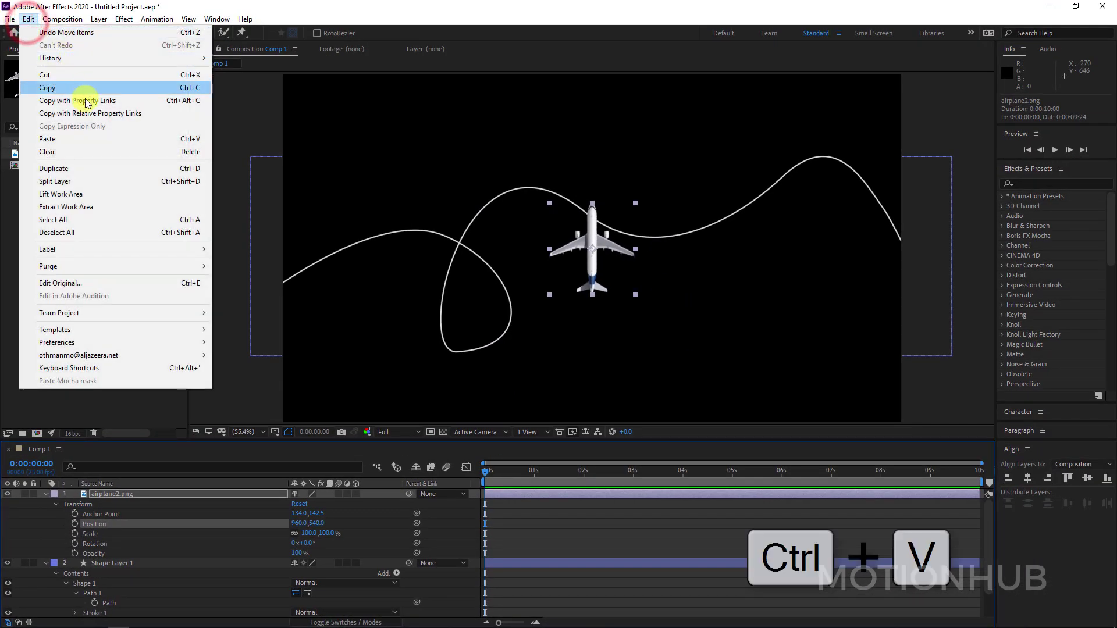
pyautogui.click(97, 141)
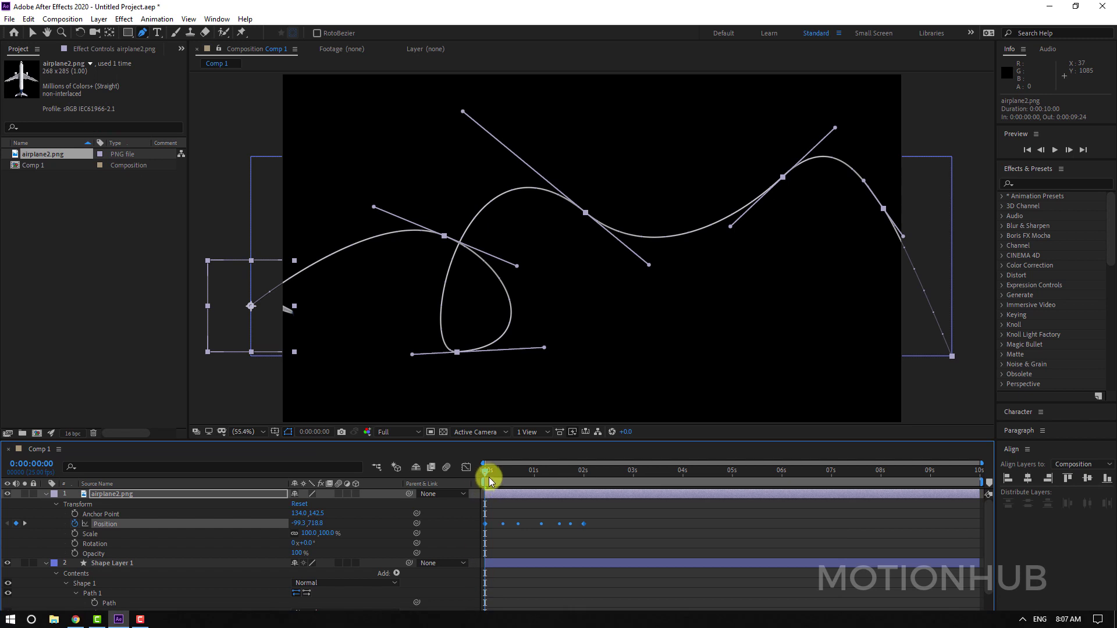
pyautogui.press('space')
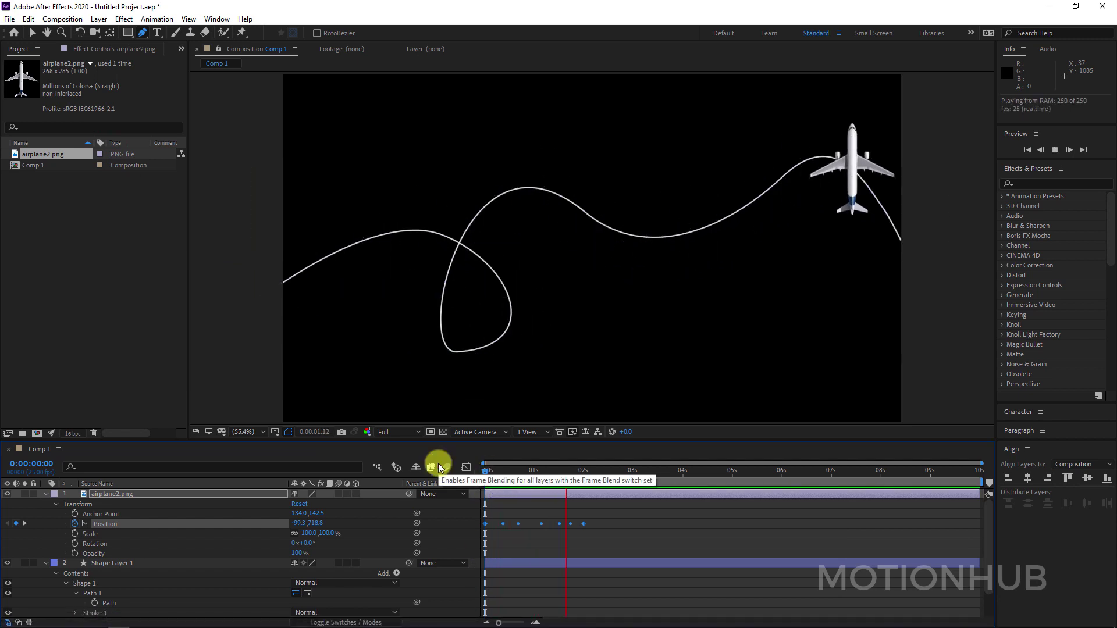
# Step: Set airplane2.png's Auto-Orient to Orient Along Path and scrub to check it
pyautogui.press('space')
pyautogui.click(503, 470)
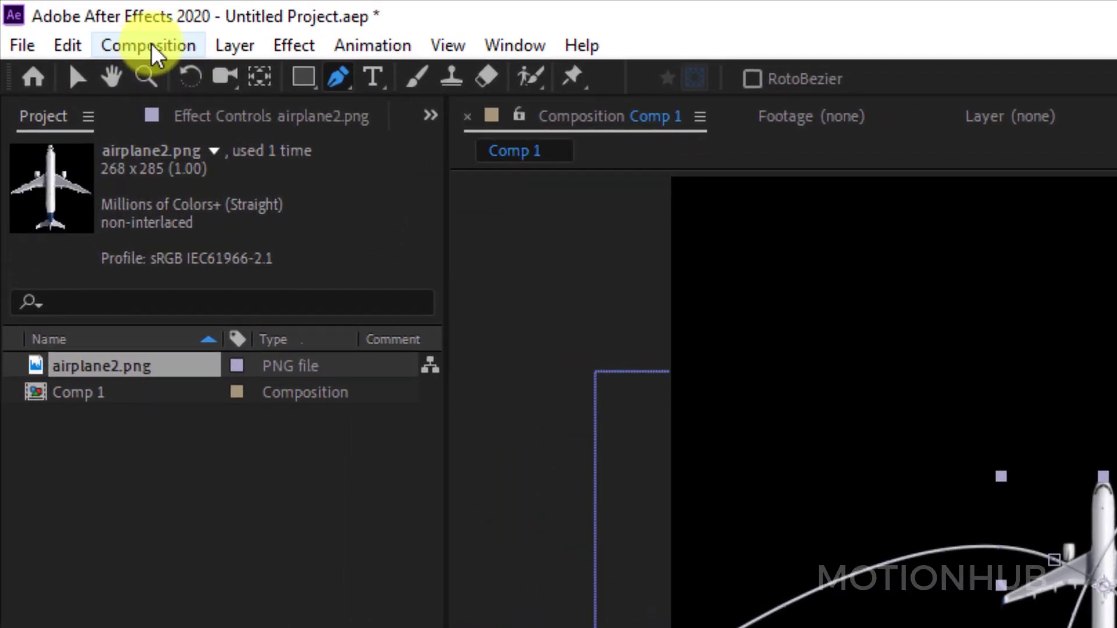
pyautogui.click(186, 46)
pyautogui.moveTo(224, 45)
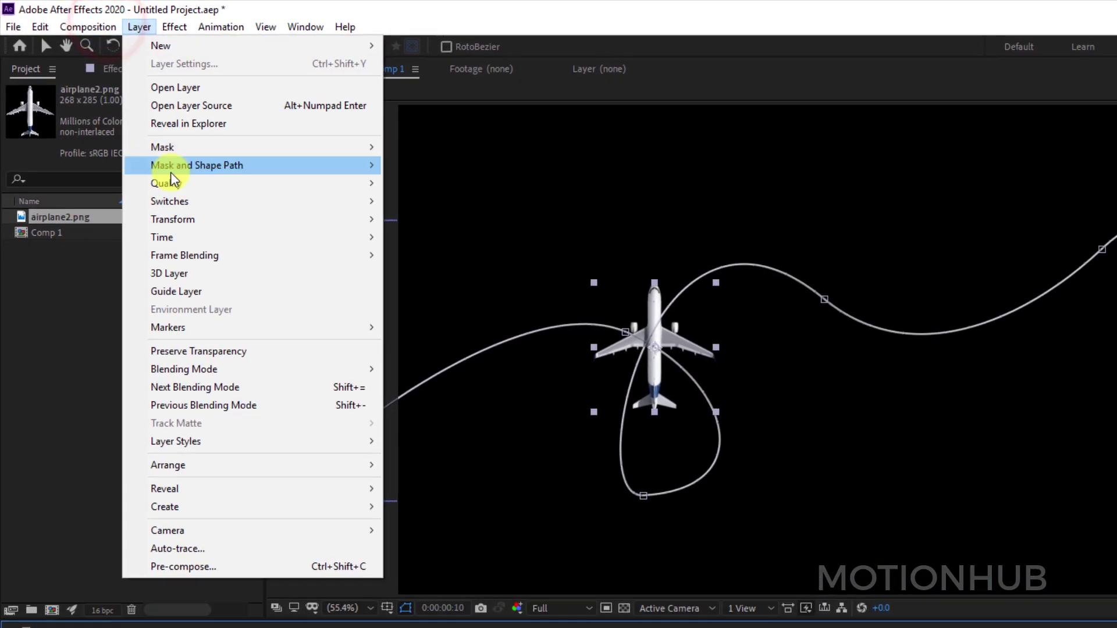
pyautogui.moveTo(249, 218)
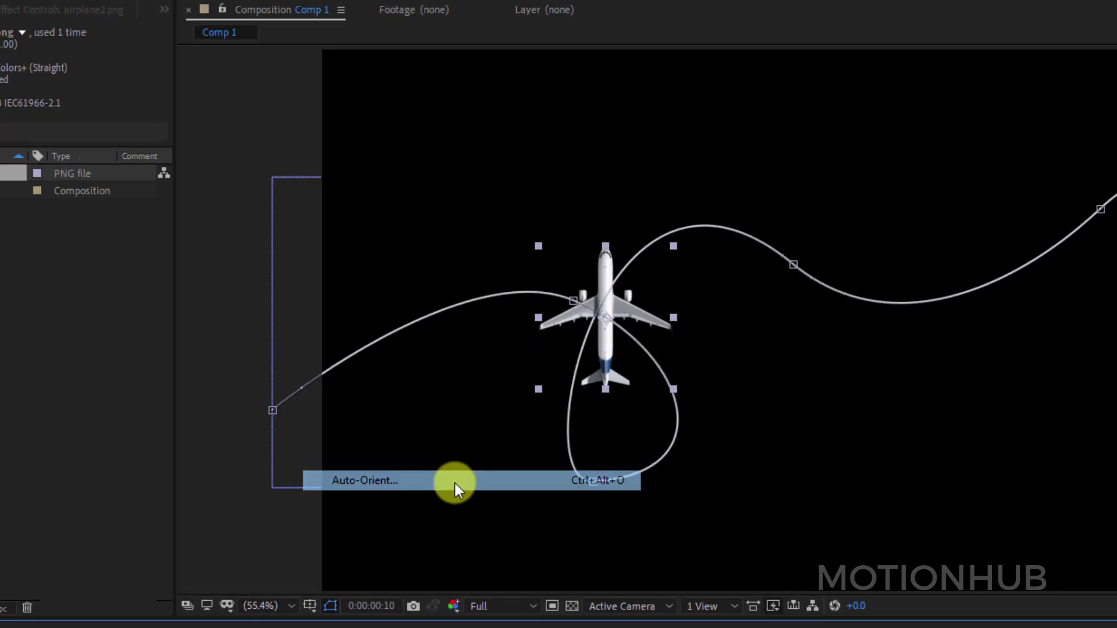
pyautogui.click(455, 484)
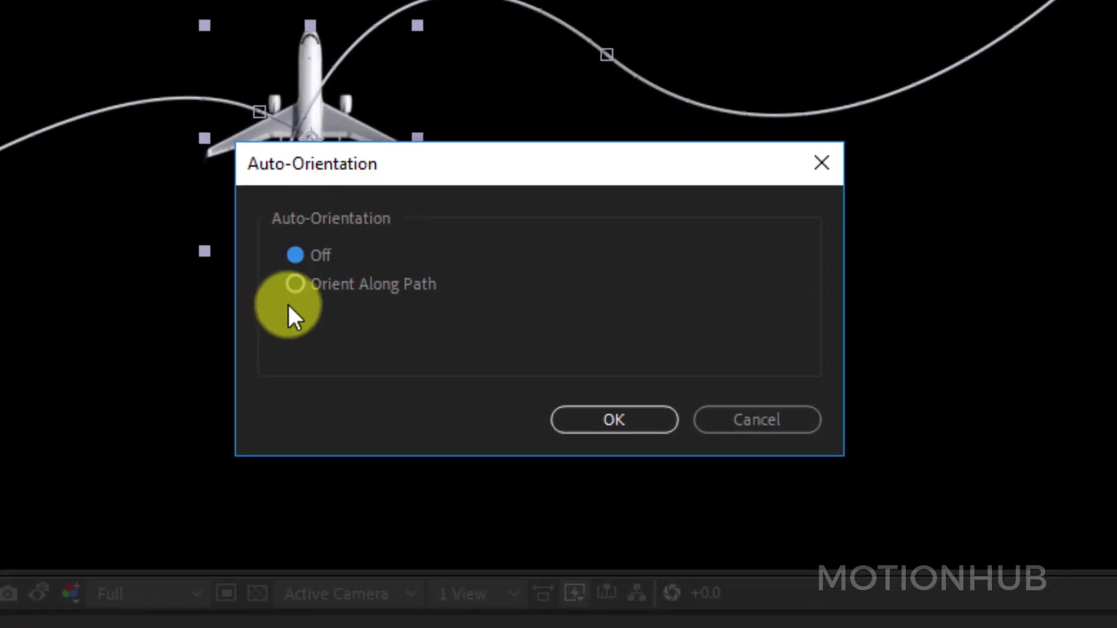
pyautogui.click(296, 284)
pyautogui.click(614, 419)
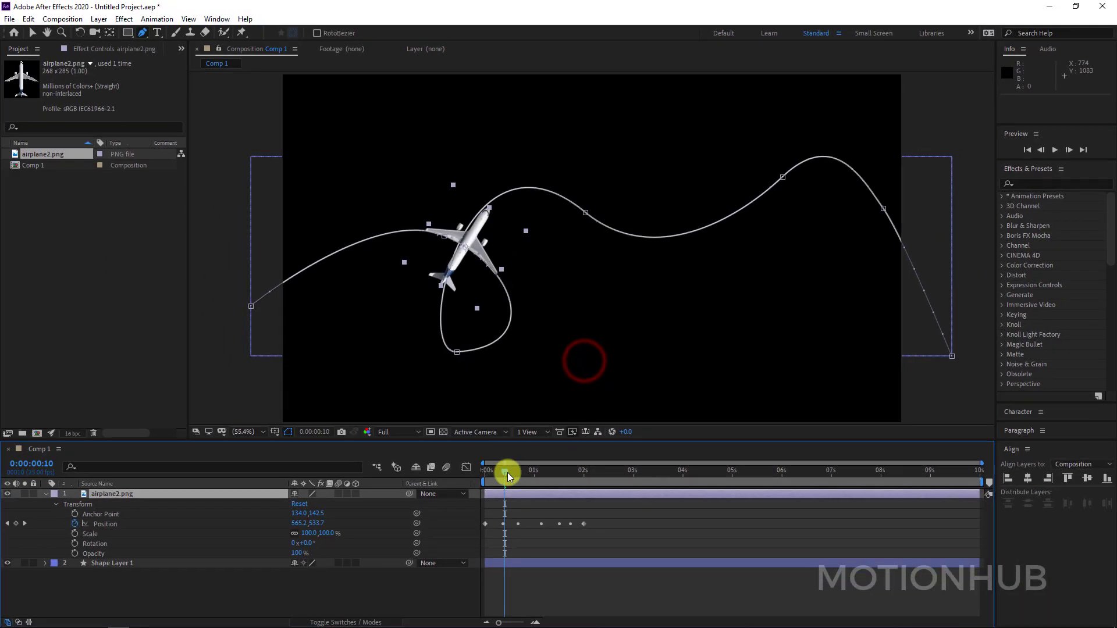
pyautogui.moveTo(507, 472); pyautogui.dragTo(548, 480)
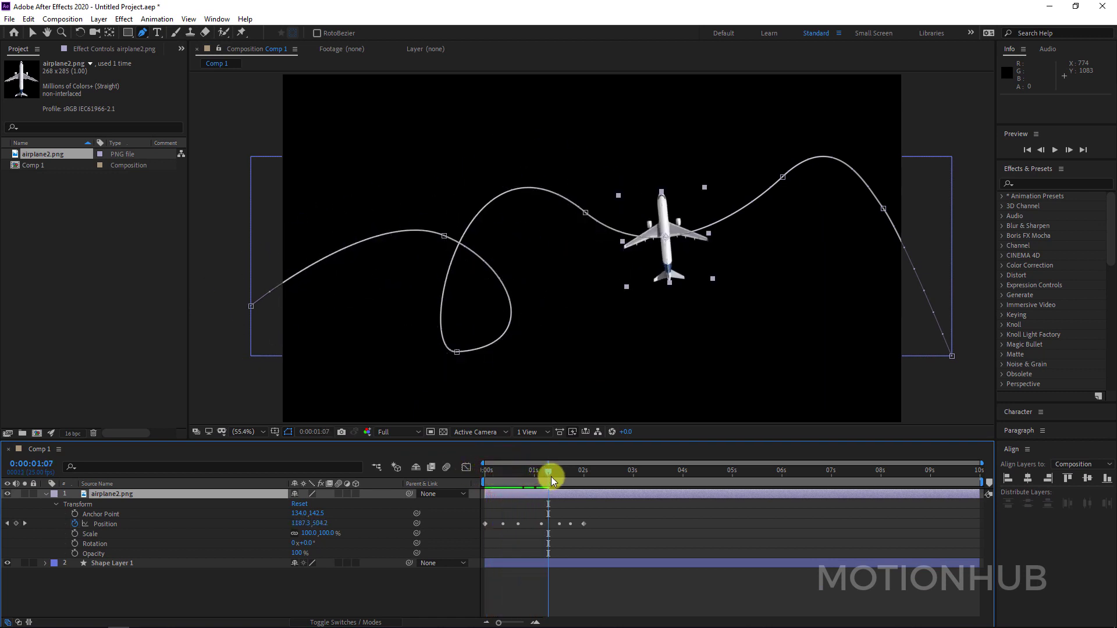
# Step: Set airplane2.png's Rotation to about 86° so the nose leads, then preview
pyautogui.press('space')
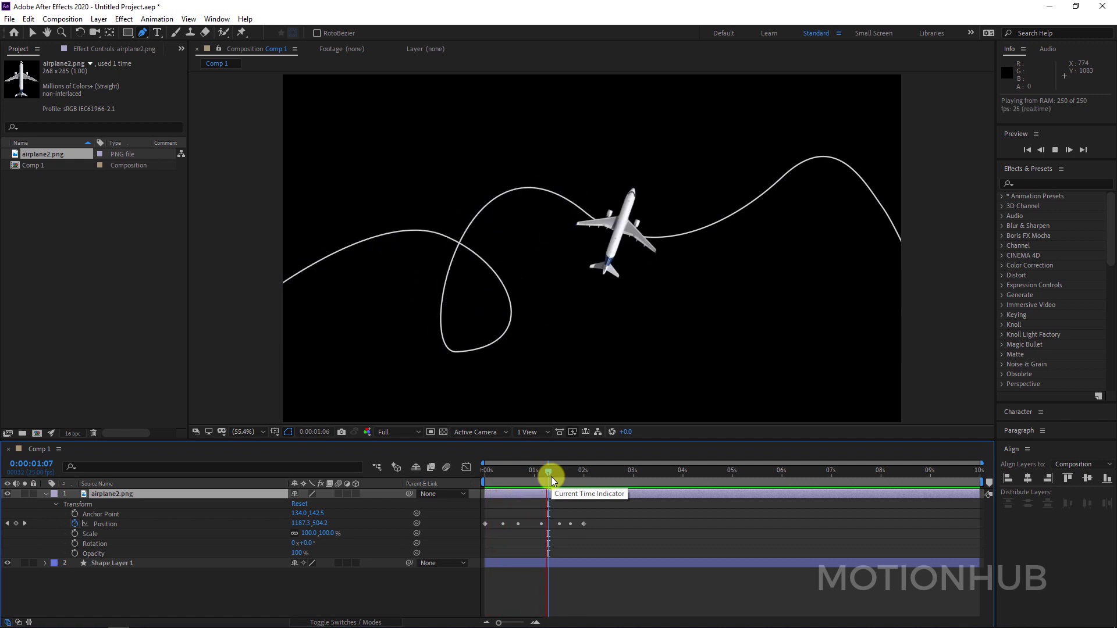
pyautogui.press('space')
pyautogui.moveTo(563, 467); pyautogui.dragTo(495, 471)
pyautogui.moveTo(306, 543); pyautogui.dragTo(309, 548)
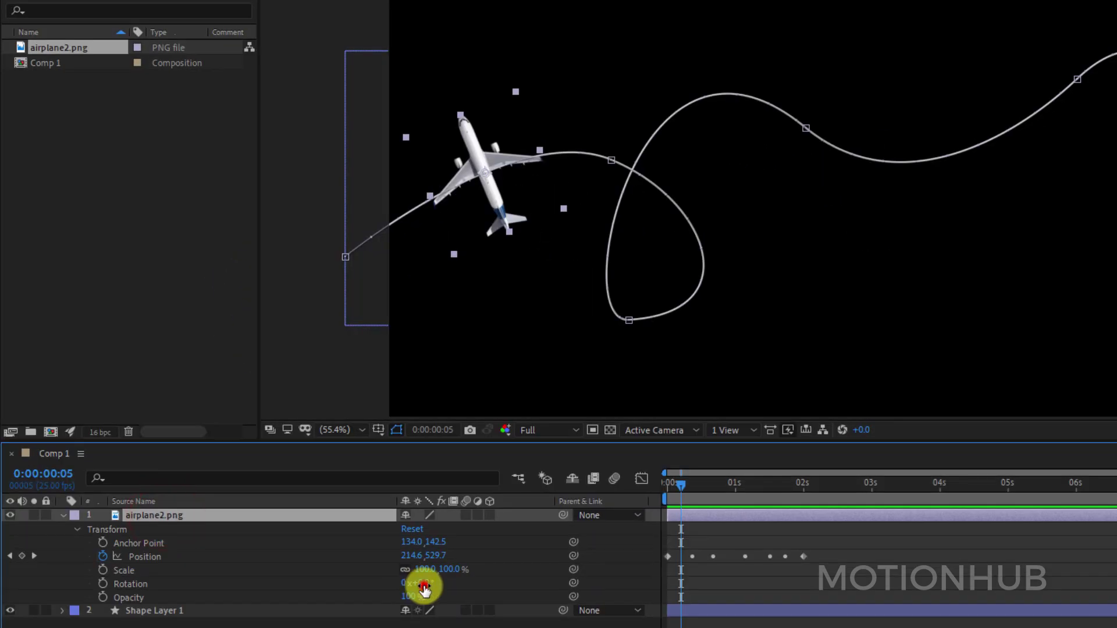
pyautogui.moveTo(425, 589); pyautogui.dragTo(504, 598)
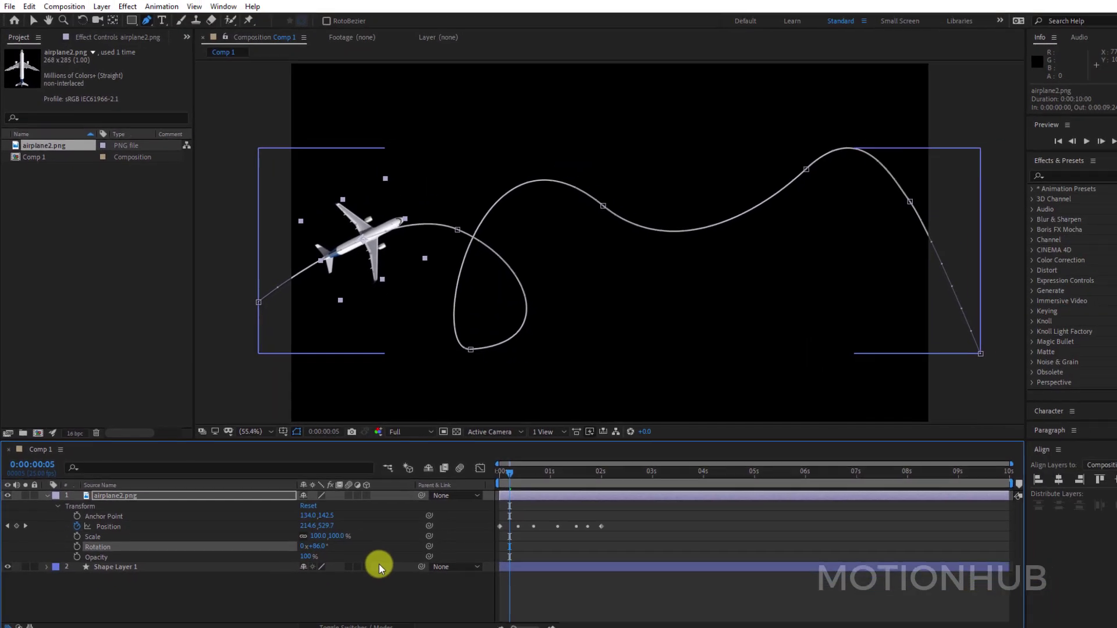
pyautogui.press('space')
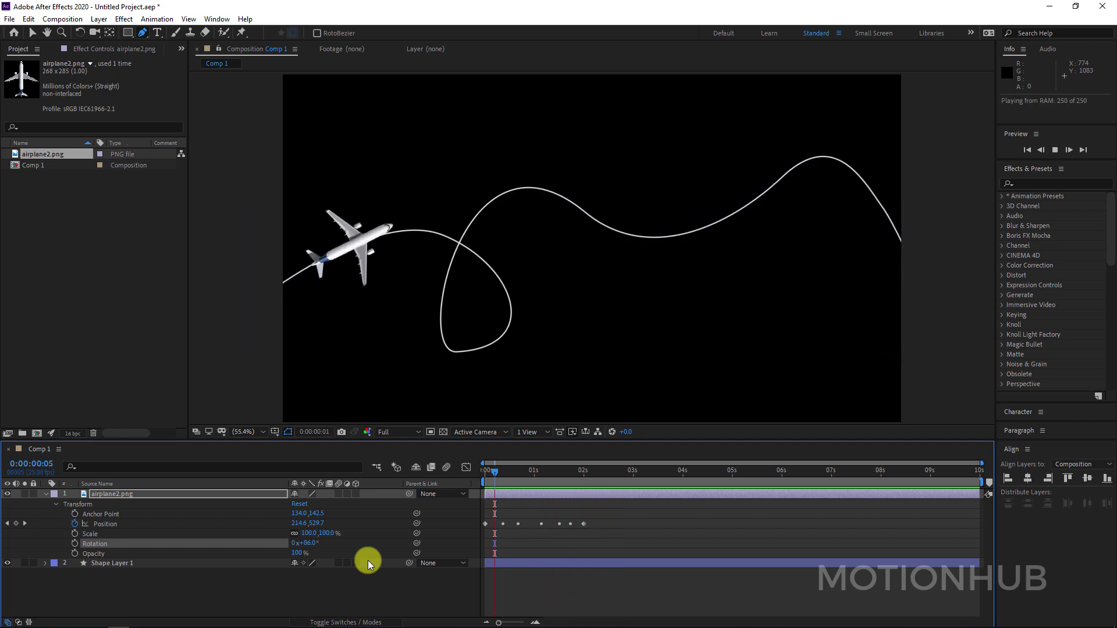
# Step: Give Shape Layer 1's stroke a new colour
pyautogui.press('space')
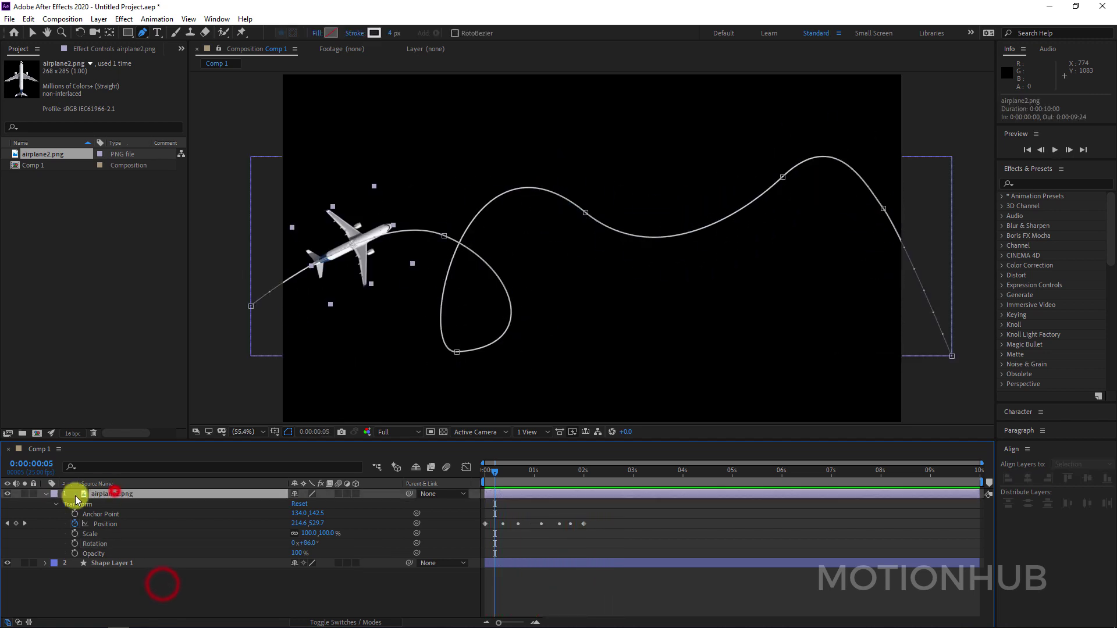
pyautogui.click(44, 493)
pyautogui.click(112, 542)
pyautogui.click(132, 504)
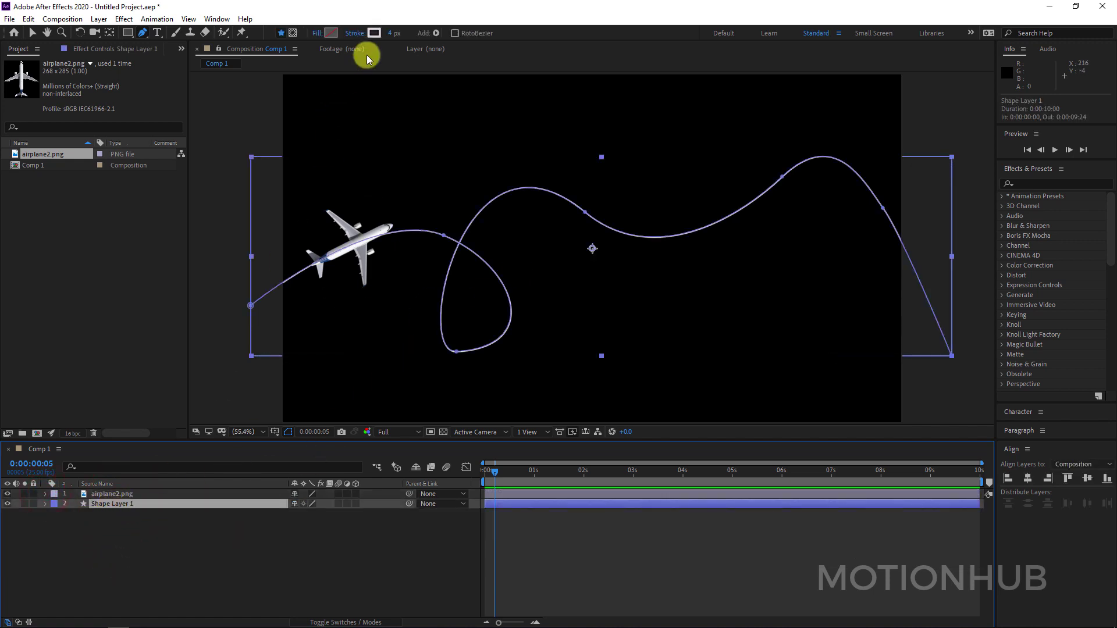
pyautogui.click(374, 34)
pyautogui.moveTo(63, 53)
pyautogui.mouseDown()
pyautogui.moveTo(92, 42)
pyautogui.moveTo(15, 85)
pyautogui.moveTo(10, 71)
pyautogui.mouseUp()
pyautogui.click(261, 32)
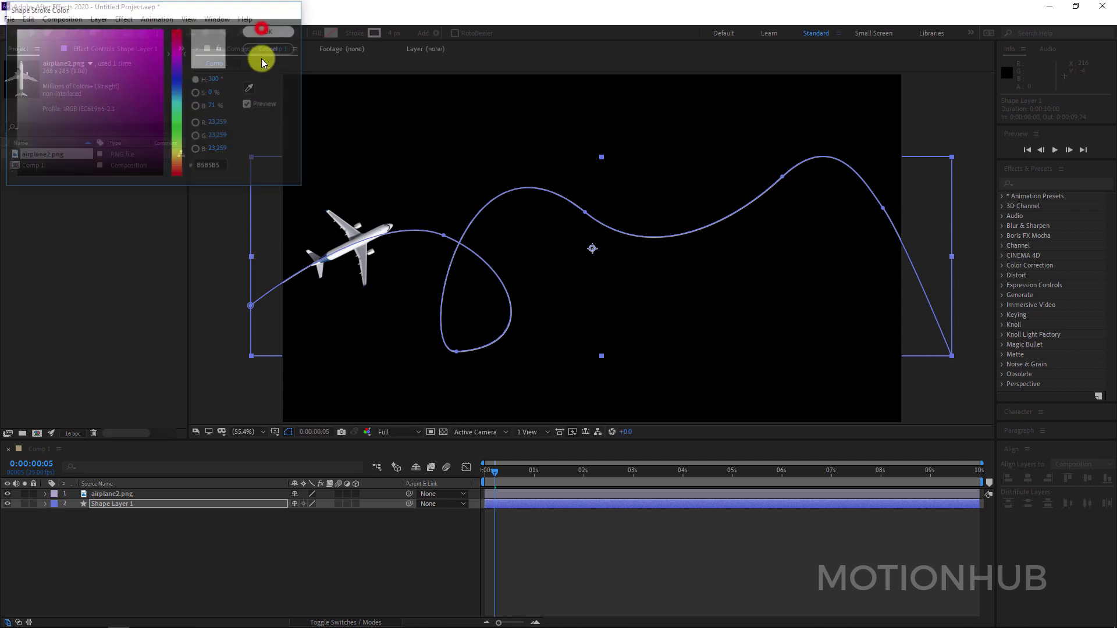
# Step: Add dashes to Shape Layer 1's stroke, giving a Dash of 10.0
pyautogui.click(138, 523)
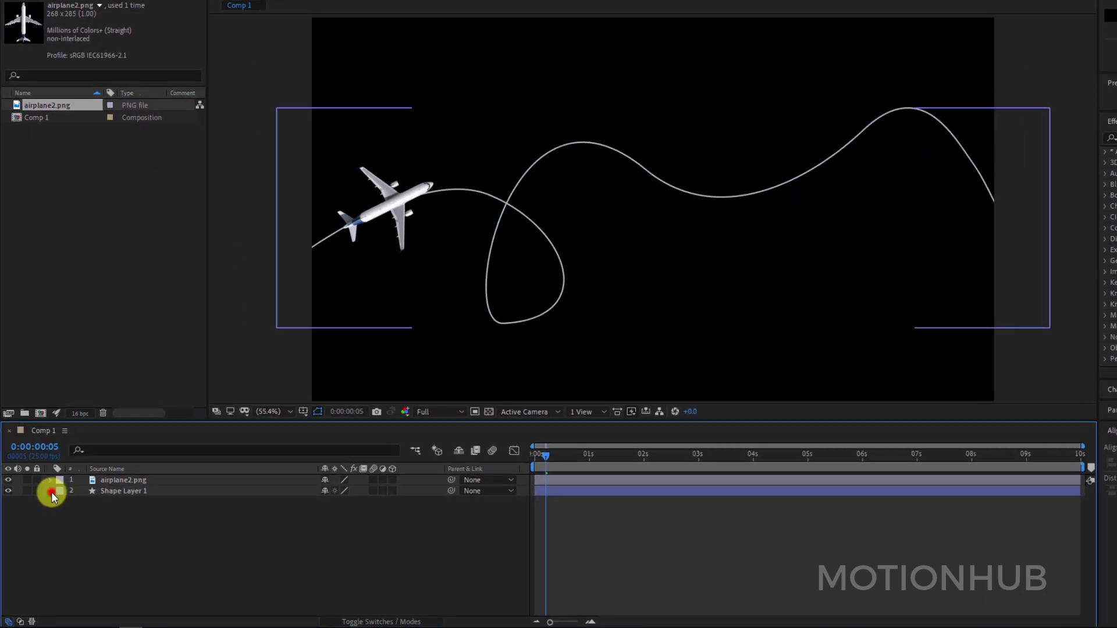
pyautogui.click(45, 504)
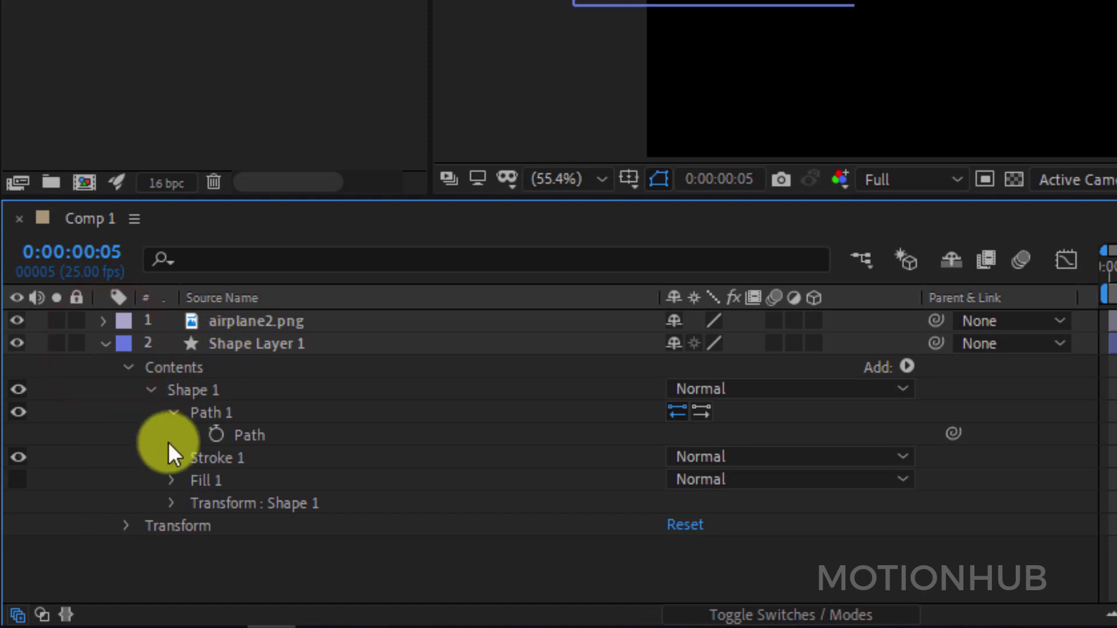
pyautogui.click(170, 456)
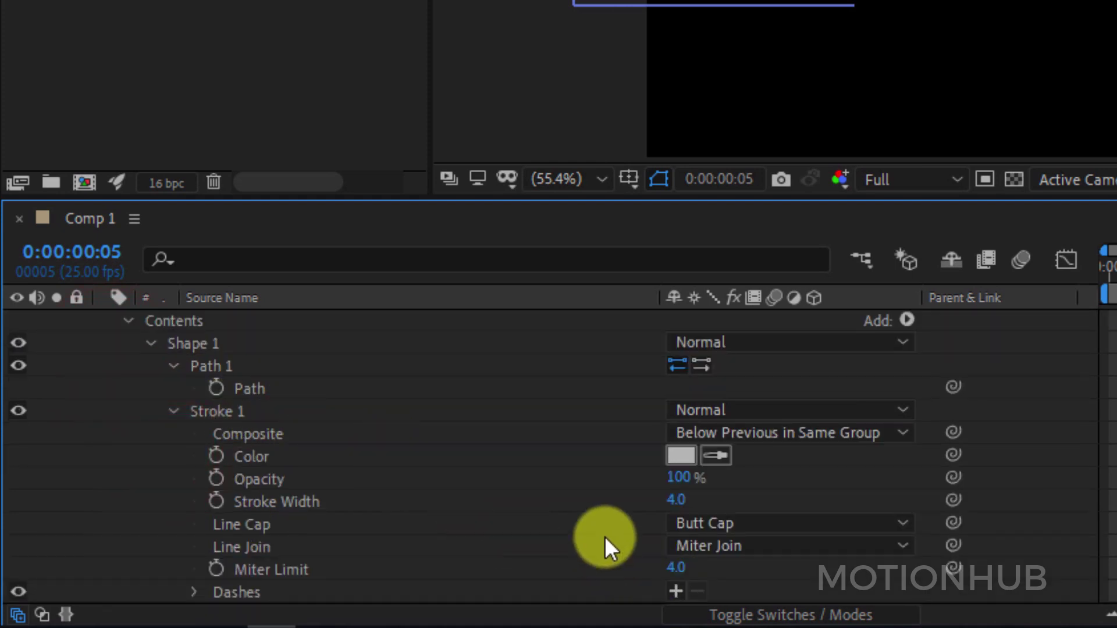
pyautogui.scroll(-3, 605, 536)
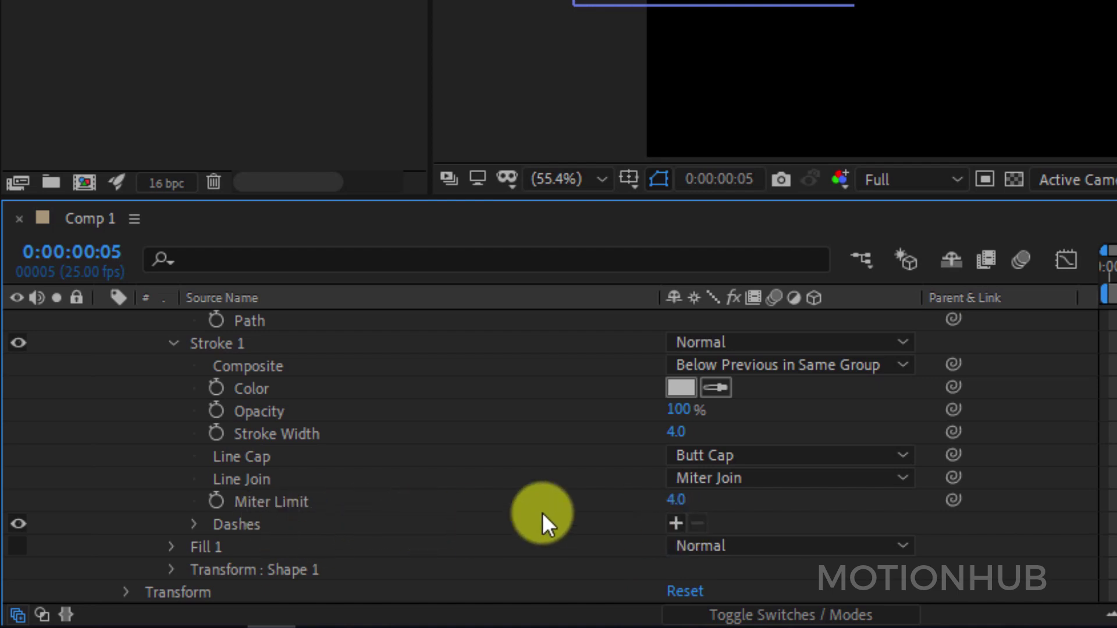
pyautogui.click(675, 522)
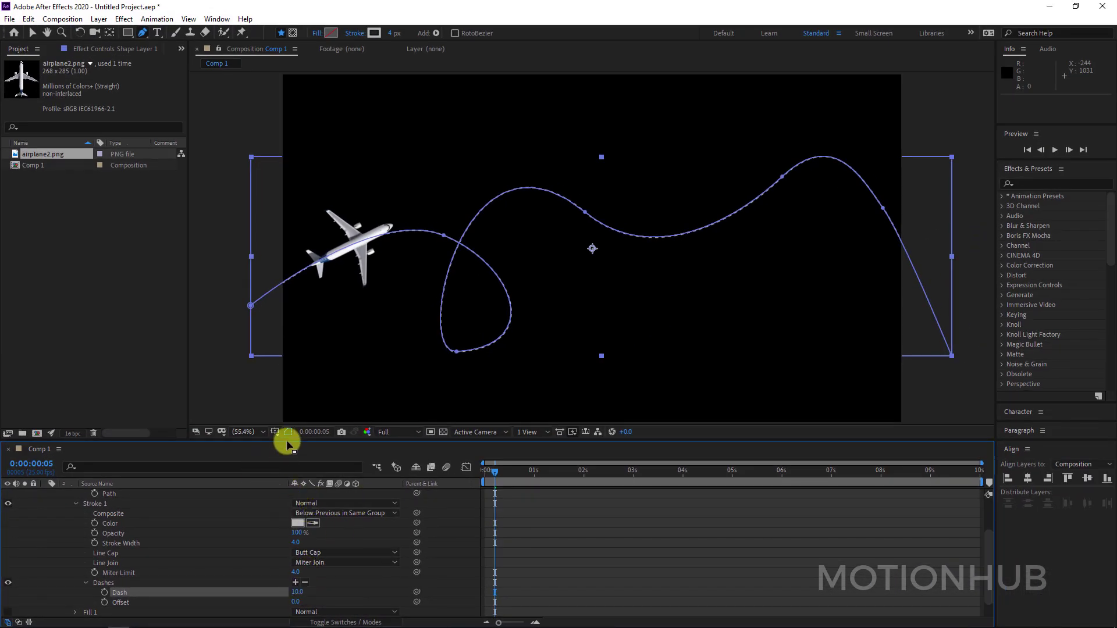
pyautogui.click(289, 432)
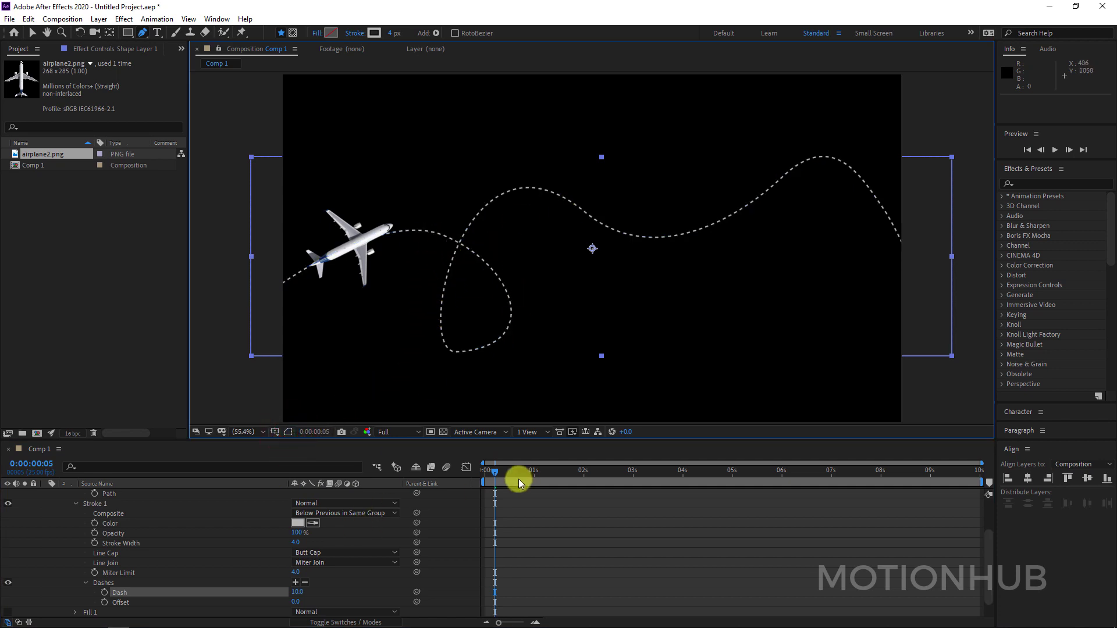
# Step: Set Shape Layer 1's Opacity to 50% and preview the animation from the start
pyautogui.press('space')
pyautogui.press('space')
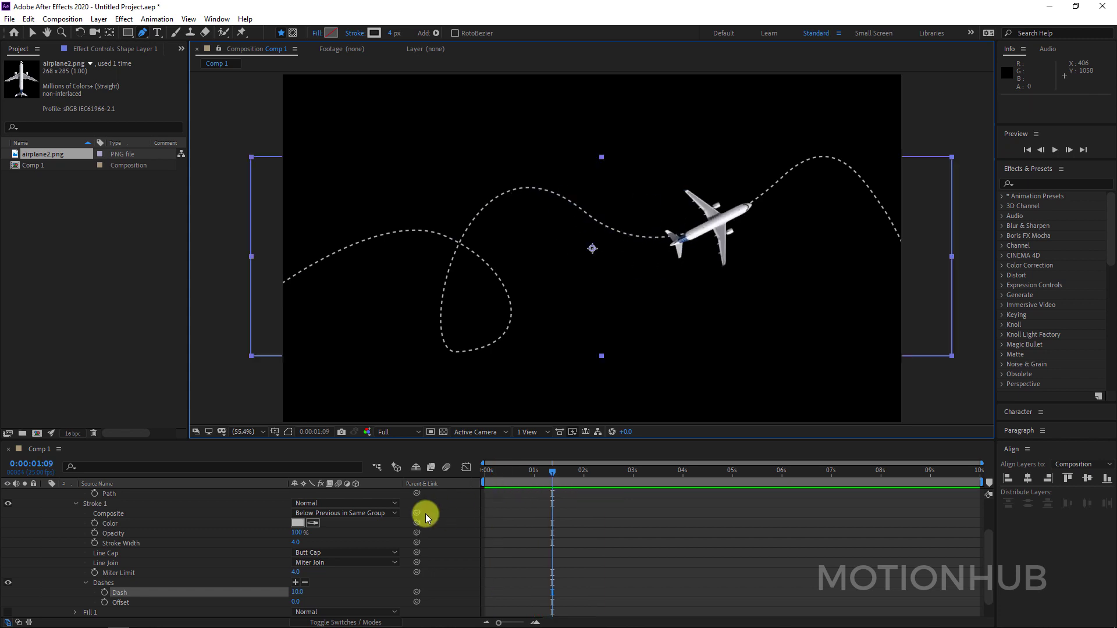
pyautogui.scroll(3, 186, 521)
pyautogui.click(113, 504)
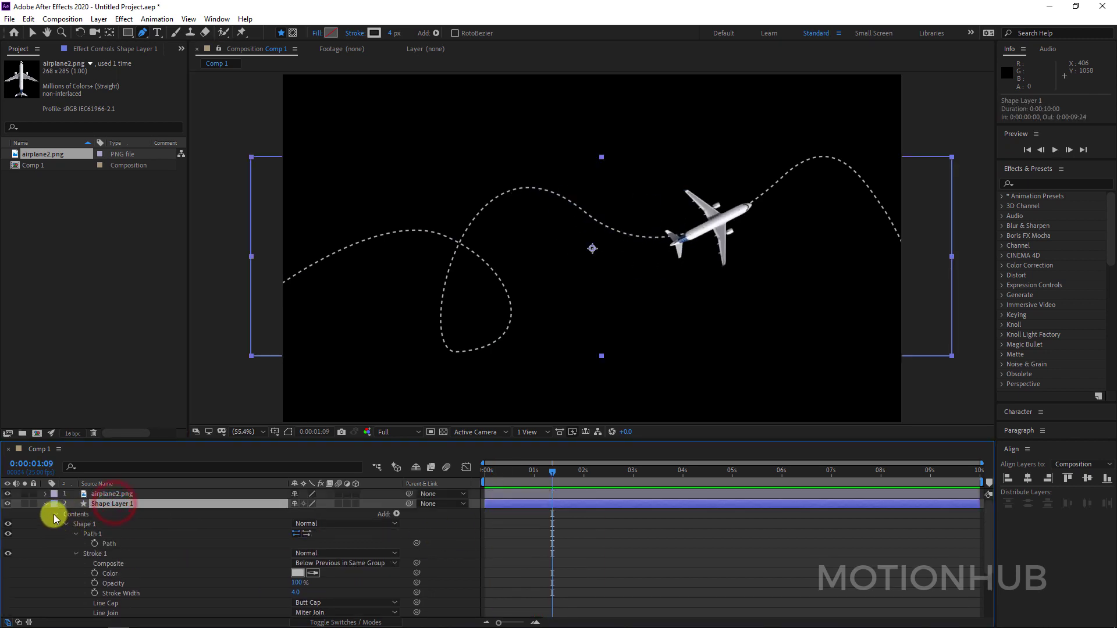
pyautogui.click(56, 515)
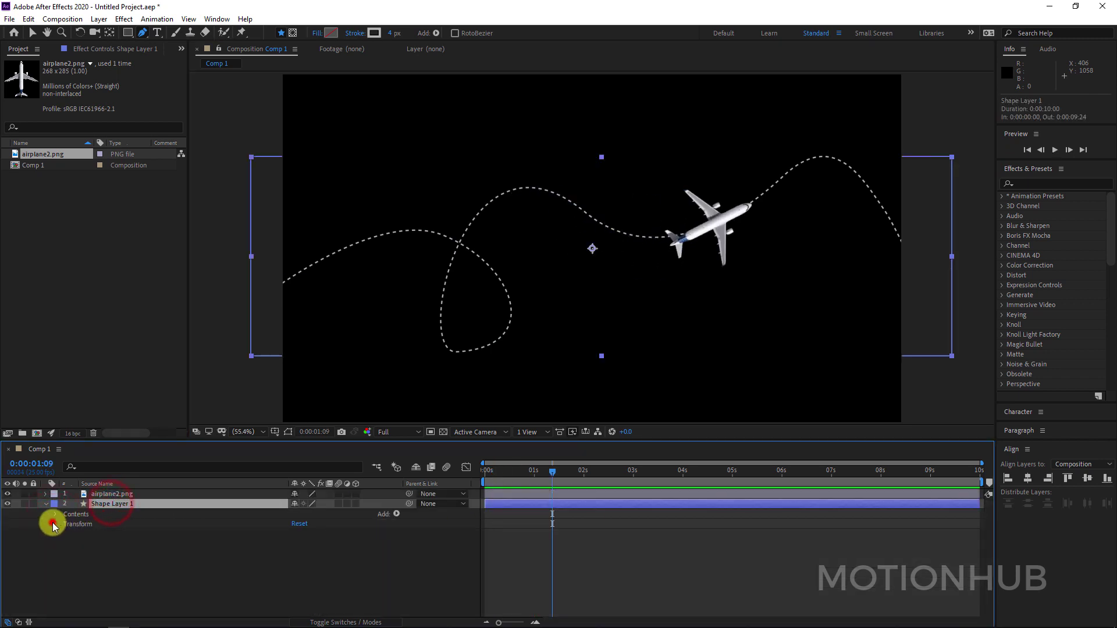
pyautogui.click(54, 524)
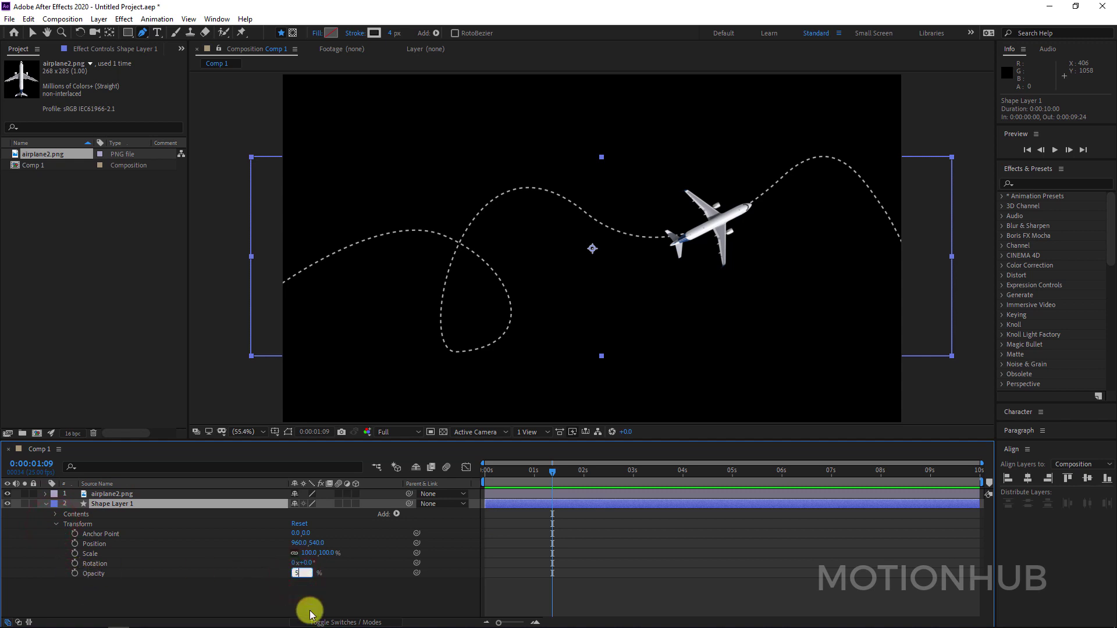
pyautogui.press('Return')
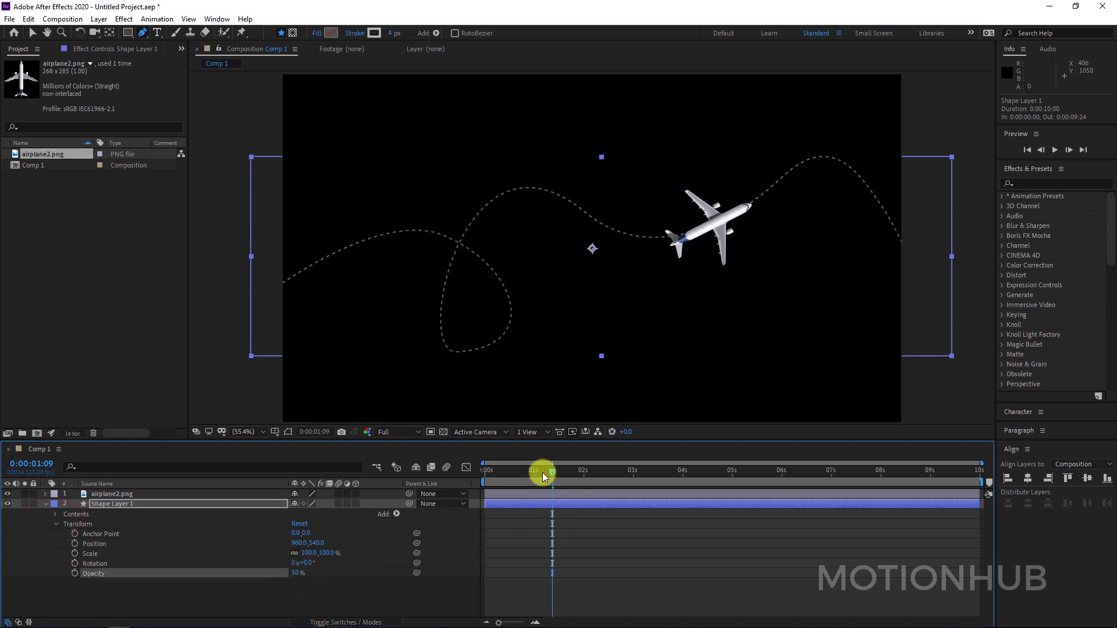
pyautogui.moveTo(541, 471); pyautogui.dragTo(457, 471)
pyautogui.press('space')
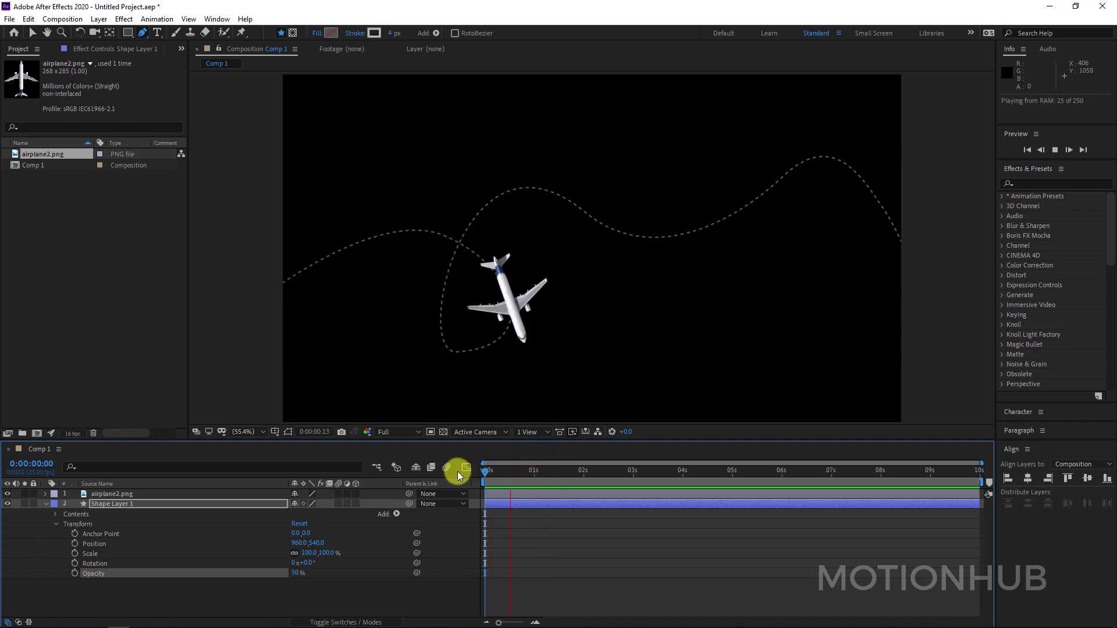
pyautogui.press('space')
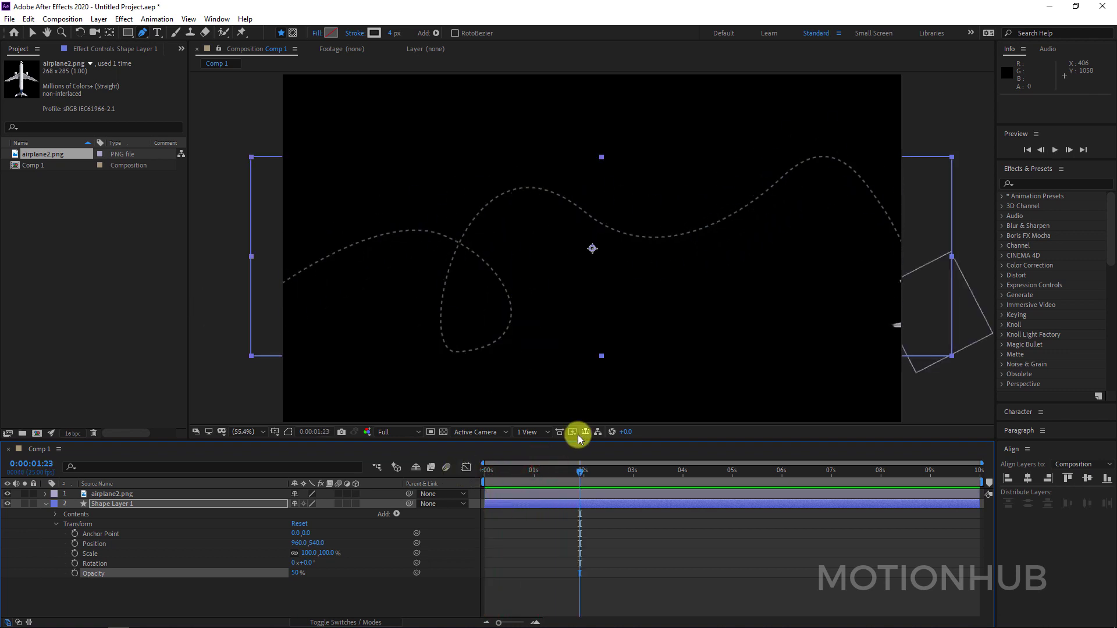
pyautogui.click(47, 505)
# Step: Add Dark Blue Solid 1 at the bottom of the layer stack and preview
pyautogui.rightClick(145, 542)
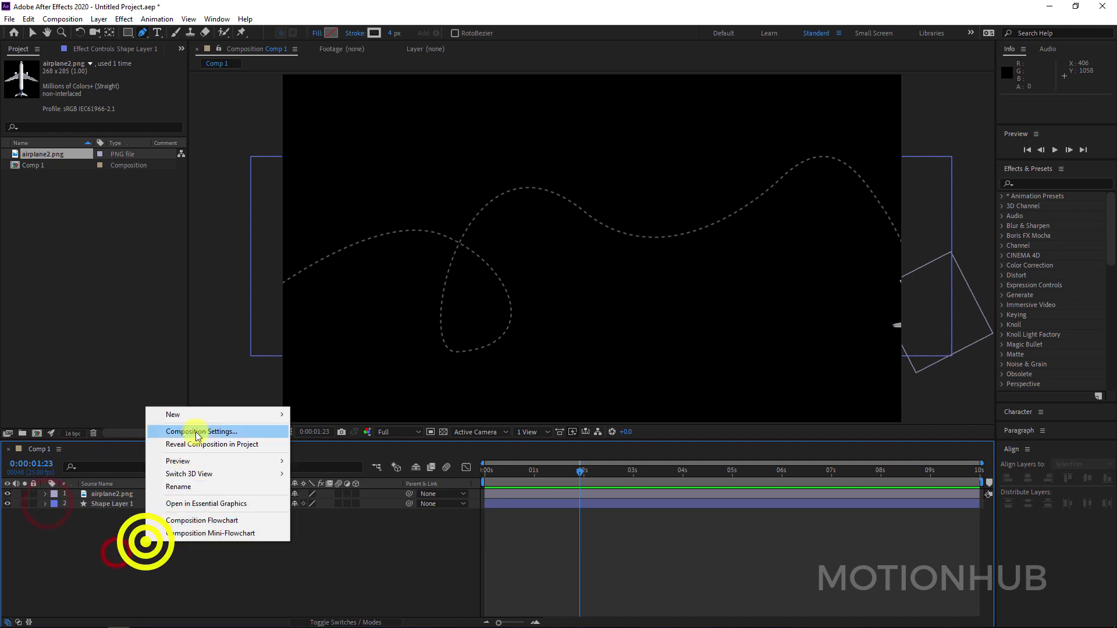
pyautogui.click(238, 413)
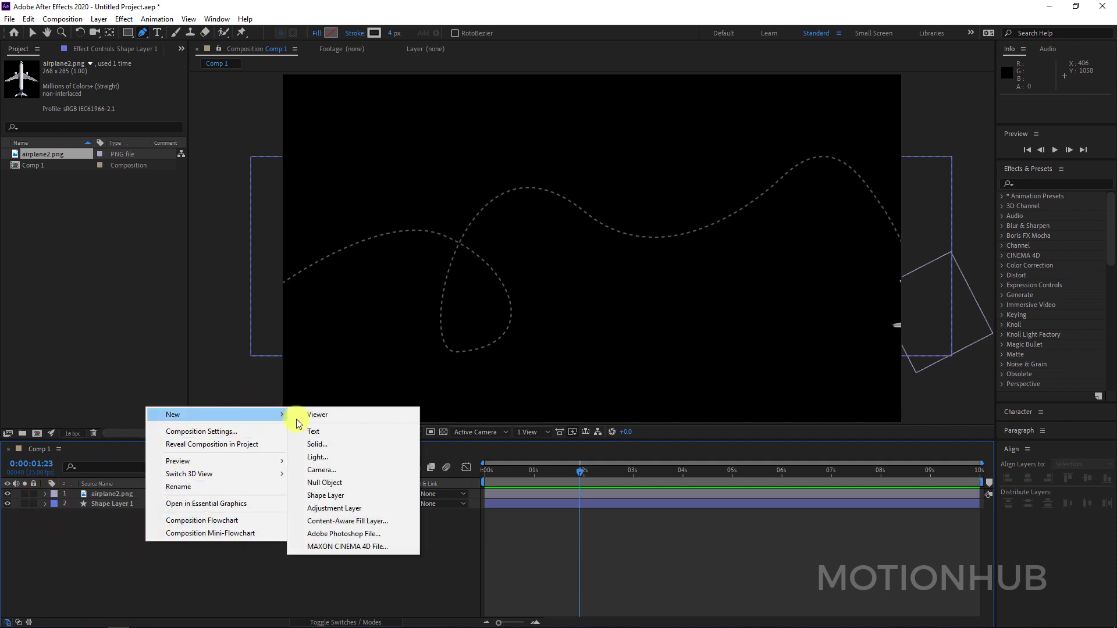
pyautogui.click(326, 443)
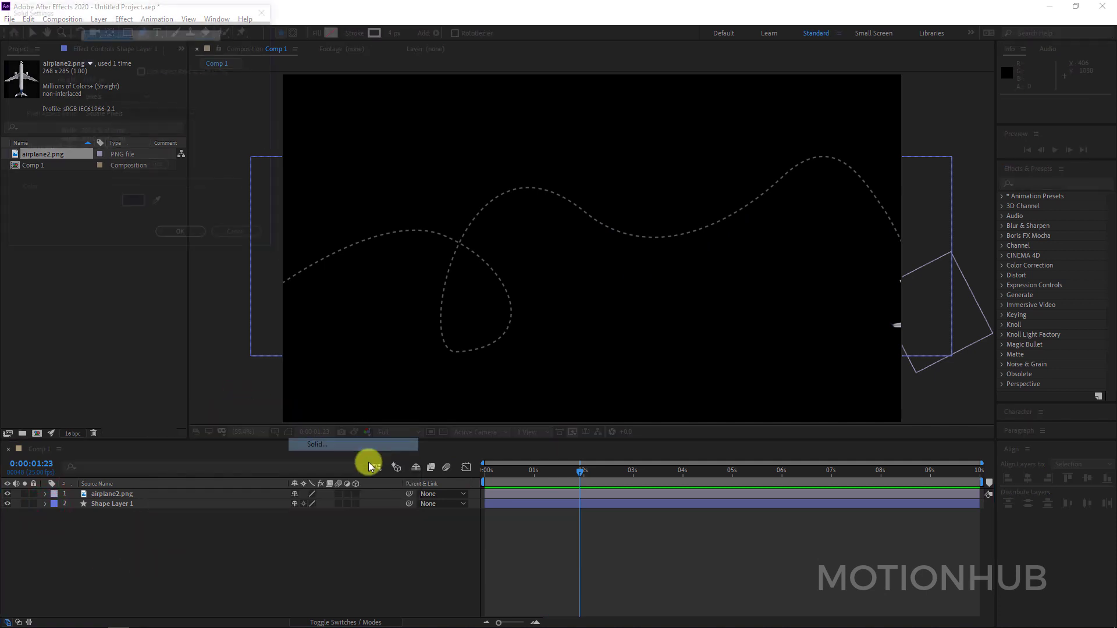
pyautogui.click(183, 236)
pyautogui.moveTo(134, 494); pyautogui.dragTo(244, 515)
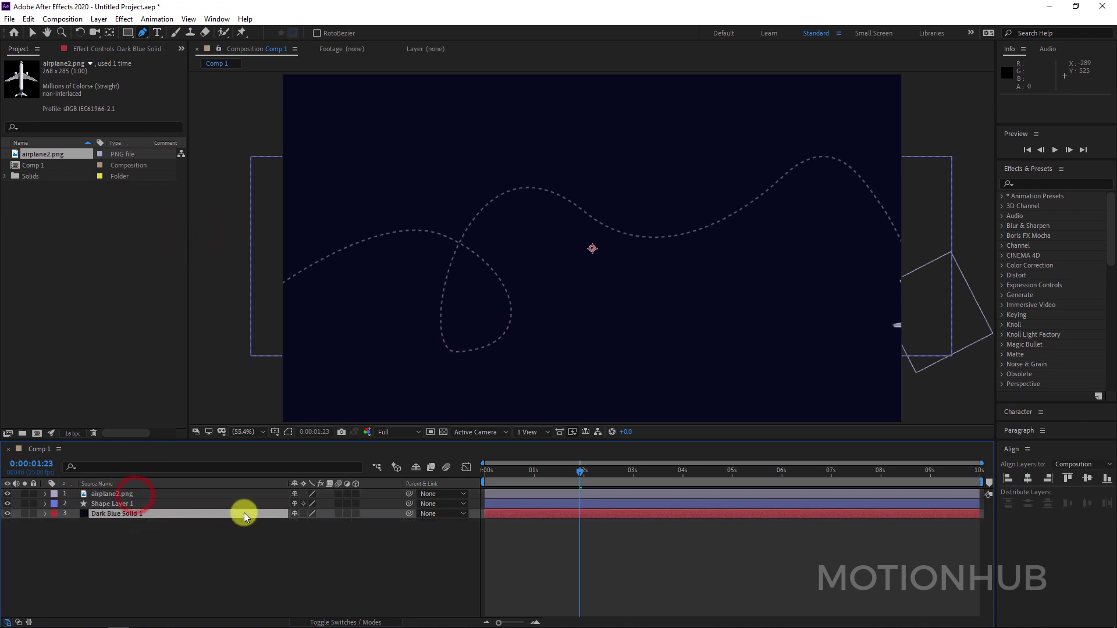
pyautogui.click(518, 475)
pyautogui.press('space')
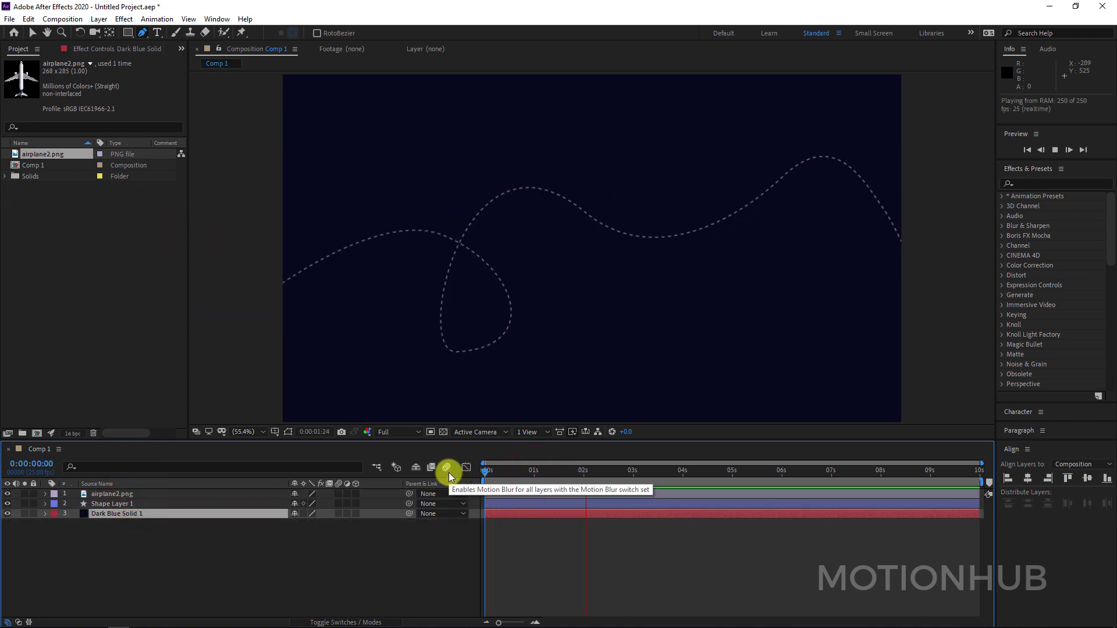
pyautogui.click(613, 480)
# Step: Create Comp 2 from the Project panel with default settings
pyautogui.click(196, 575)
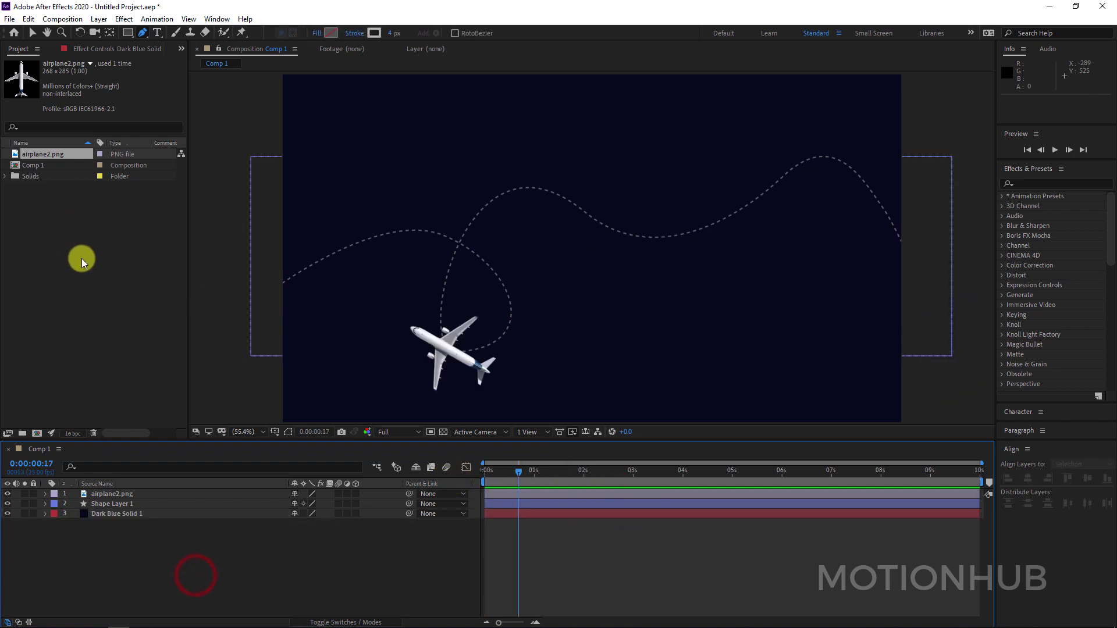
pyautogui.rightClick(91, 257)
pyautogui.click(172, 263)
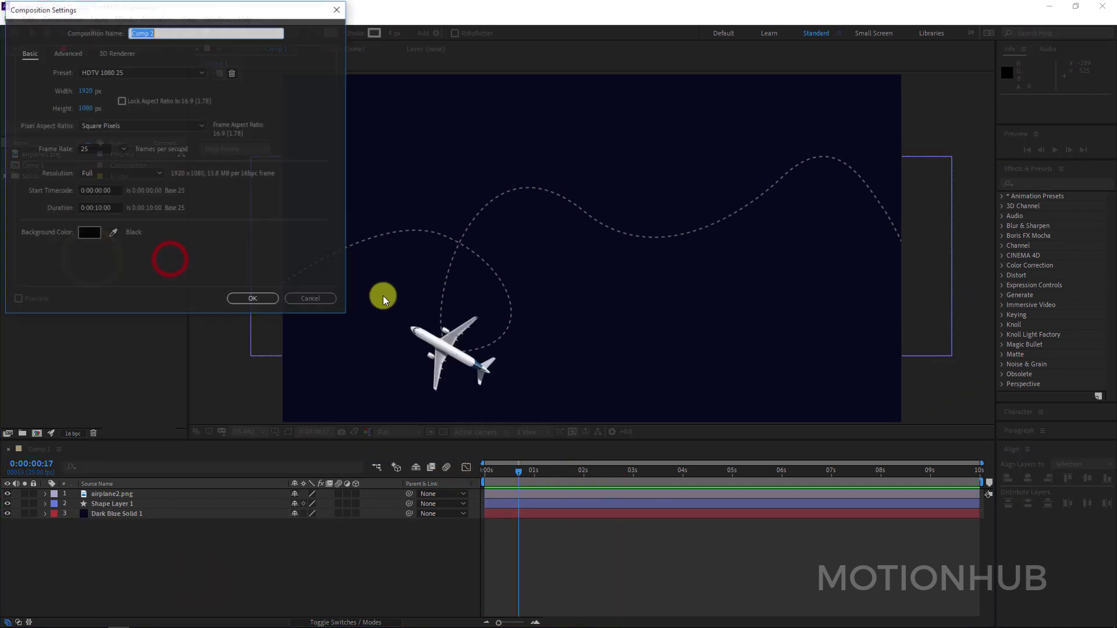
pyautogui.click(249, 299)
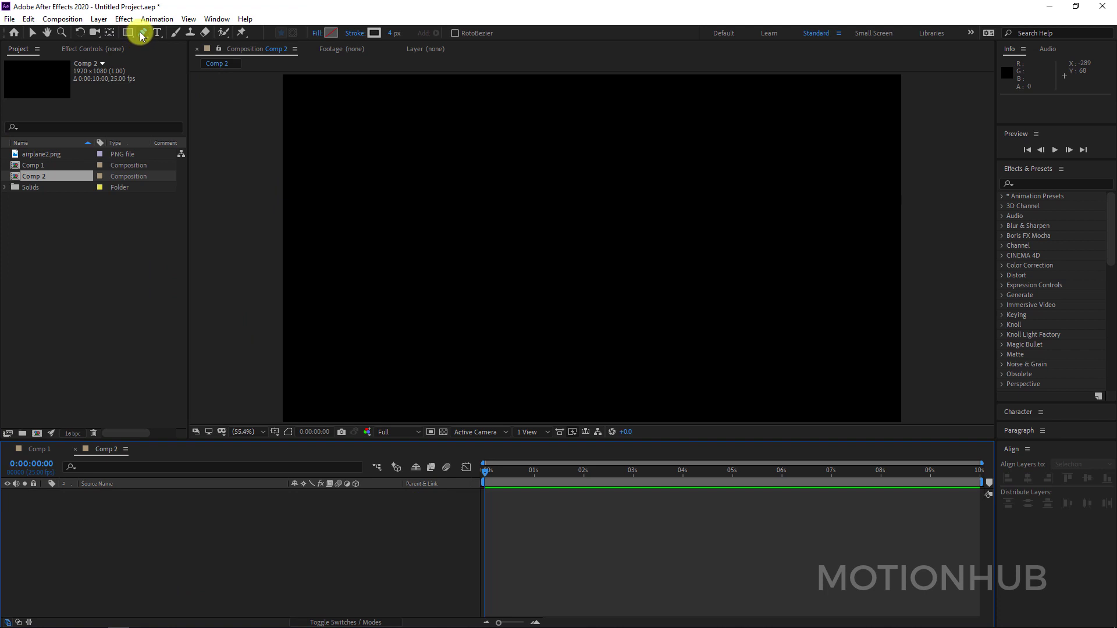
# Step: Draw a closed right-pointing arrow path with the Pen tool
pyautogui.click(142, 34)
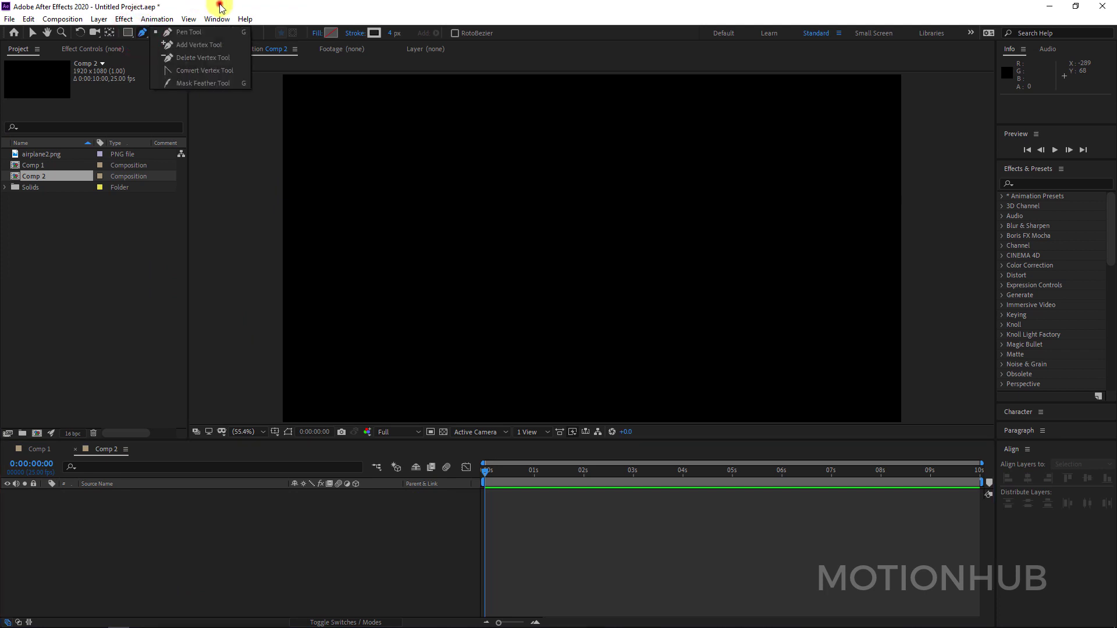
pyautogui.click(124, 33)
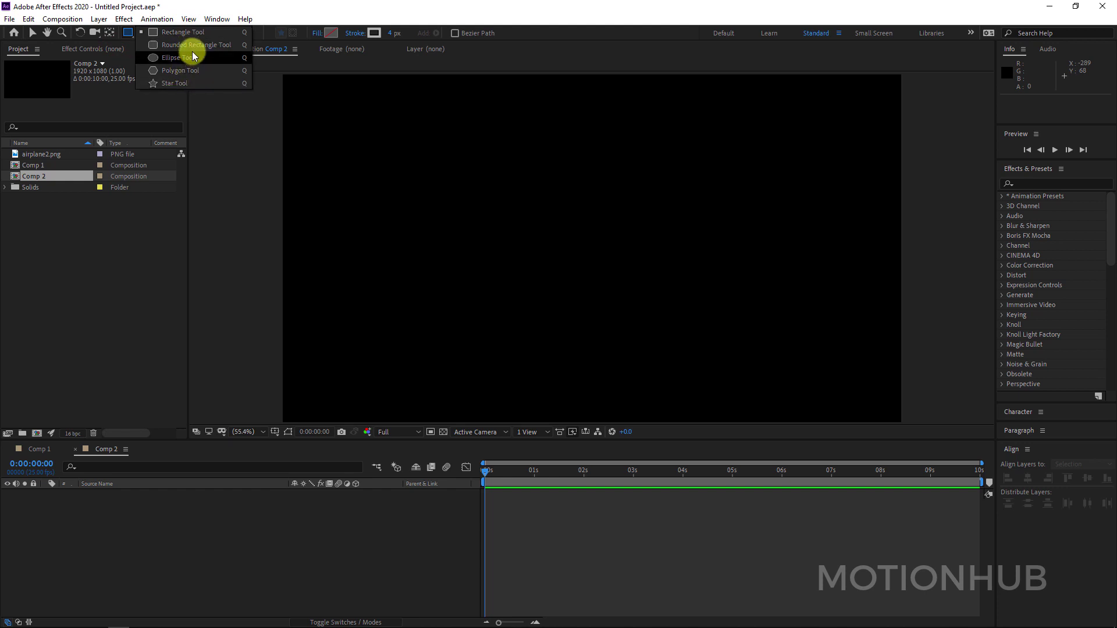
pyautogui.click(241, 543)
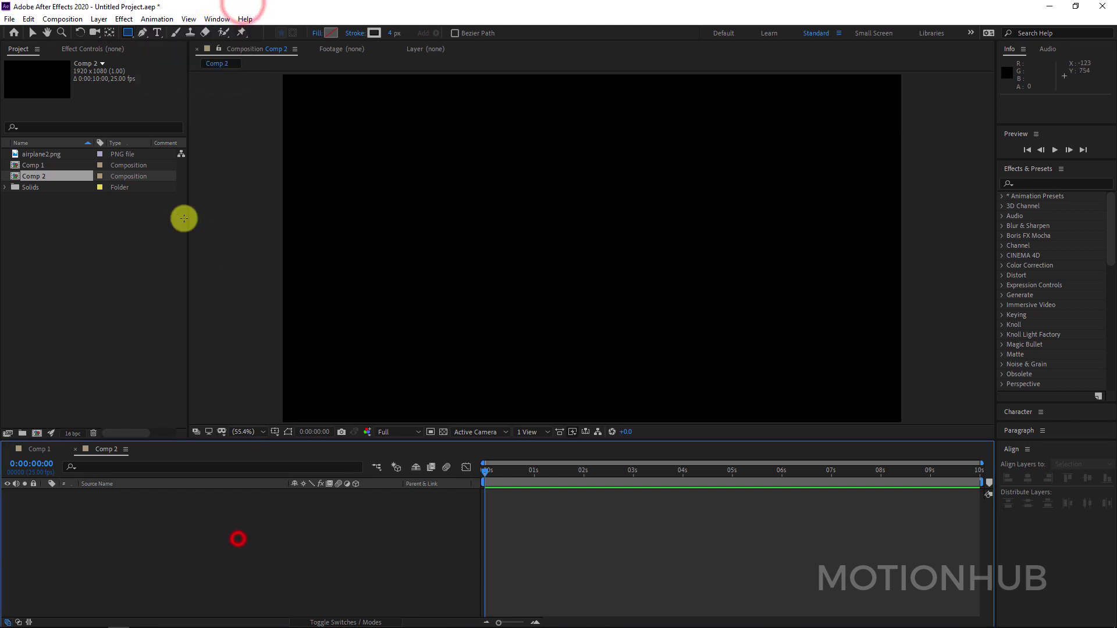
pyautogui.click(143, 34)
pyautogui.moveTo(143, 36); pyautogui.dragTo(189, 31)
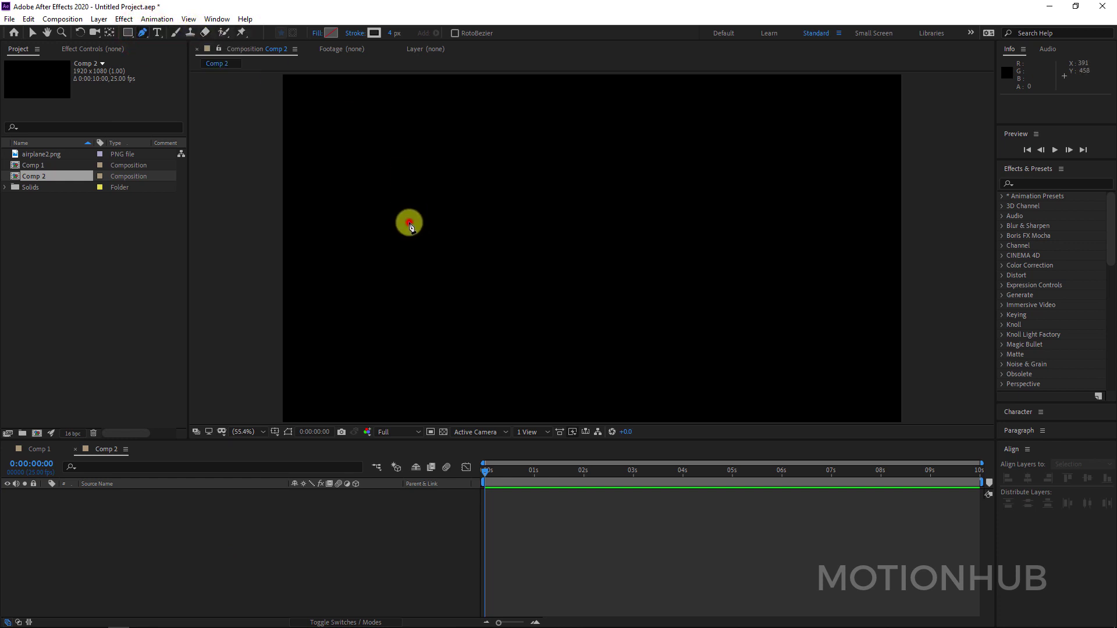
pyautogui.click(408, 221)
pyautogui.click(573, 221)
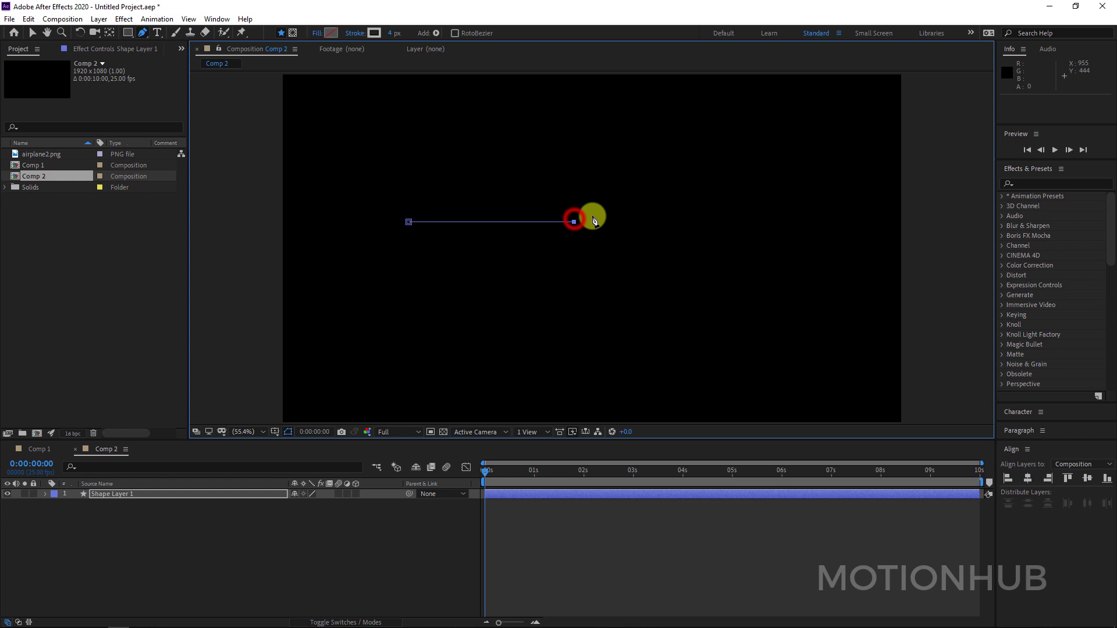
pyautogui.click(573, 162)
pyautogui.click(685, 265)
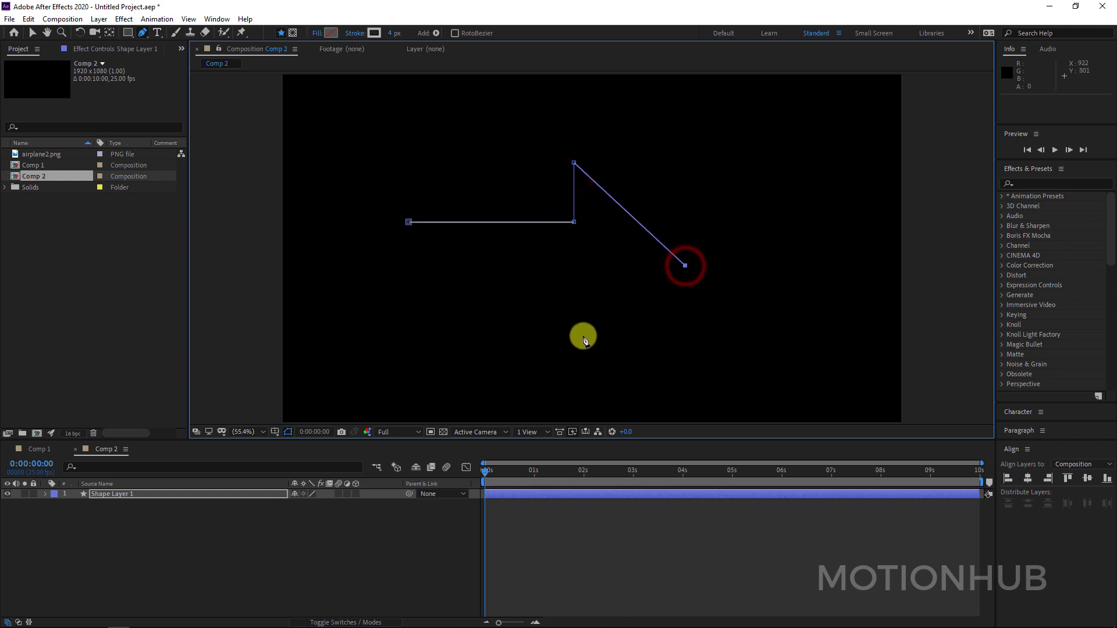
pyautogui.click(582, 367)
pyautogui.click(579, 283)
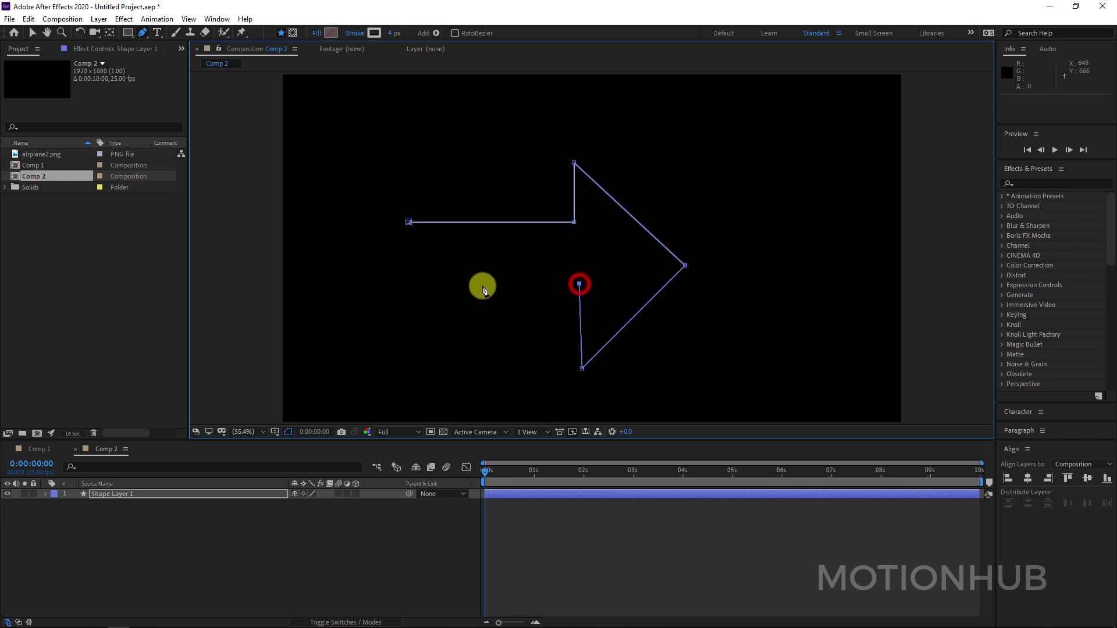
pyautogui.click(417, 287)
pyautogui.click(408, 222)
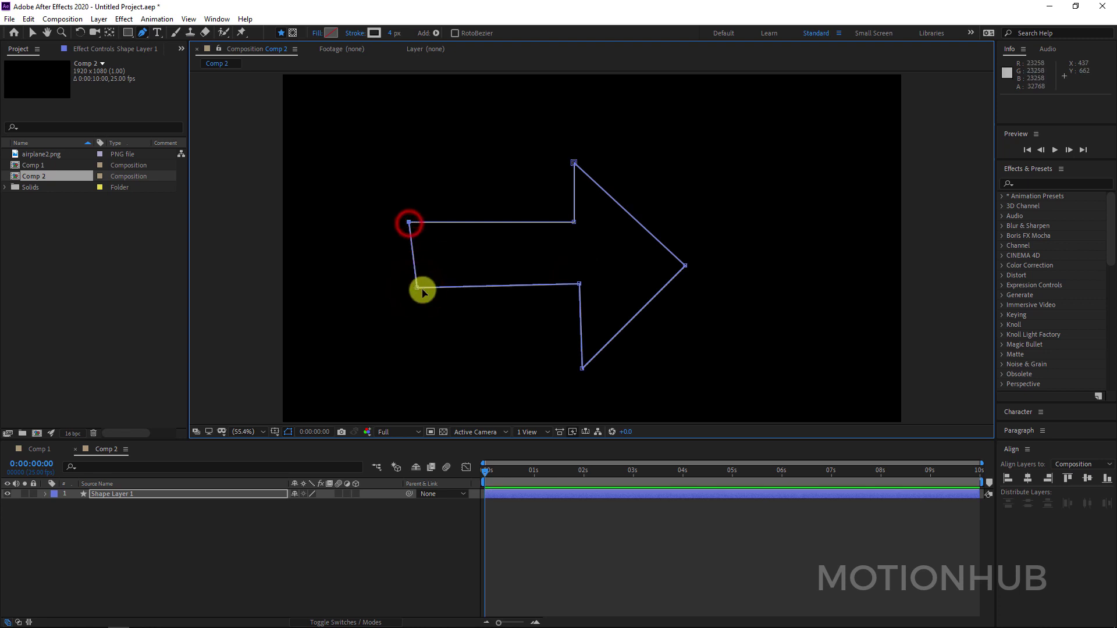
# Step: Adjust the arrow's tail corner, inner lower corner and tip vertices
pyautogui.moveTo(416, 287); pyautogui.dragTo(409, 287)
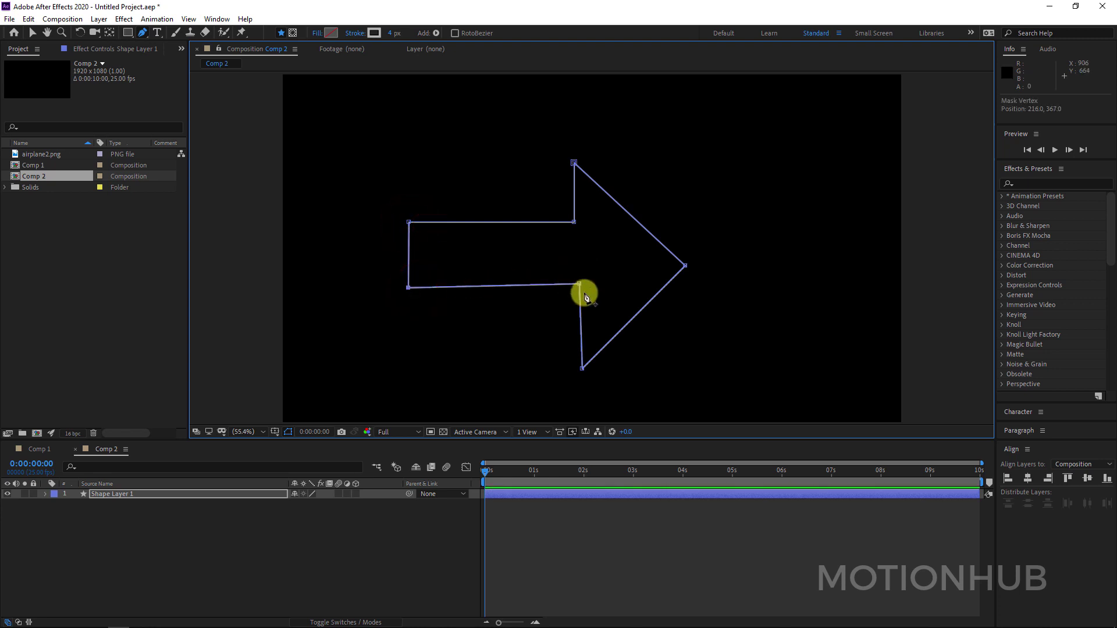
pyautogui.moveTo(580, 285); pyautogui.dragTo(575, 286)
pyautogui.moveTo(685, 265); pyautogui.dragTo(675, 257)
# Step: Give the arrow a solid light blue (1586EE) fill
pyautogui.click(317, 33)
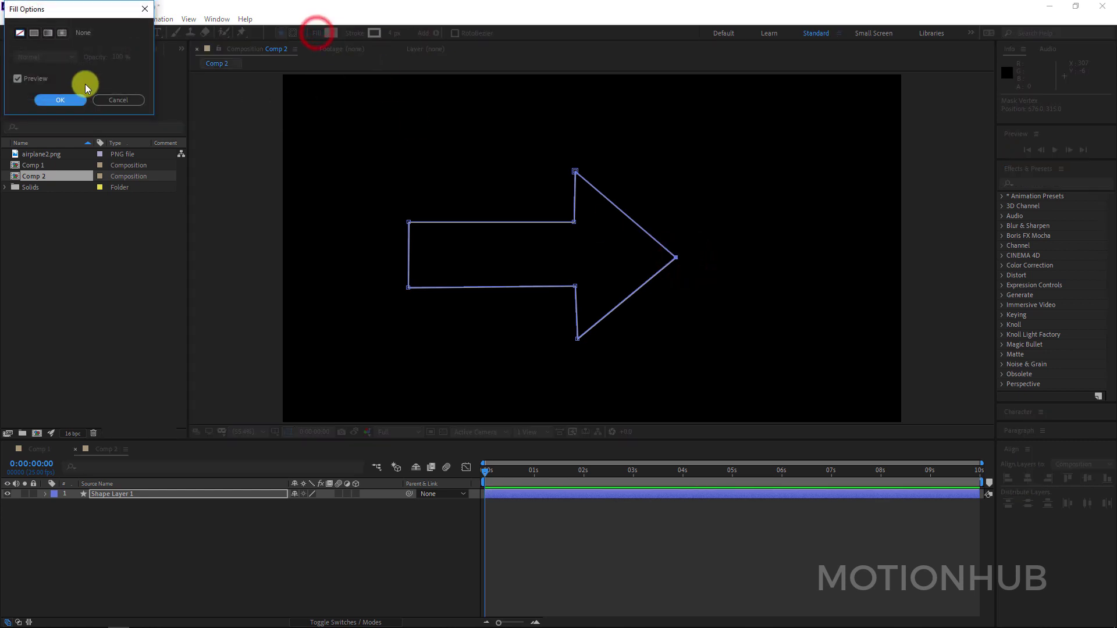
pyautogui.click(34, 33)
pyautogui.click(62, 99)
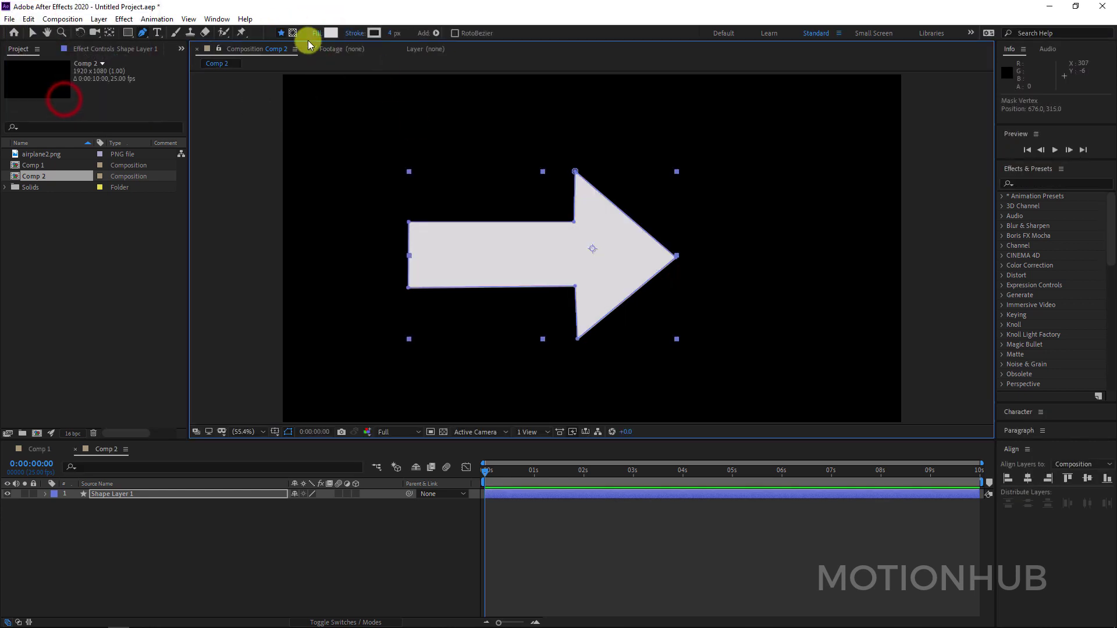
pyautogui.click(330, 34)
pyautogui.click(159, 85)
pyautogui.click(178, 93)
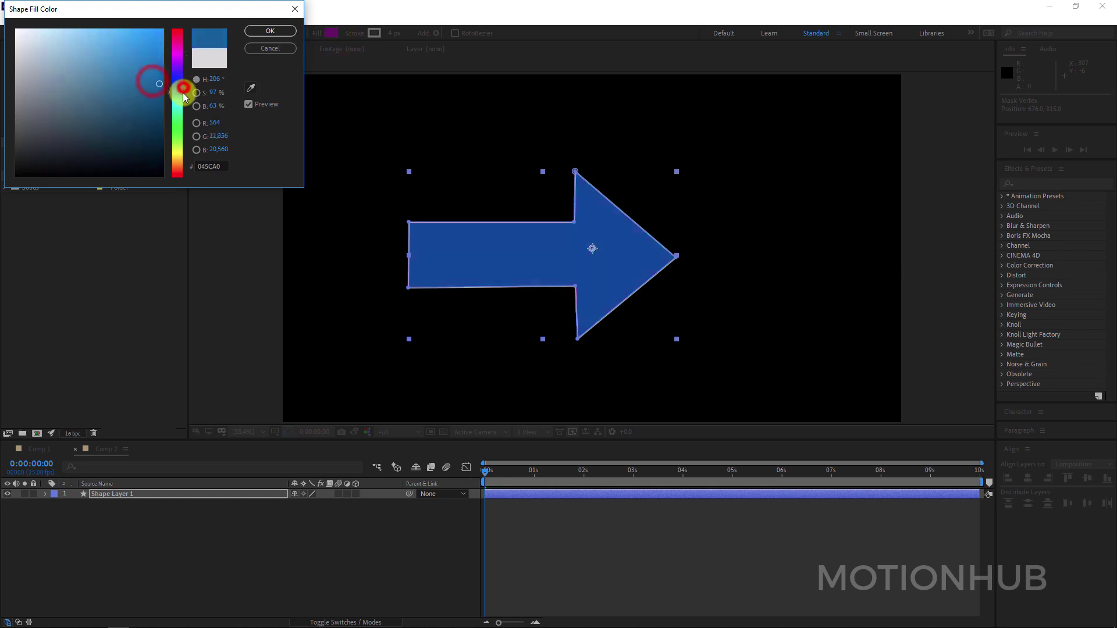
pyautogui.click(133, 51)
pyautogui.click(180, 106)
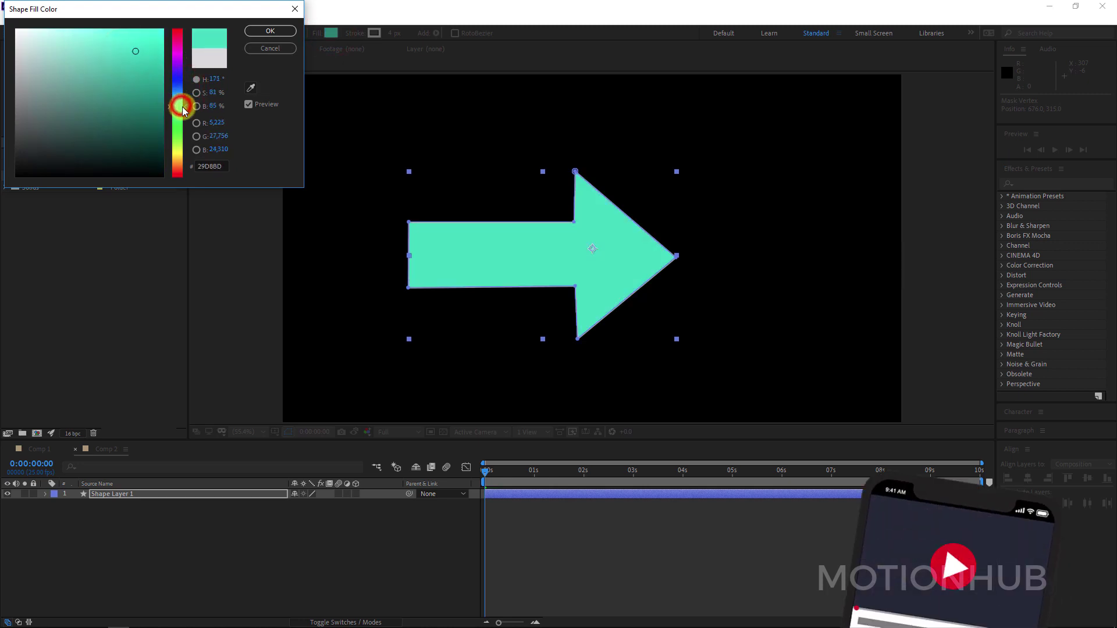
pyautogui.click(144, 42)
pyautogui.click(178, 90)
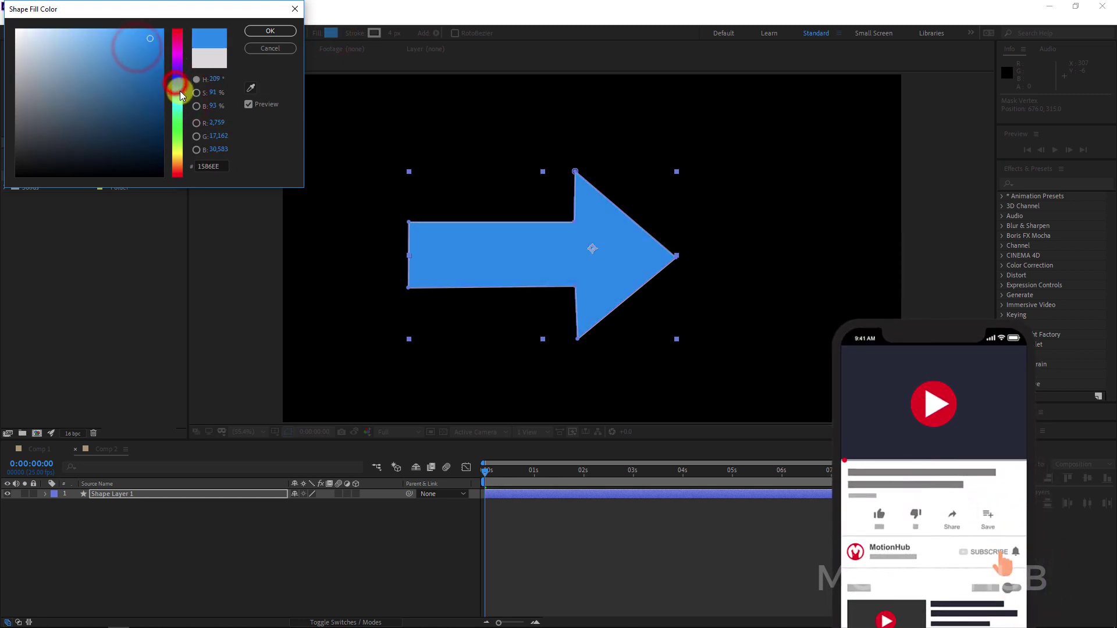
pyautogui.click(261, 30)
# Step: Move the arrow layer's anchor point toward the arrow's centre with the Pan Behind tool
pyautogui.press('v')
pyautogui.press(',')
pyautogui.click(731, 199)
pyautogui.click(616, 242)
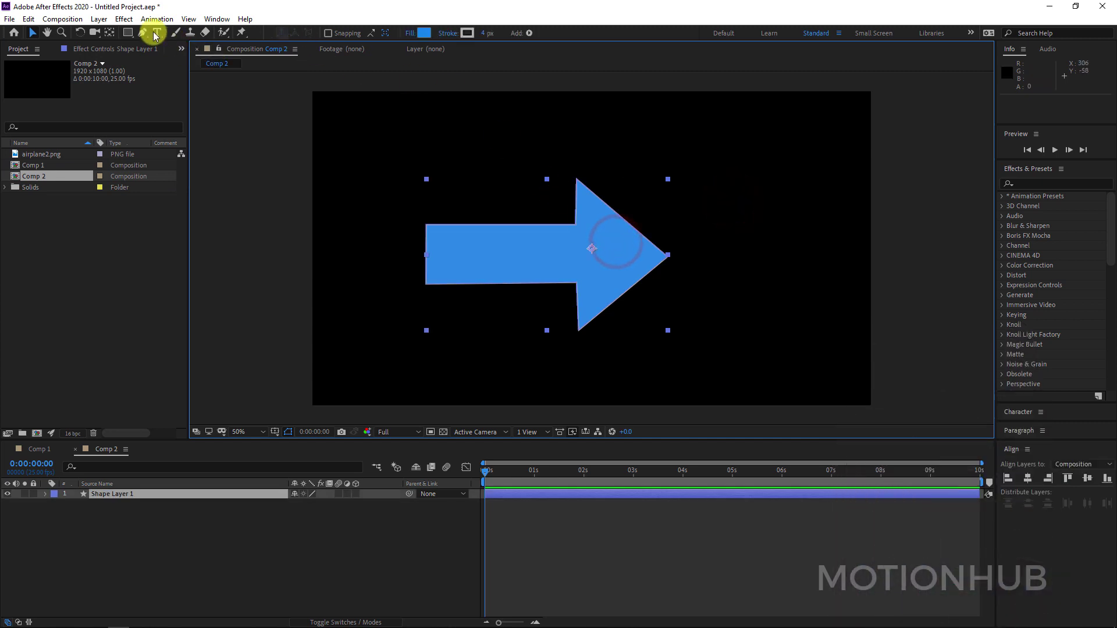
pyautogui.click(111, 33)
pyautogui.moveTo(591, 249); pyautogui.dragTo(560, 253)
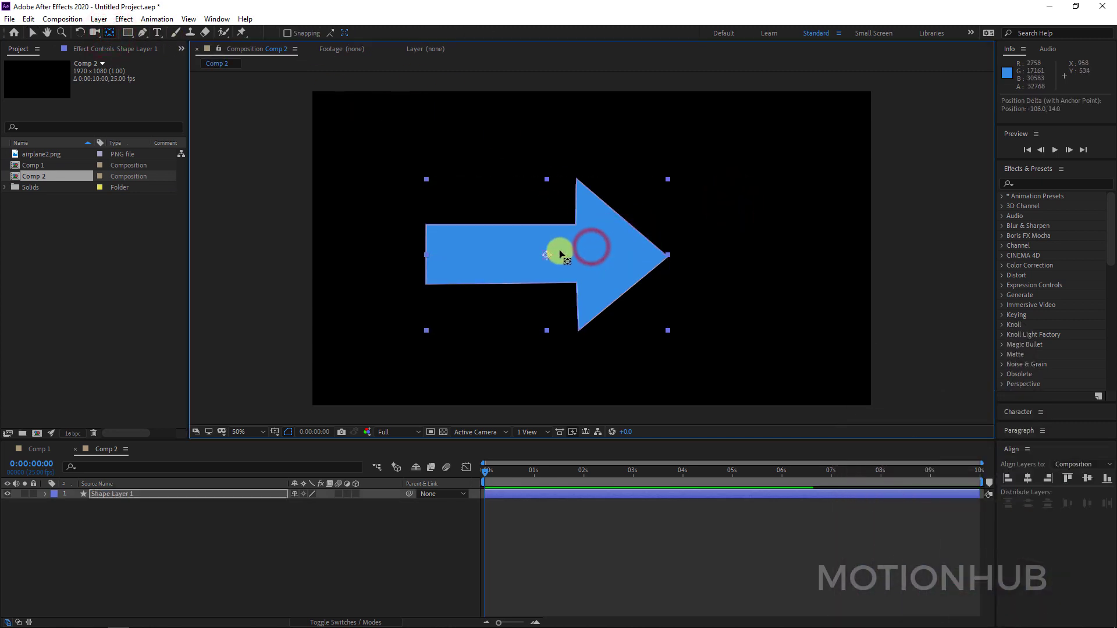
# Step: Hide the arrow layer, Shape Layer 1, and deselect all layers
pyautogui.click(167, 523)
pyautogui.click(8, 495)
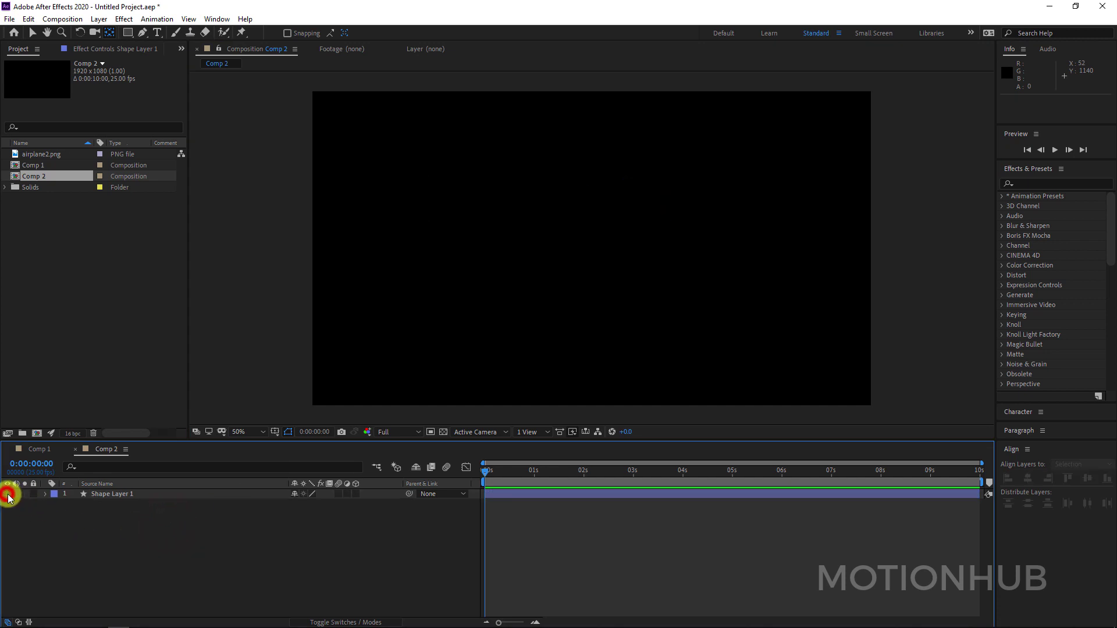
pyautogui.click(116, 534)
pyautogui.click(143, 33)
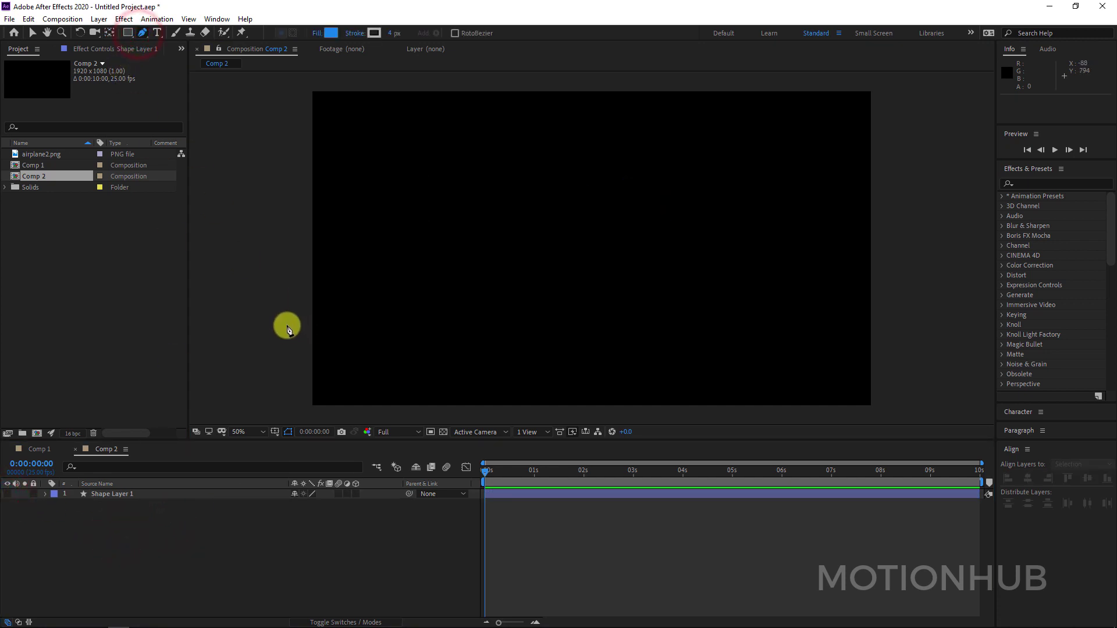
# Step: Draw a wavy Pen path across the canvas with smooth curve points
pyautogui.click(288, 336)
pyautogui.moveTo(440, 254); pyautogui.dragTo(489, 302)
pyautogui.moveTo(597, 354); pyautogui.dragTo(649, 298)
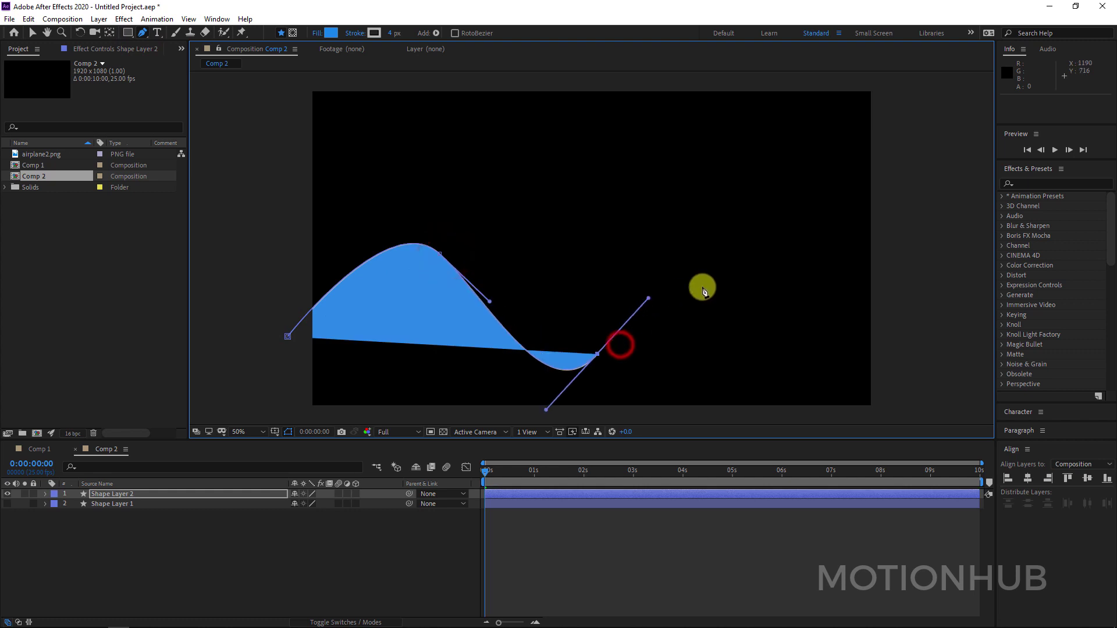
pyautogui.moveTo(791, 256); pyautogui.dragTo(835, 299)
pyautogui.moveTo(923, 200); pyautogui.dragTo(924, 212)
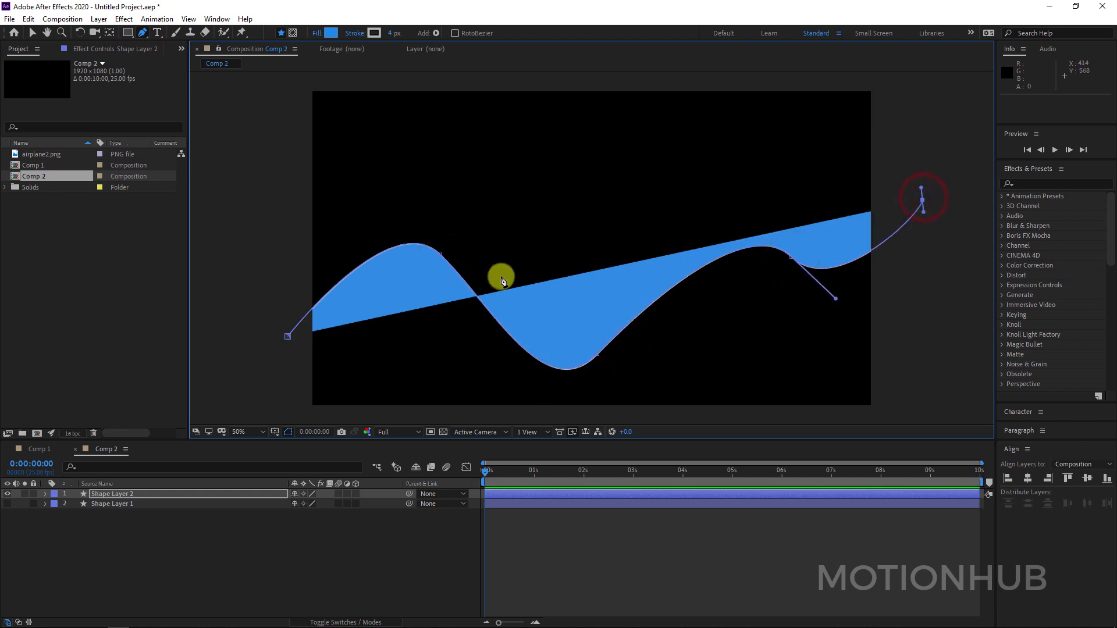
# Step: Set the curve's fill to None so only the stroked line remains
pyautogui.click(312, 38)
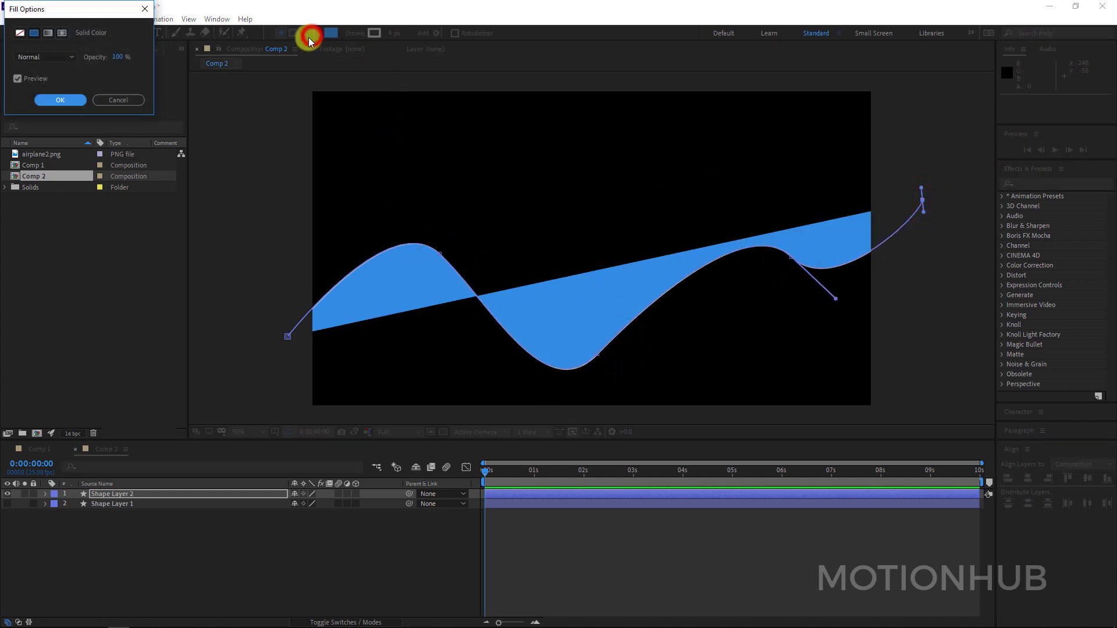
pyautogui.click(20, 33)
pyautogui.click(60, 99)
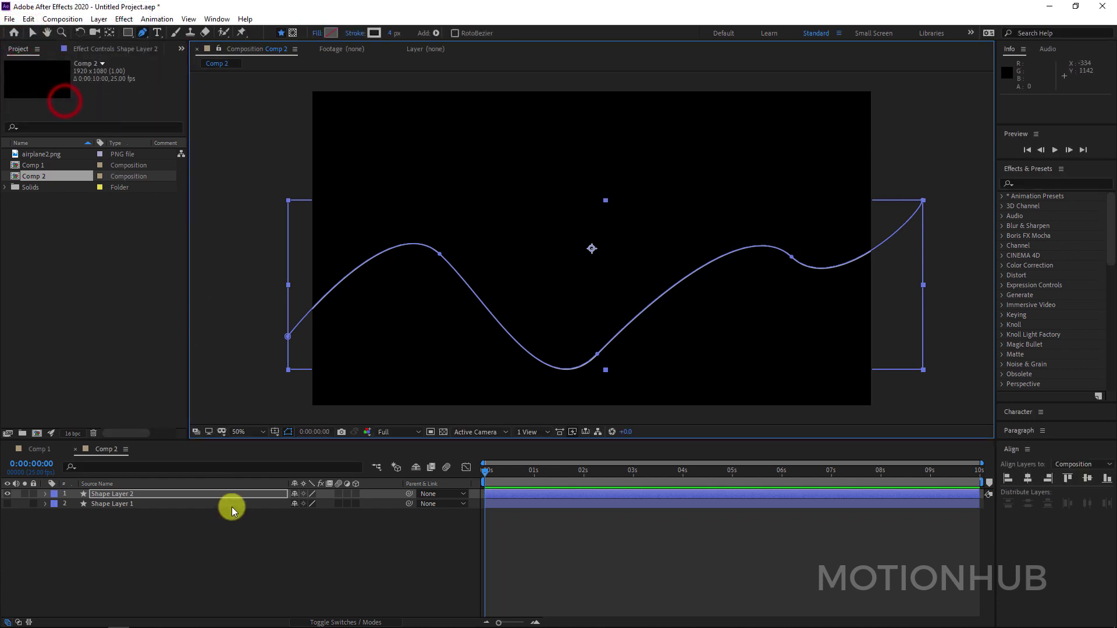
pyautogui.click(258, 551)
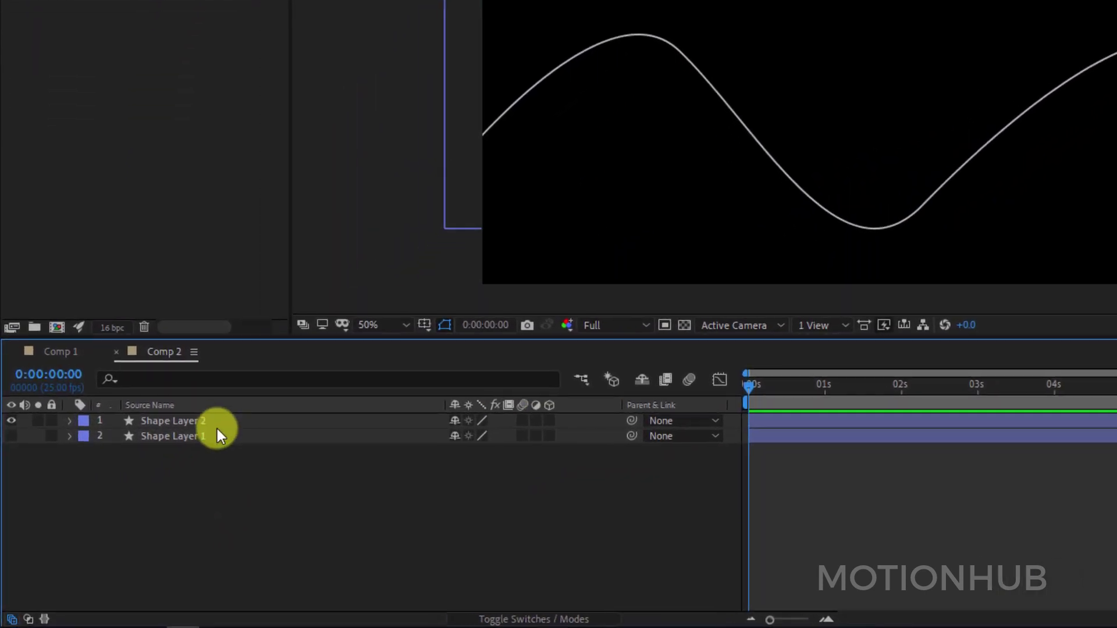
# Step: Copy Shape Layer 2's Path property with property links
pyautogui.click(140, 493)
pyautogui.click(67, 421)
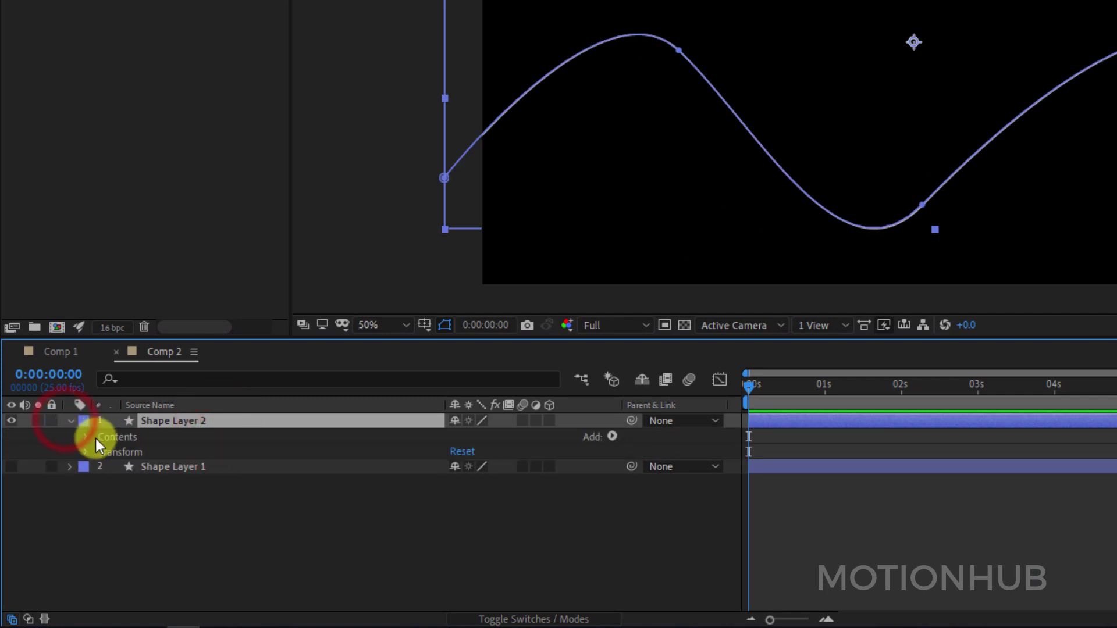
pyautogui.click(86, 437)
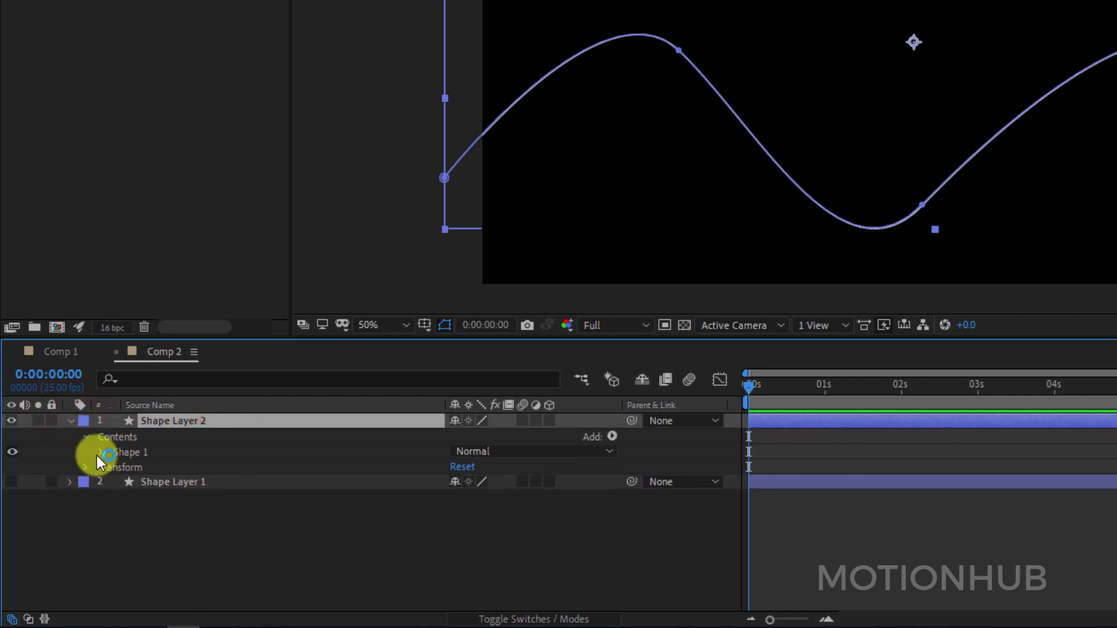
pyautogui.click(98, 453)
pyautogui.click(115, 469)
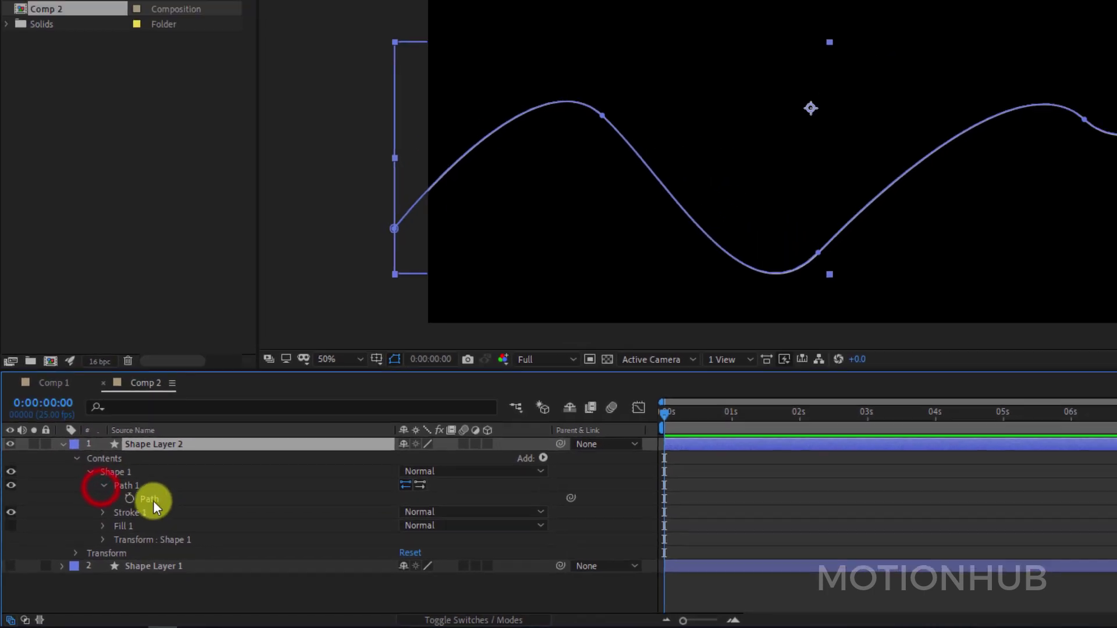
pyautogui.click(153, 500)
pyautogui.click(28, 19)
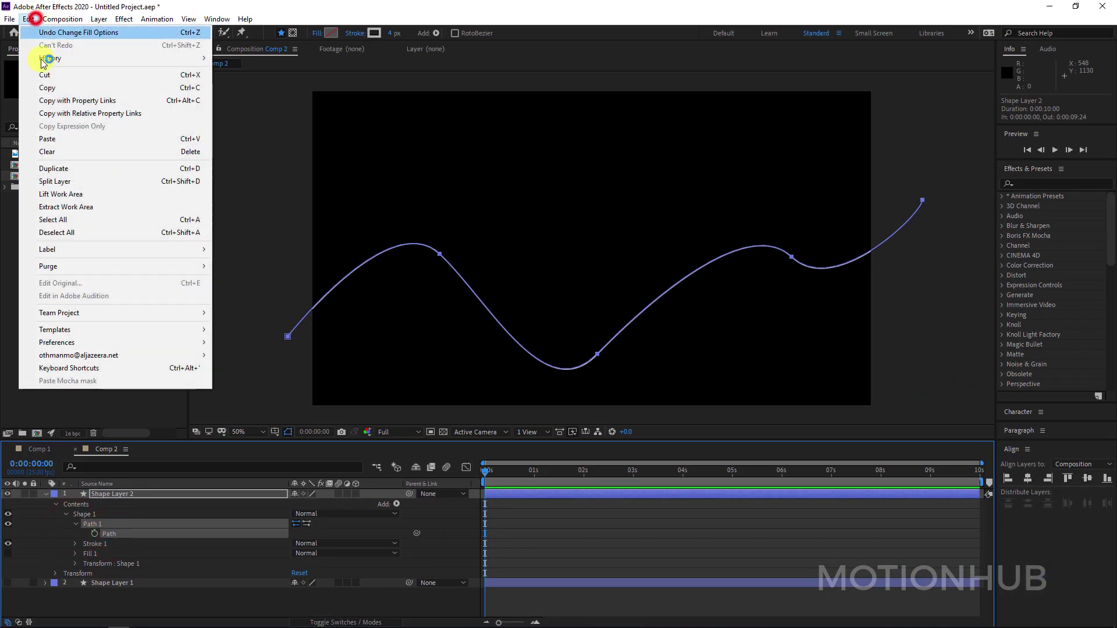
pyautogui.click(93, 101)
# Step: Move Shape Layer 1 to the top, show it, and paste the path into its Position
pyautogui.click(112, 582)
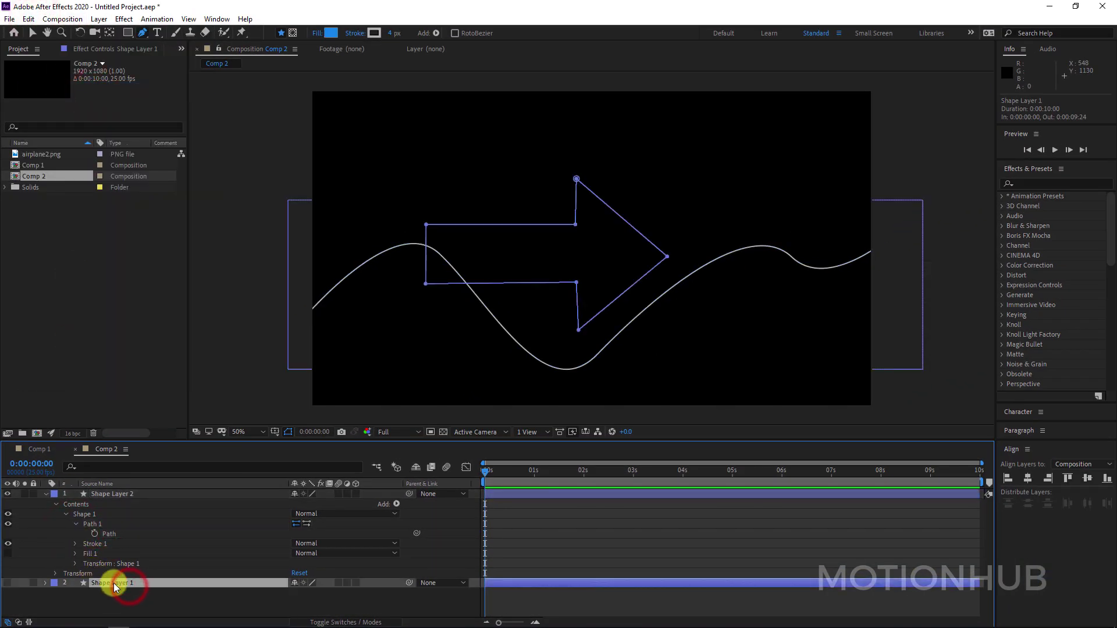
pyautogui.moveTo(114, 583); pyautogui.dragTo(127, 494)
pyautogui.click(7, 494)
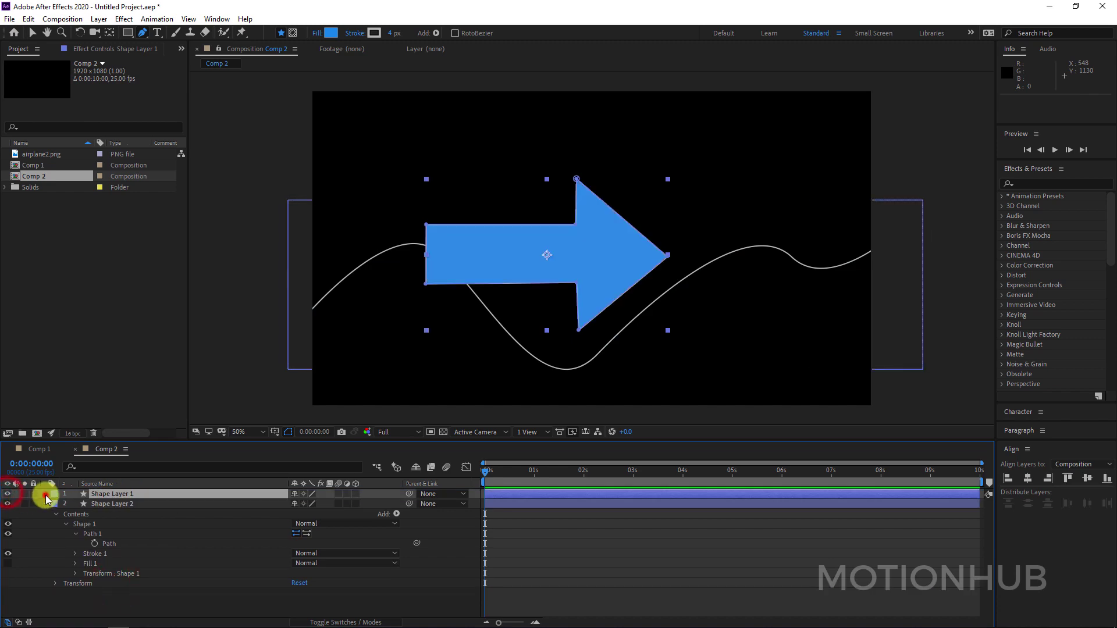
pyautogui.click(45, 494)
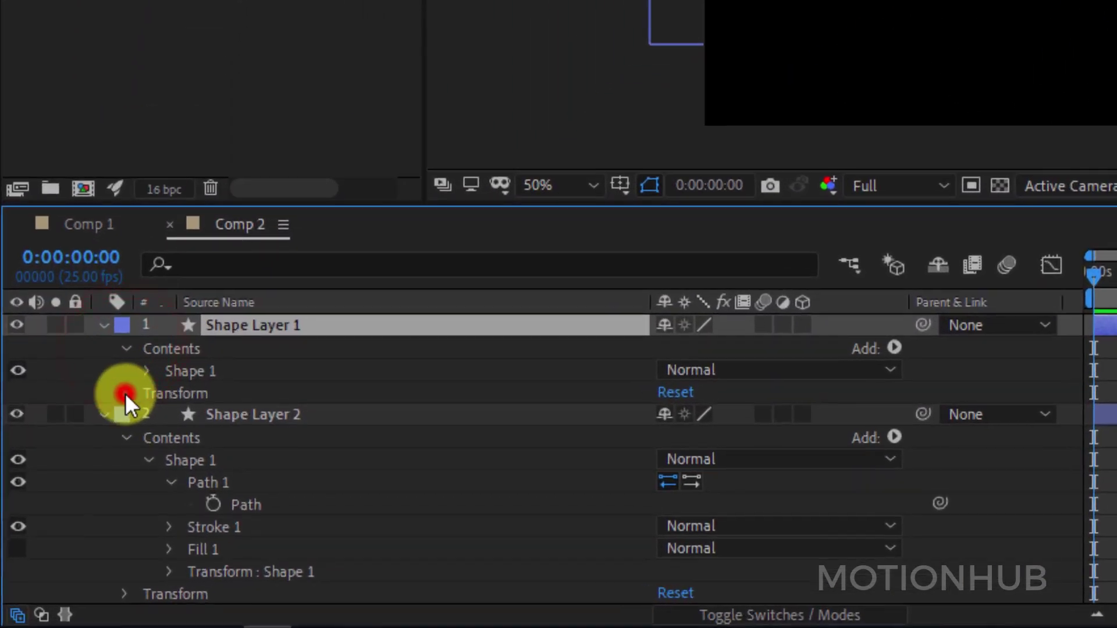
pyautogui.click(125, 393)
pyautogui.click(218, 439)
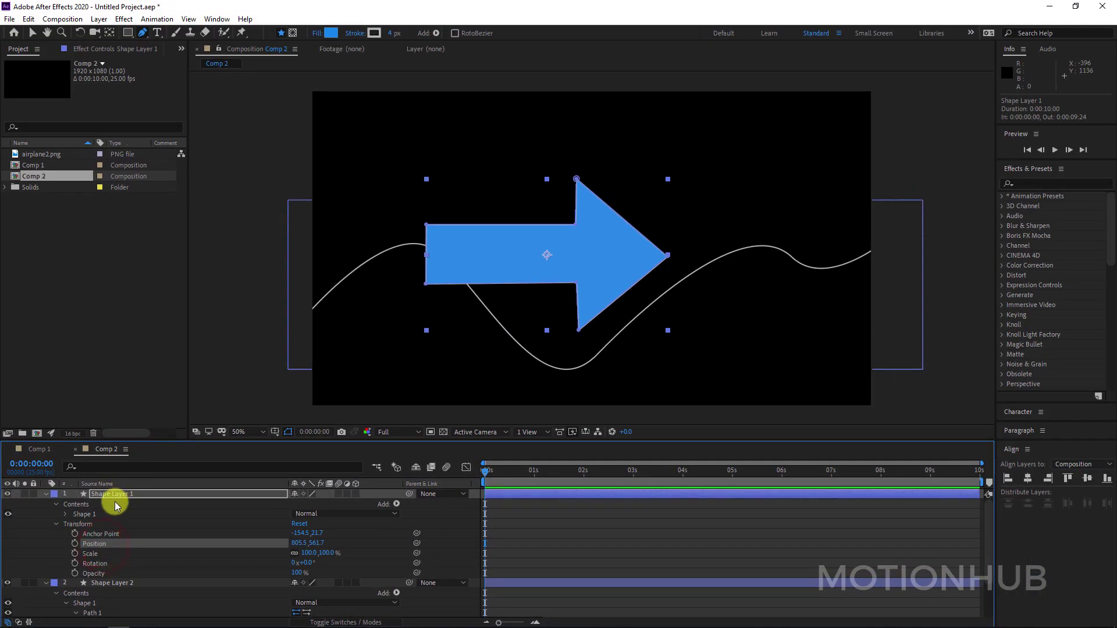
pyautogui.click(28, 19)
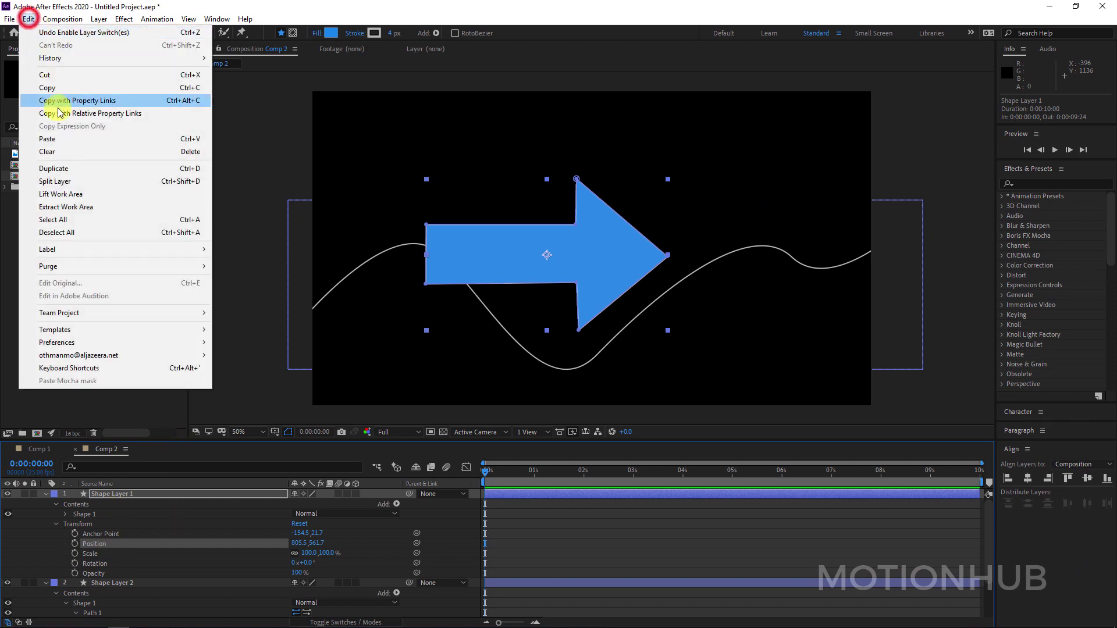
pyautogui.click(86, 140)
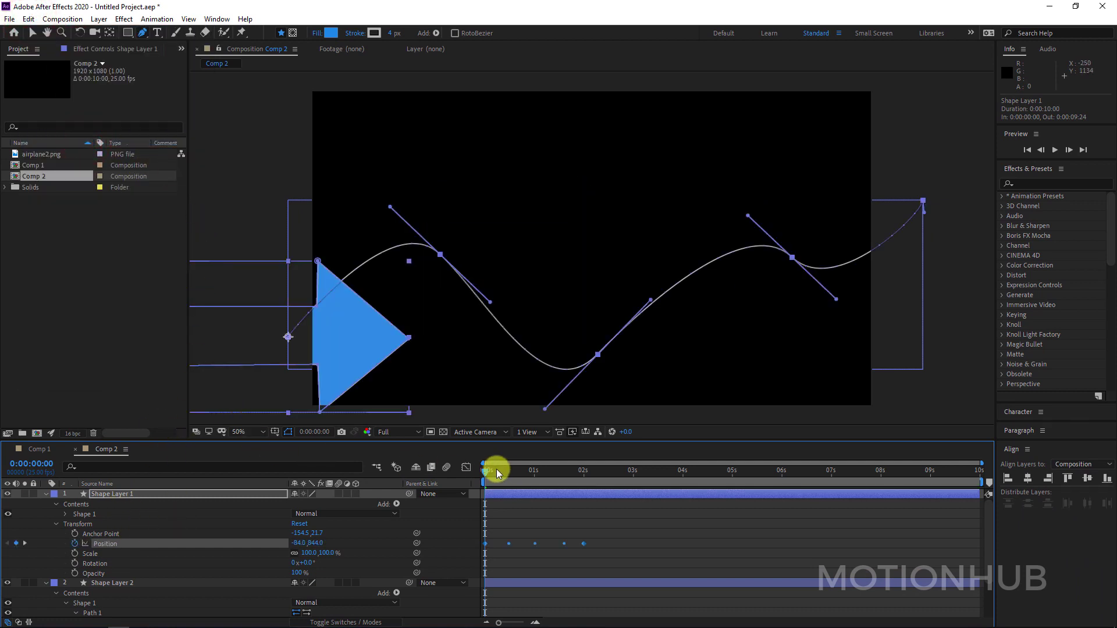
# Step: At 0:00:00:19, scale the arrow layer down to 30%
pyautogui.moveTo(496, 469); pyautogui.dragTo(521, 479)
pyautogui.click(111, 494)
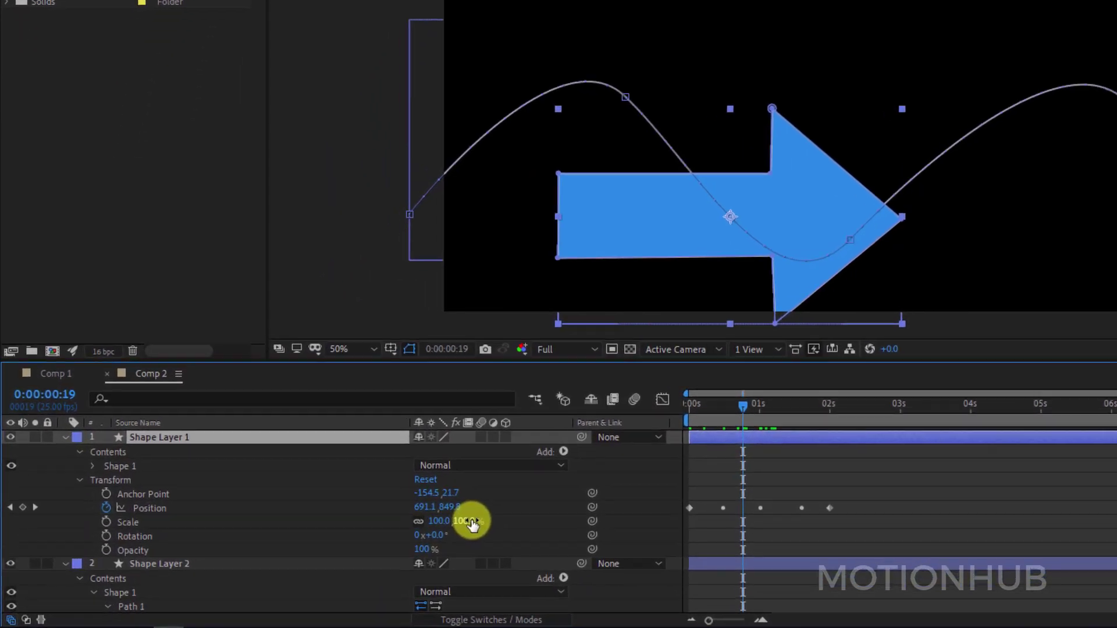
pyautogui.moveTo(329, 553); pyautogui.dragTo(304, 553)
pyautogui.moveTo(449, 517); pyautogui.dragTo(404, 526)
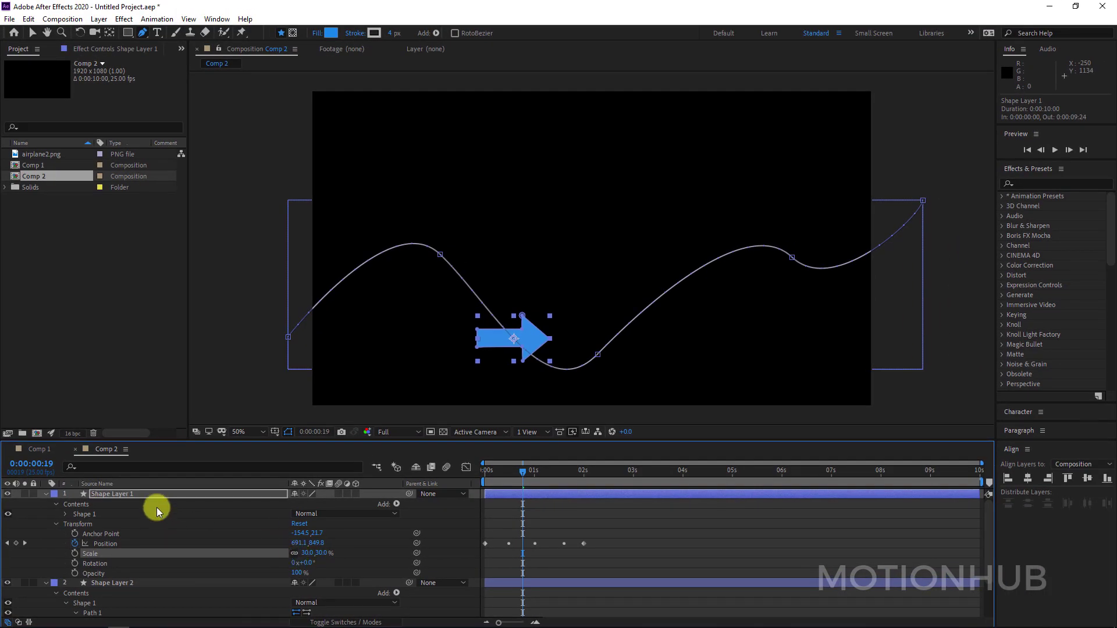
pyautogui.click(232, 440)
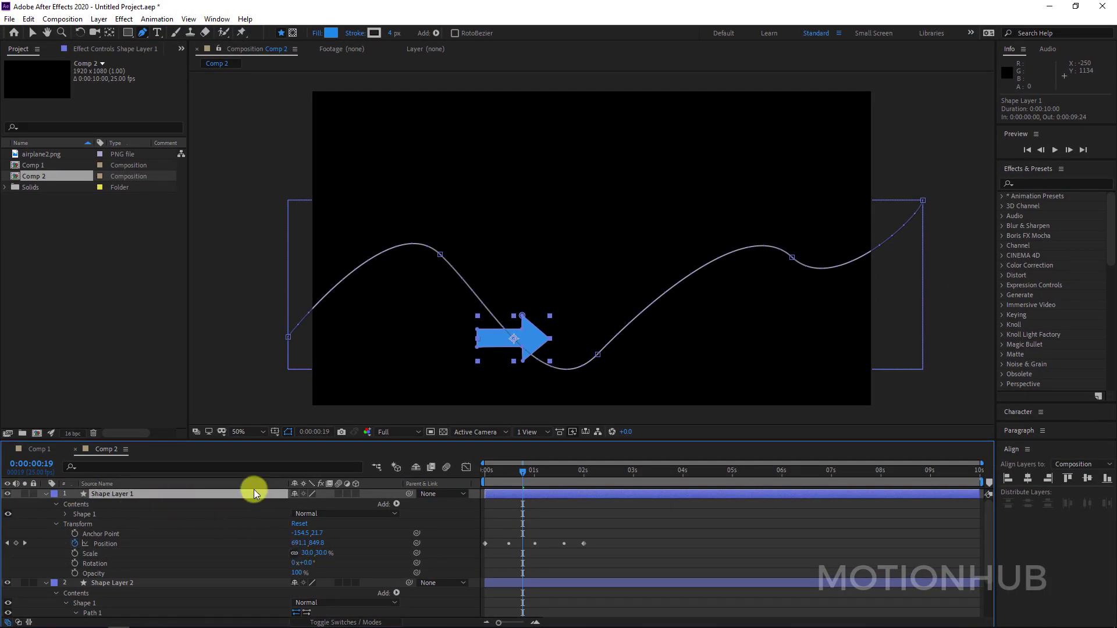
pyautogui.click(97, 19)
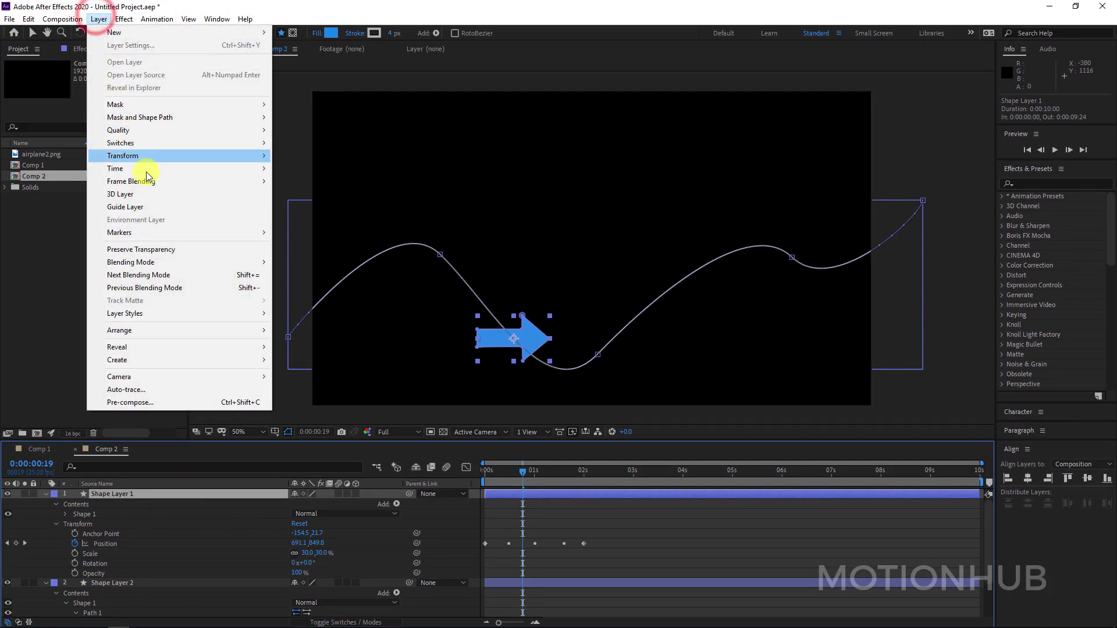
# Step: Set the arrow layer's Auto-Orient to Orient Along Path
pyautogui.moveTo(172, 159)
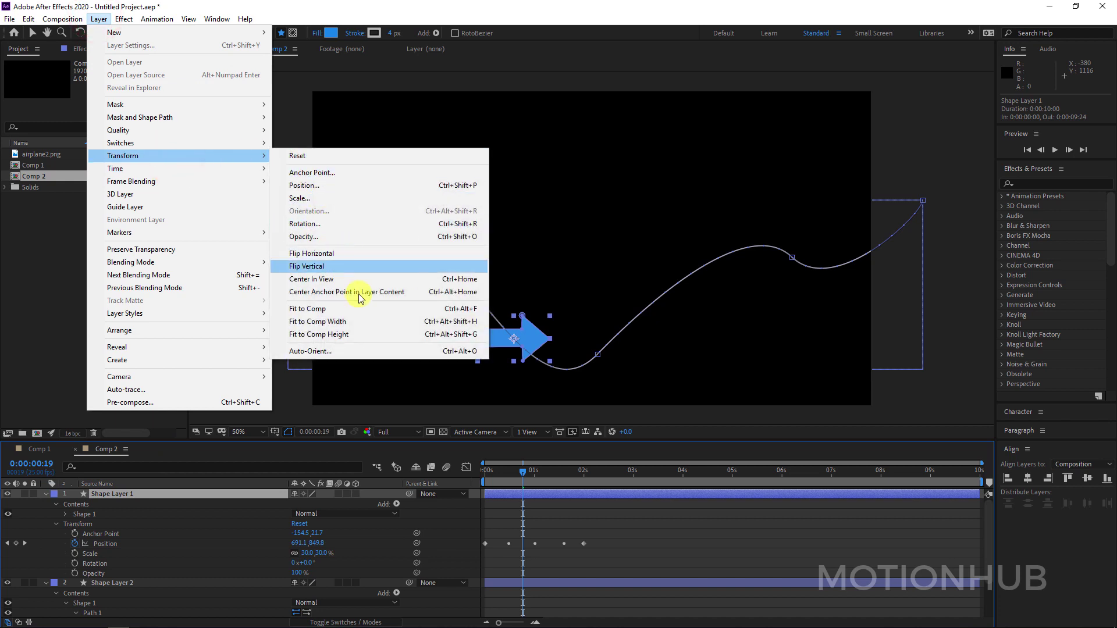
pyautogui.click(384, 351)
pyautogui.click(461, 306)
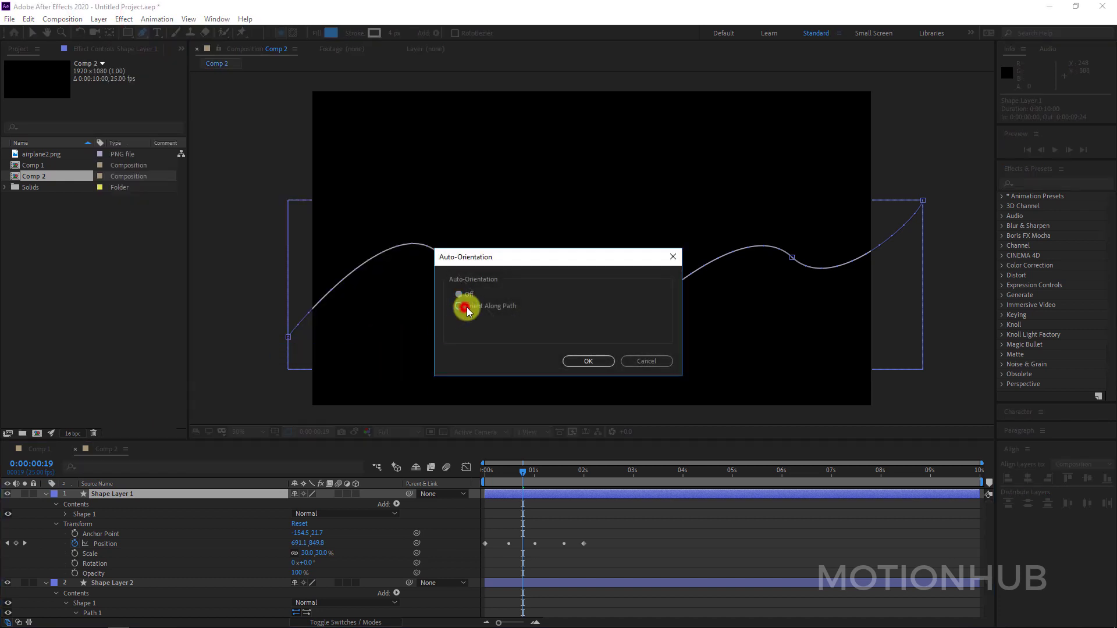
pyautogui.click(589, 362)
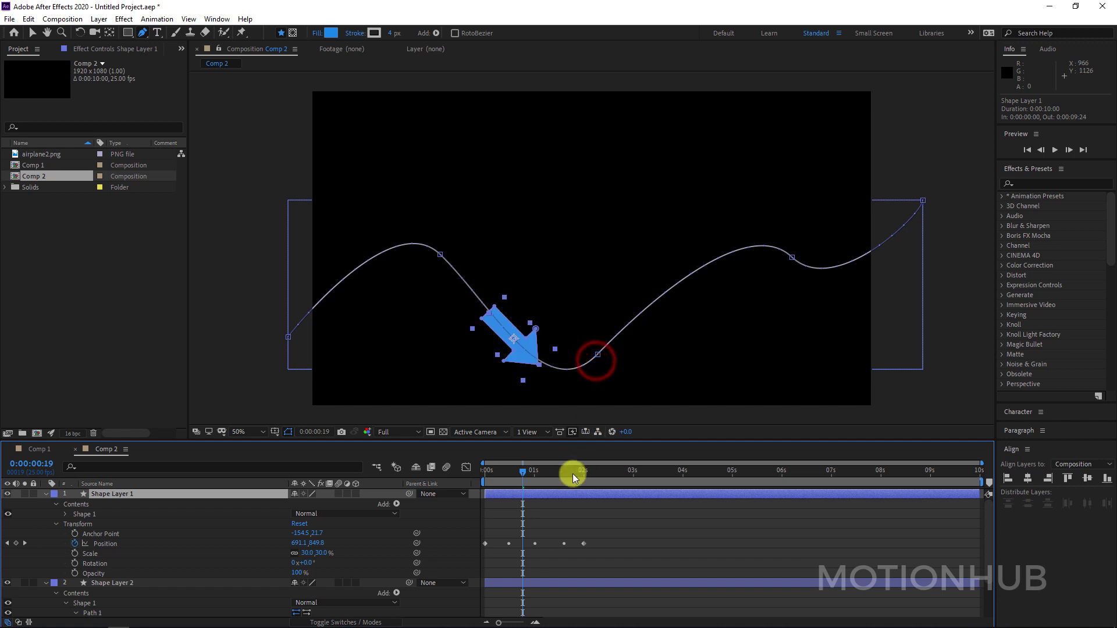
# Step: Preview the animation, stop at 0:00:01:19, and collapse both shape layers
pyautogui.press('space')
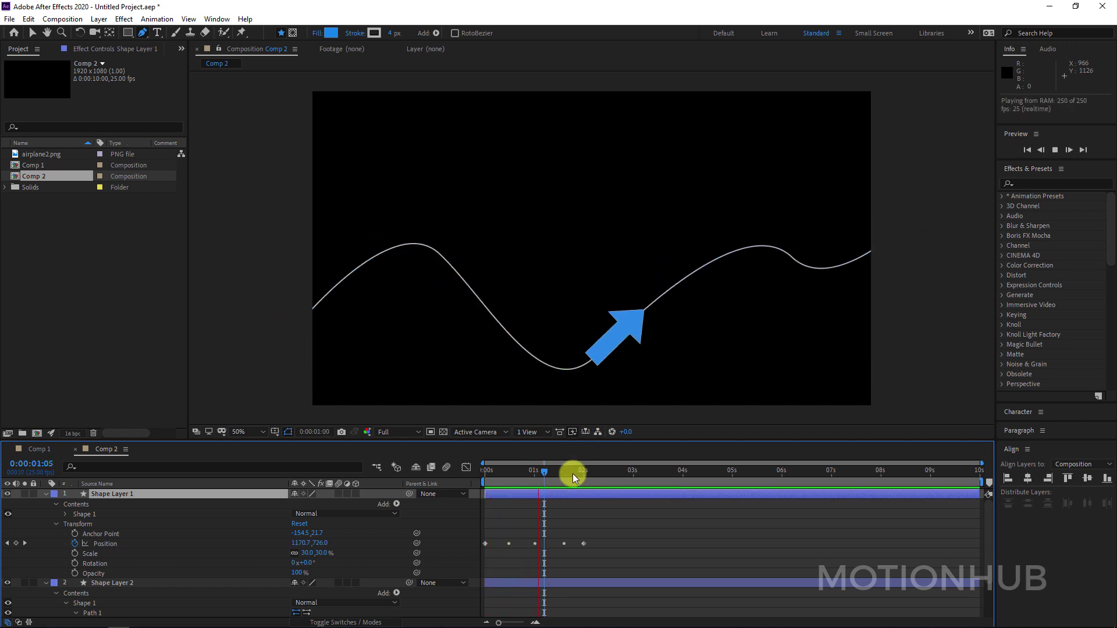
pyautogui.click(572, 474)
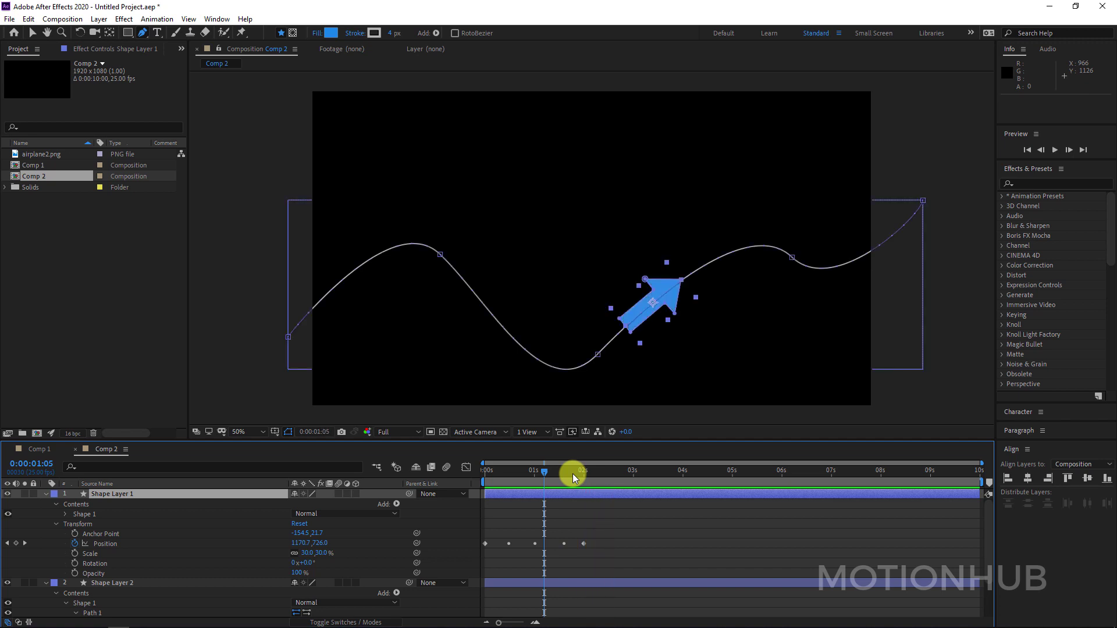
pyautogui.click(45, 495)
pyautogui.click(46, 504)
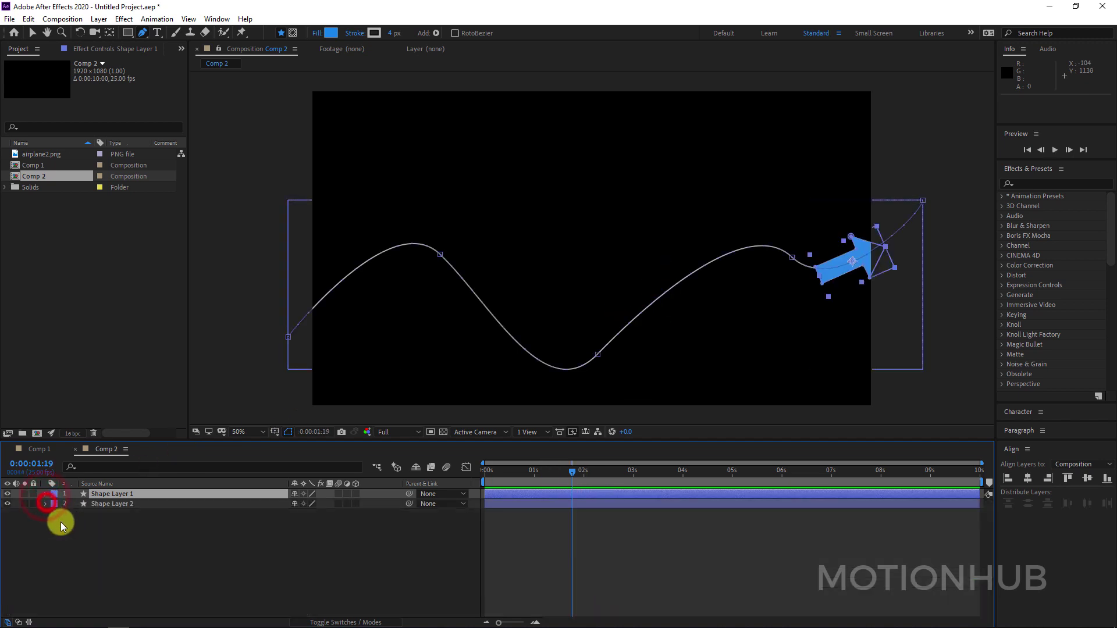
pyautogui.click(93, 545)
pyautogui.rightClick(61, 250)
# Step: Create the new composition Comp 3 and start a MOTIONHUB text layer in its viewer
pyautogui.click(116, 207)
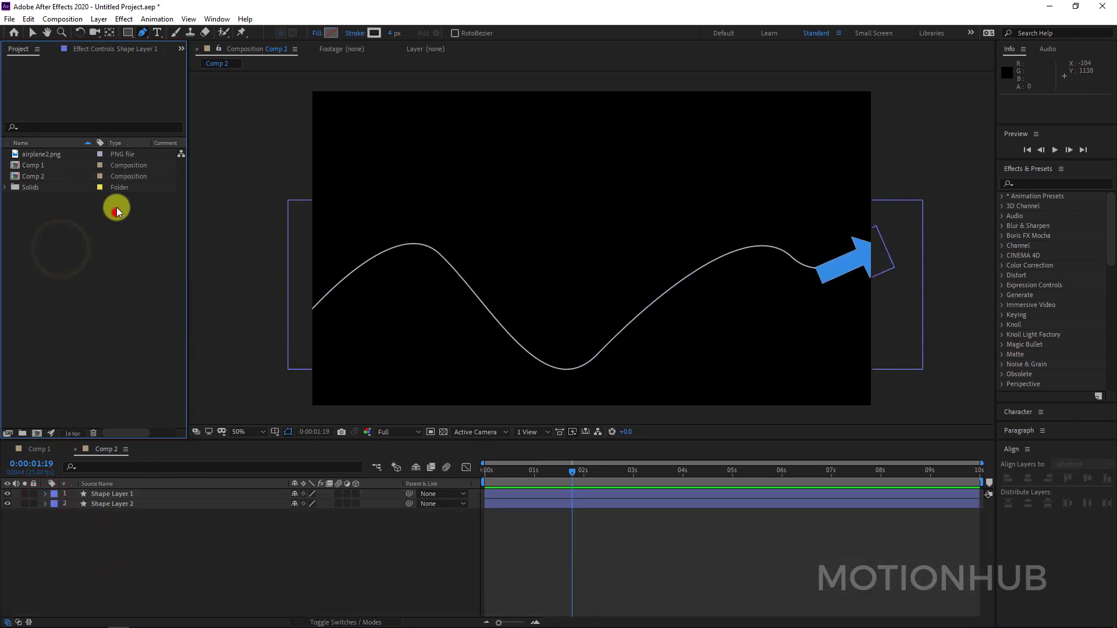
pyautogui.click(62, 19)
pyautogui.click(114, 30)
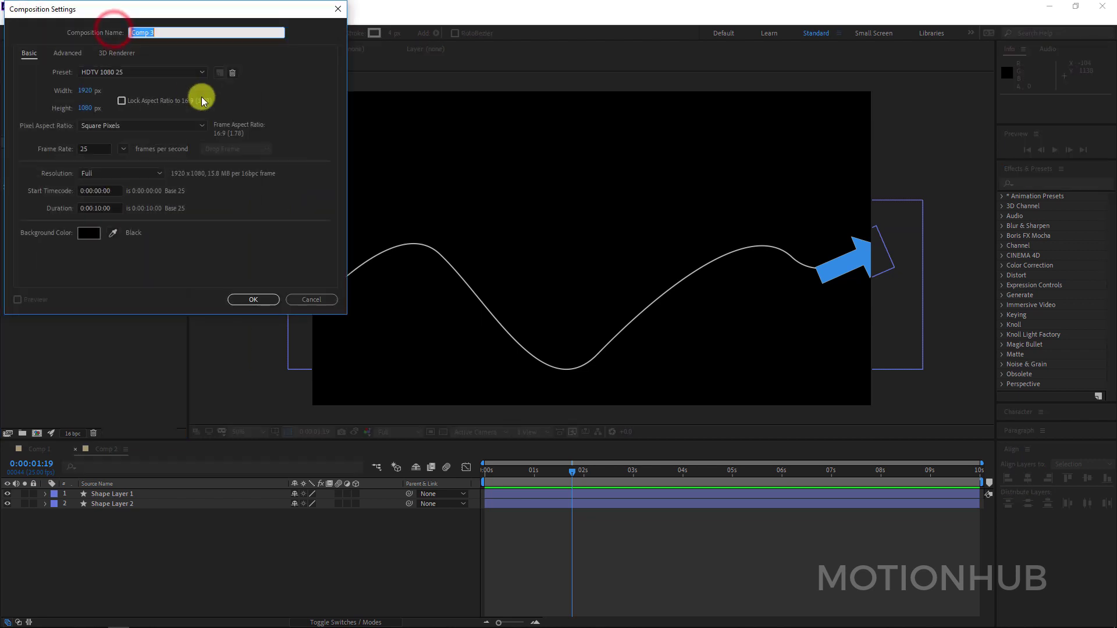
pyautogui.click(252, 299)
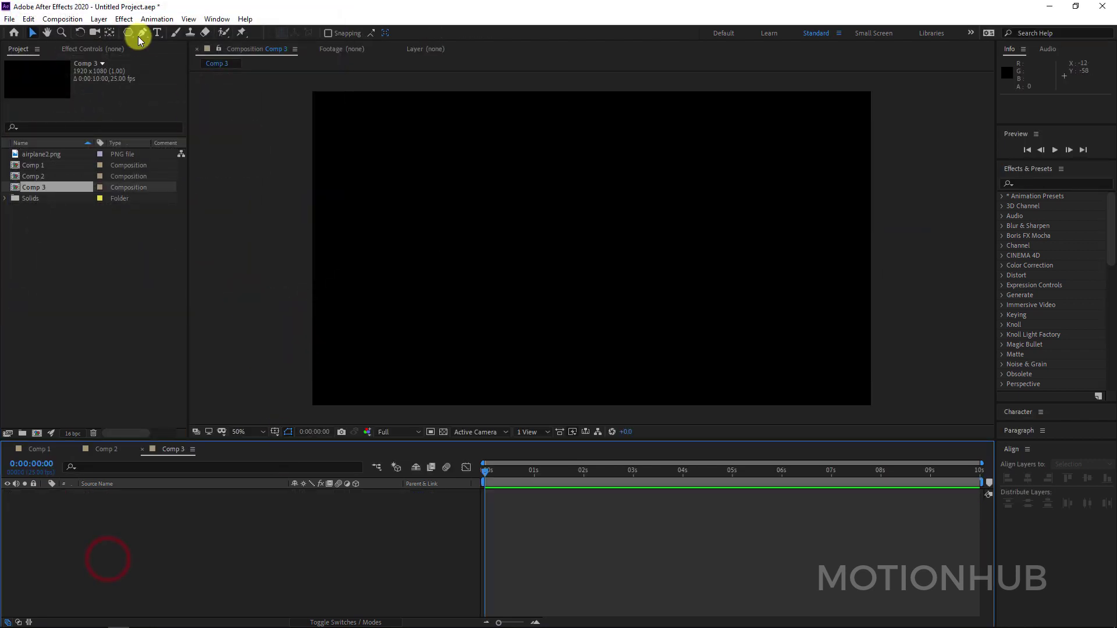
pyautogui.click(157, 32)
pyautogui.click(480, 254)
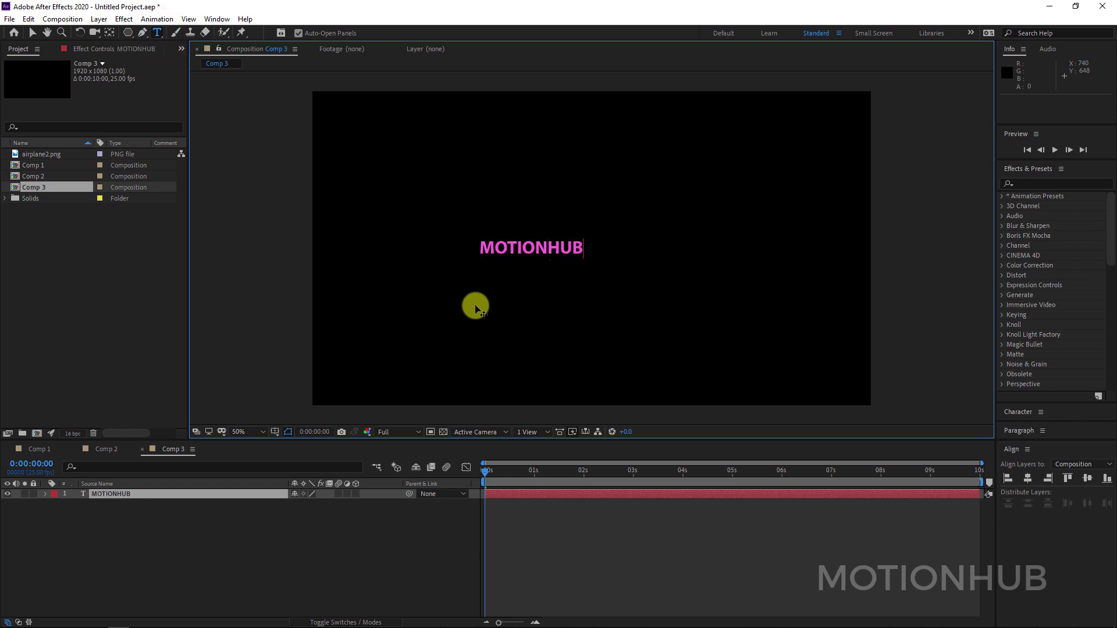
# Step: Centre the MOTIONHUB text horizontally and vertically and set its size to 88 px
pyautogui.click(33, 32)
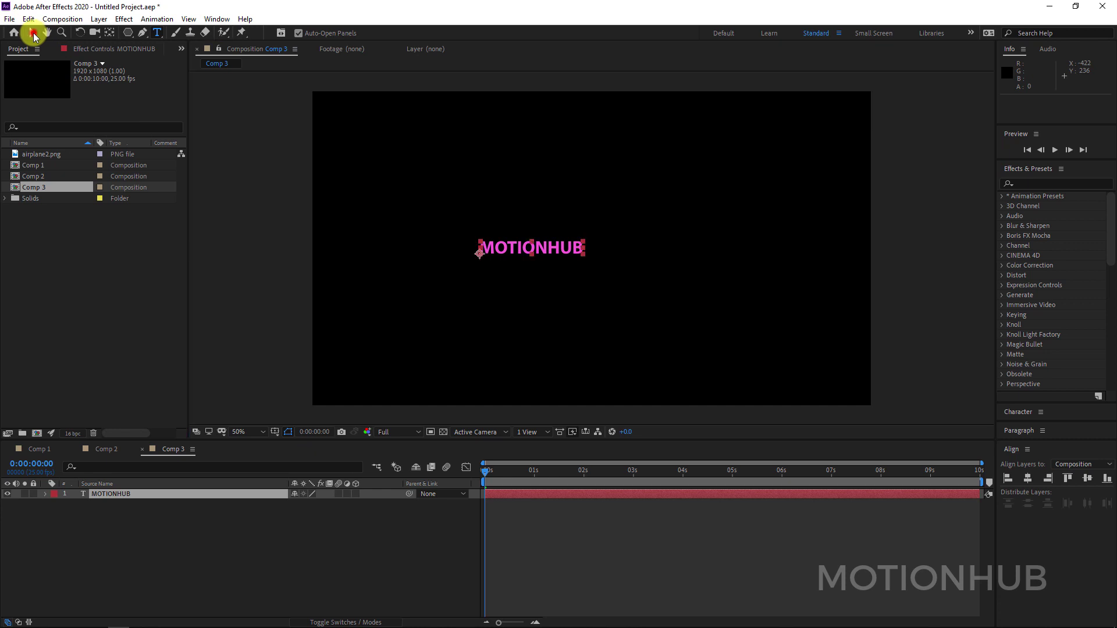
pyautogui.click(1028, 479)
pyautogui.click(1088, 478)
pyautogui.click(1027, 413)
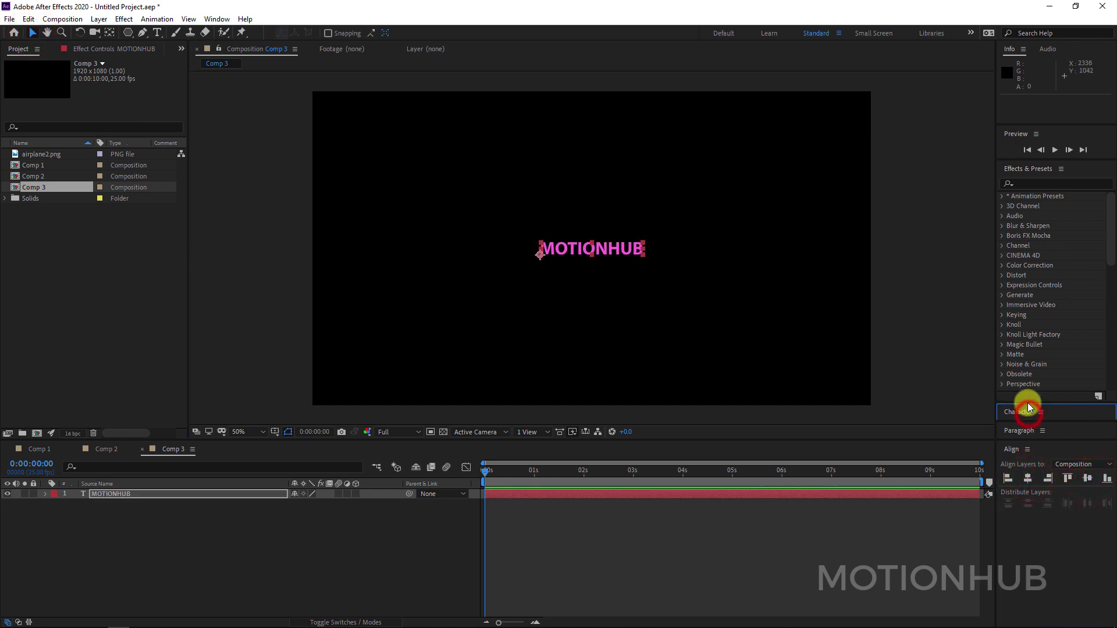
pyautogui.moveTo(1020, 394)
pyautogui.mouseDown()
pyautogui.moveTo(1065, 391)
pyautogui.moveTo(1037, 391)
pyautogui.mouseUp()
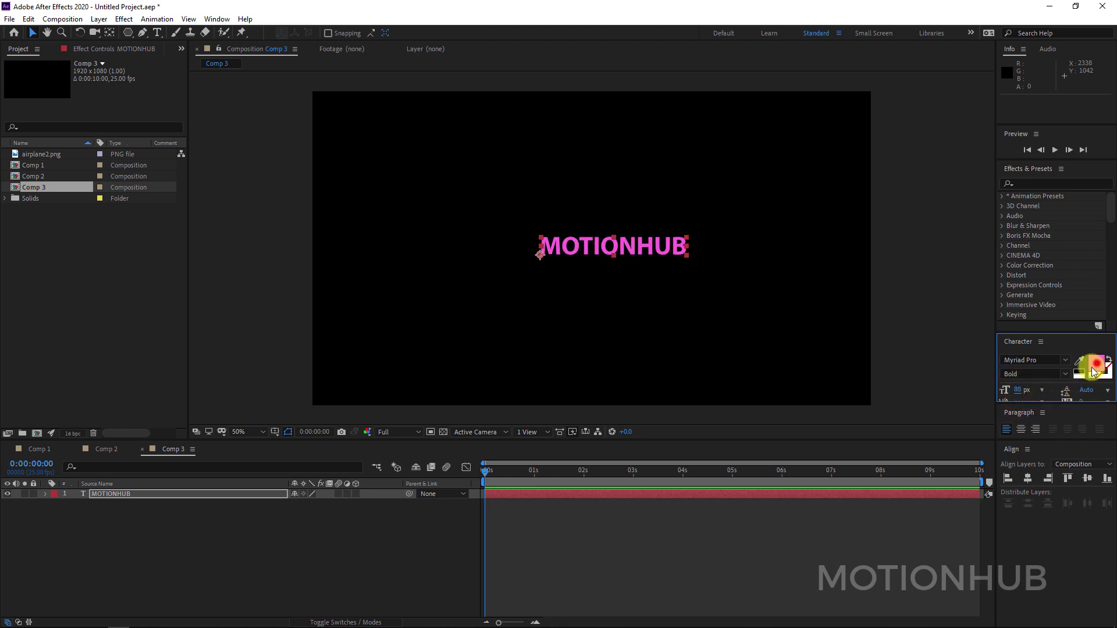
# Step: Change the text fill colour to a saturated bright yellow
pyautogui.click(1093, 372)
pyautogui.click(177, 154)
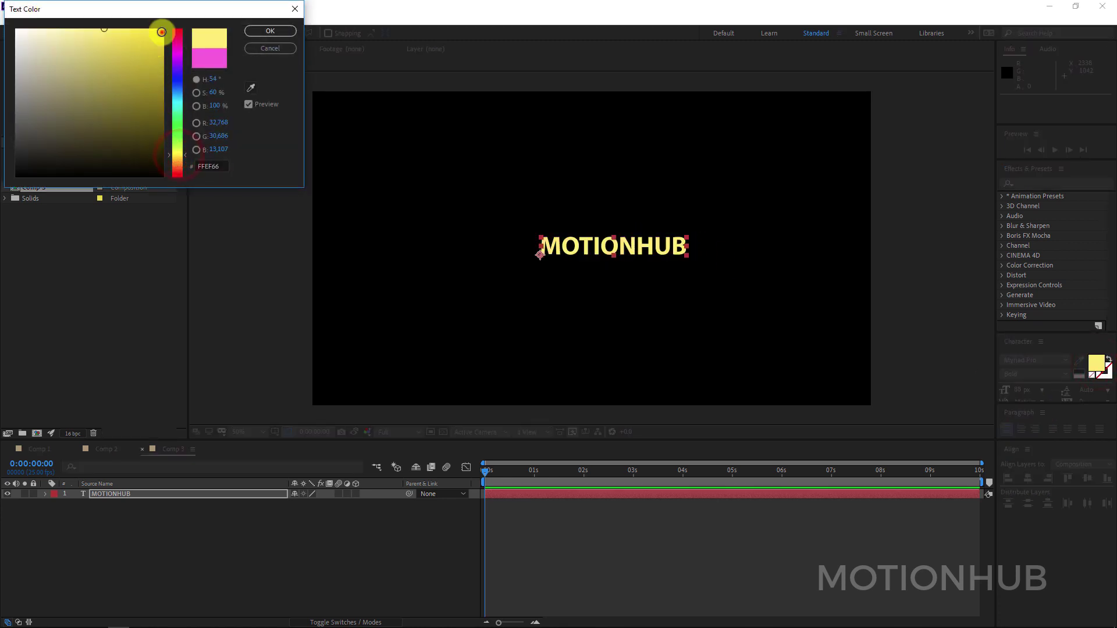
pyautogui.click(162, 32)
pyautogui.press('Return')
pyautogui.click(124, 494)
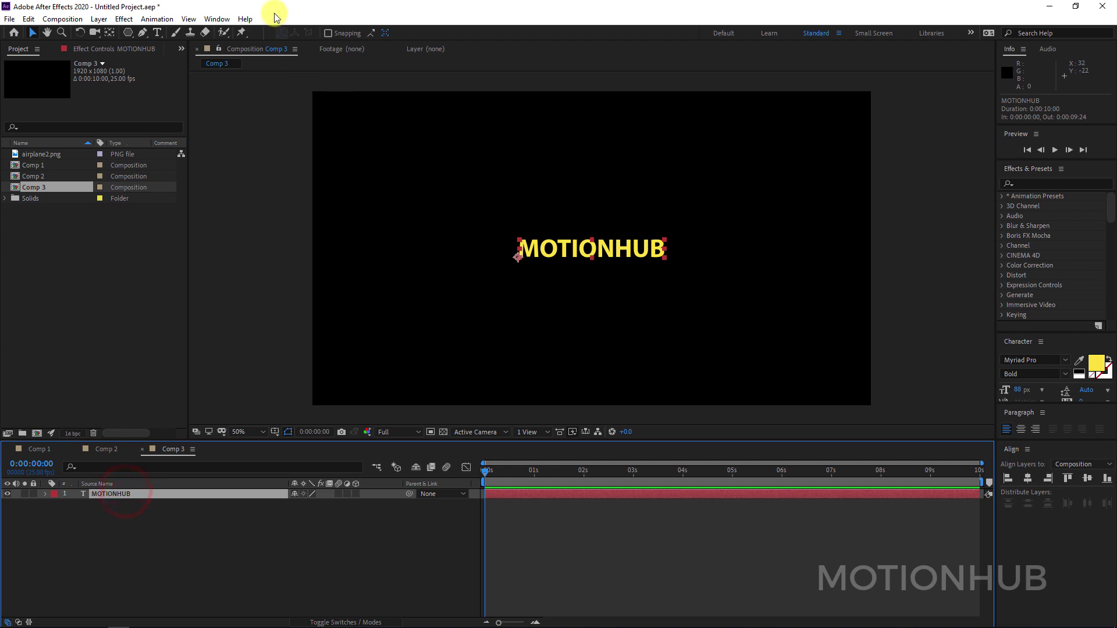
# Step: With the Pen tool, draw a three-point curved open mask from lower left to upper right
pyautogui.click(144, 34)
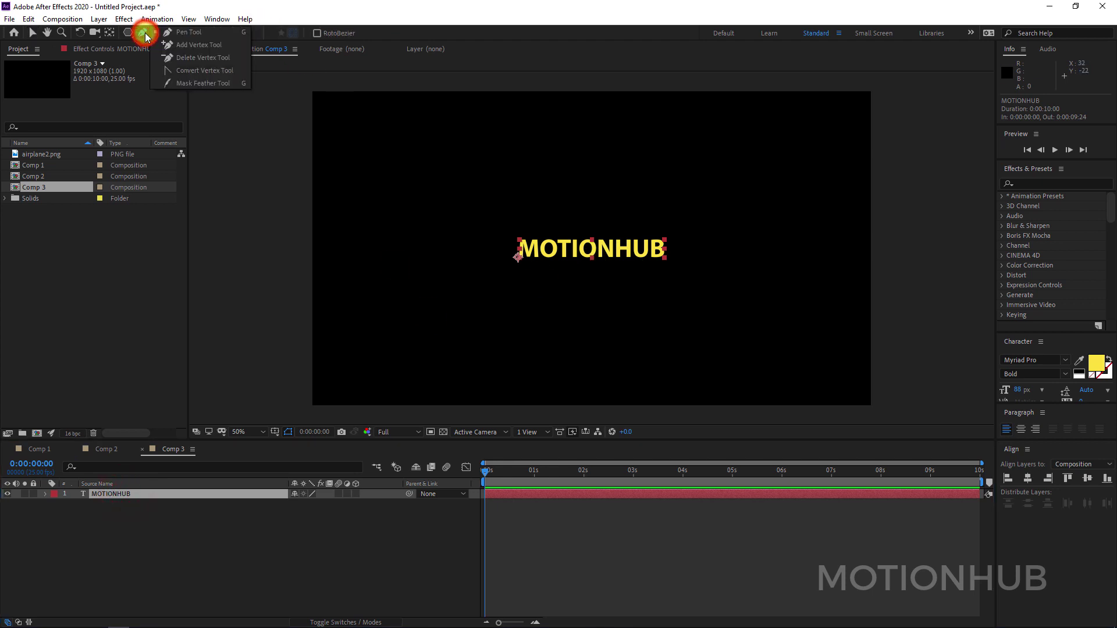
pyautogui.click(182, 35)
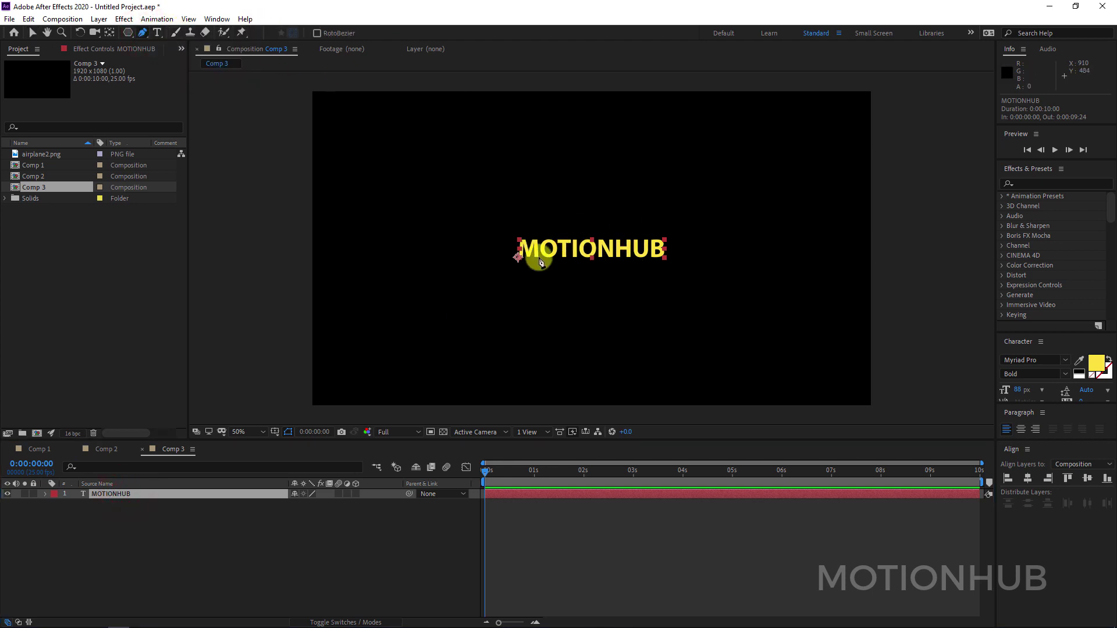
pyautogui.click(438, 358)
pyautogui.moveTo(581, 253); pyautogui.dragTo(622, 281)
pyautogui.moveTo(661, 177); pyautogui.dragTo(633, 195)
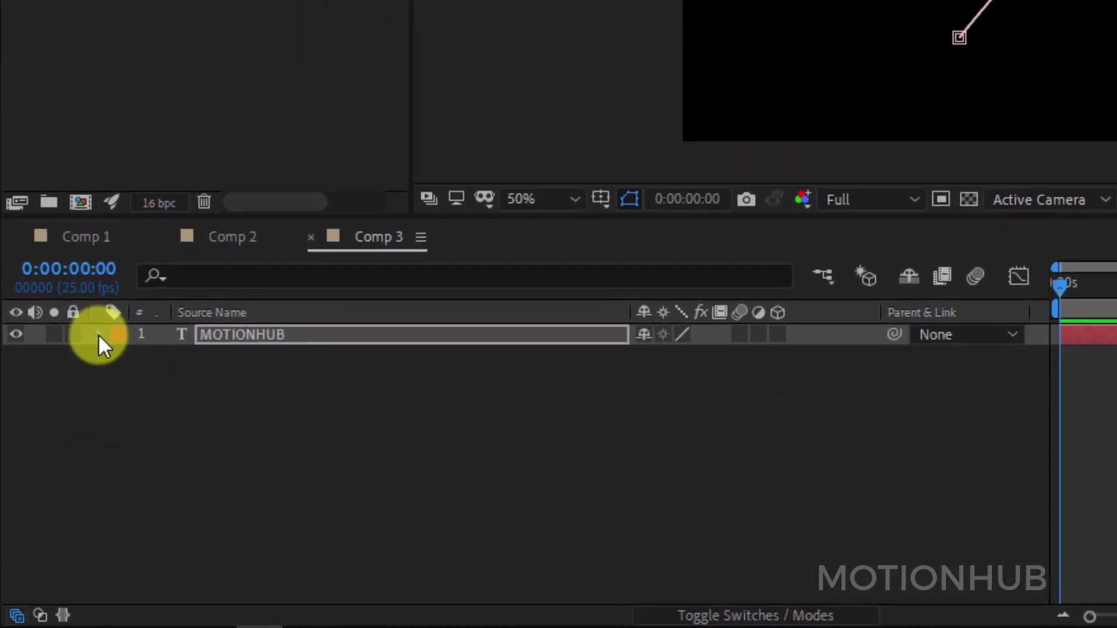
# Step: Set the MOTIONHUB layer's Path Options Path to Mask 1
pyautogui.click(68, 424)
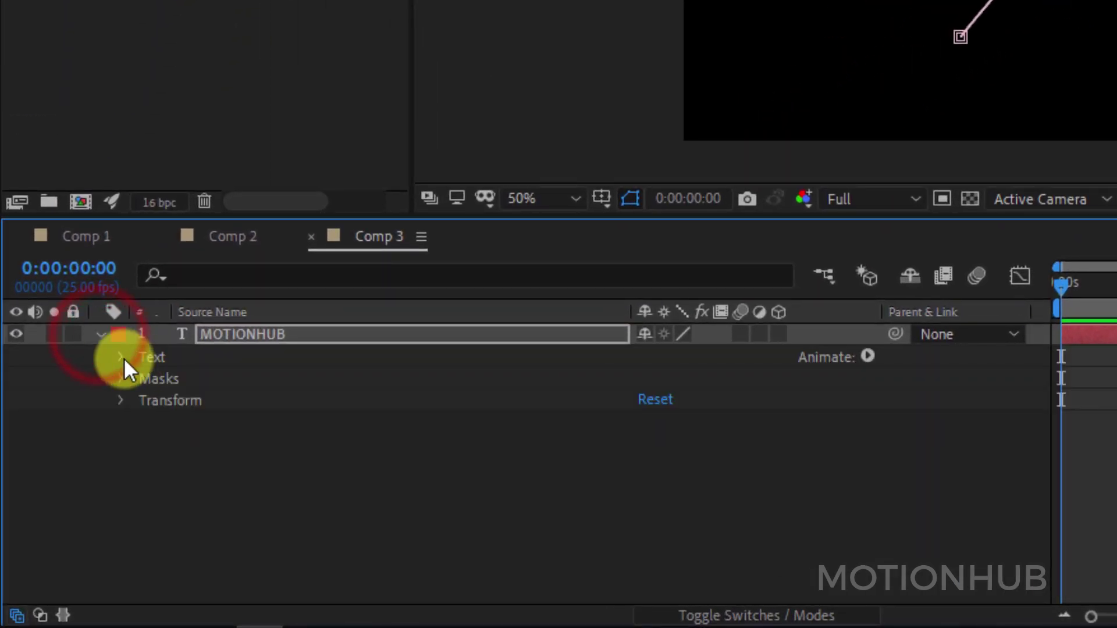
pyautogui.click(118, 352)
pyautogui.click(145, 400)
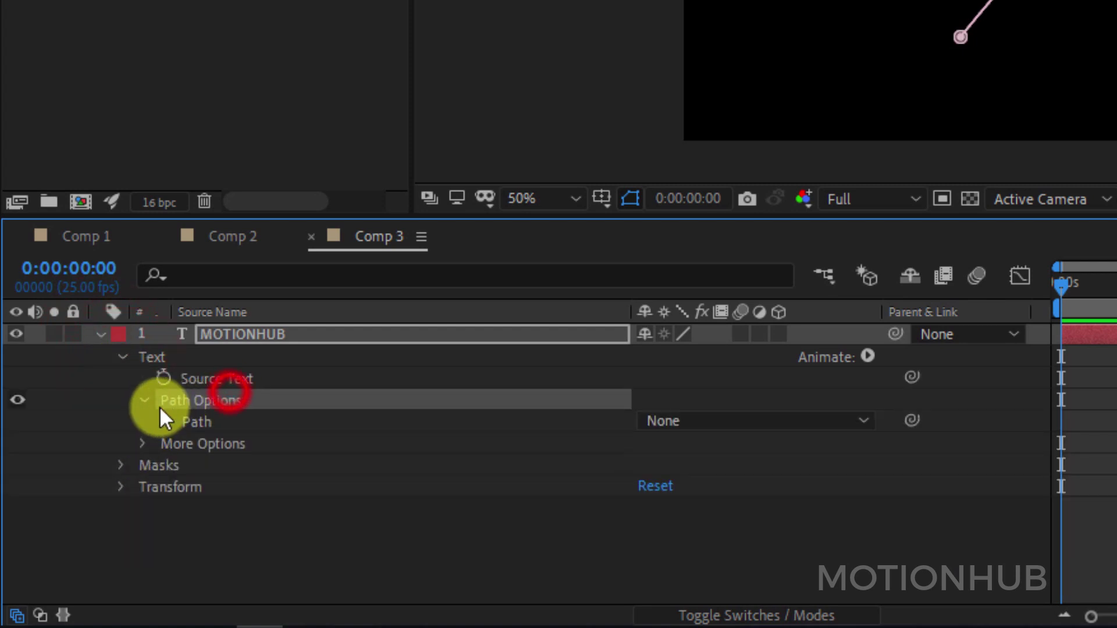
pyautogui.click(695, 424)
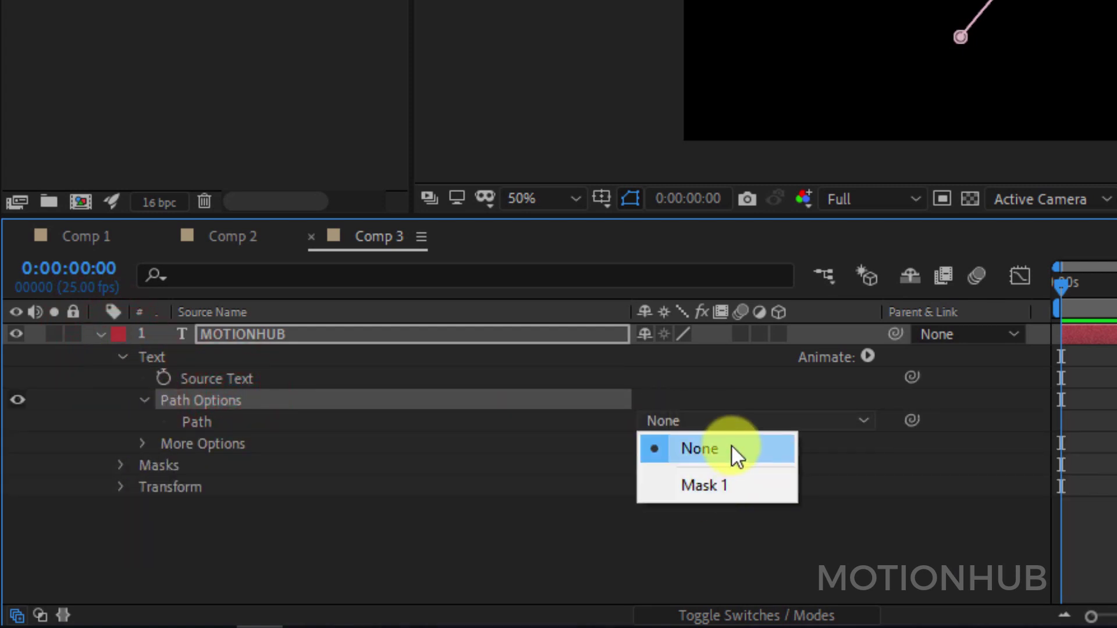
pyautogui.click(736, 487)
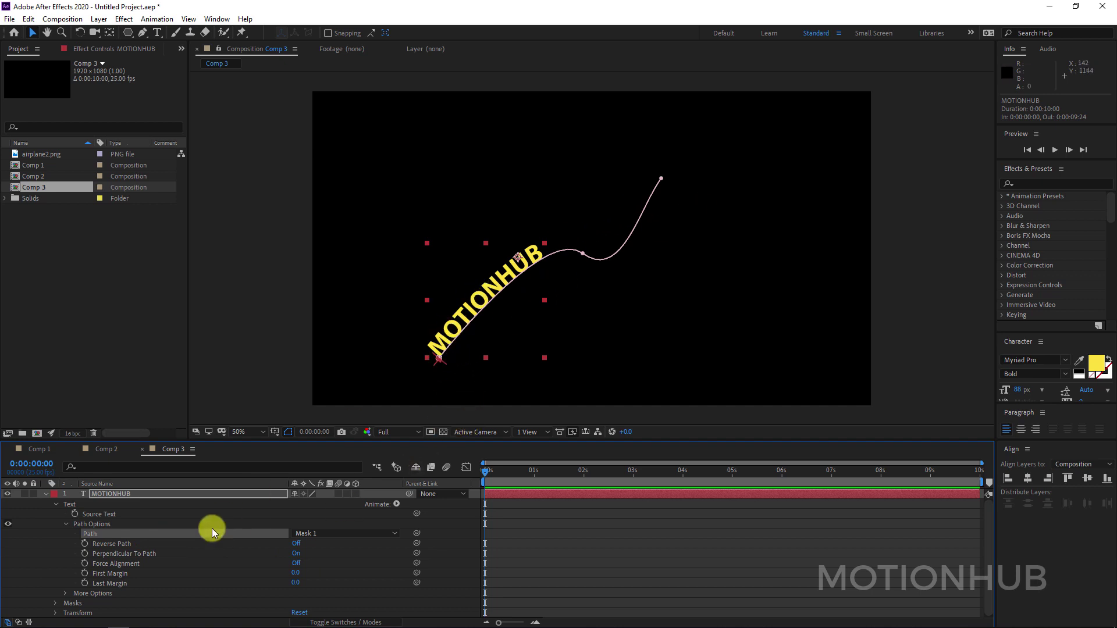
pyautogui.click(166, 532)
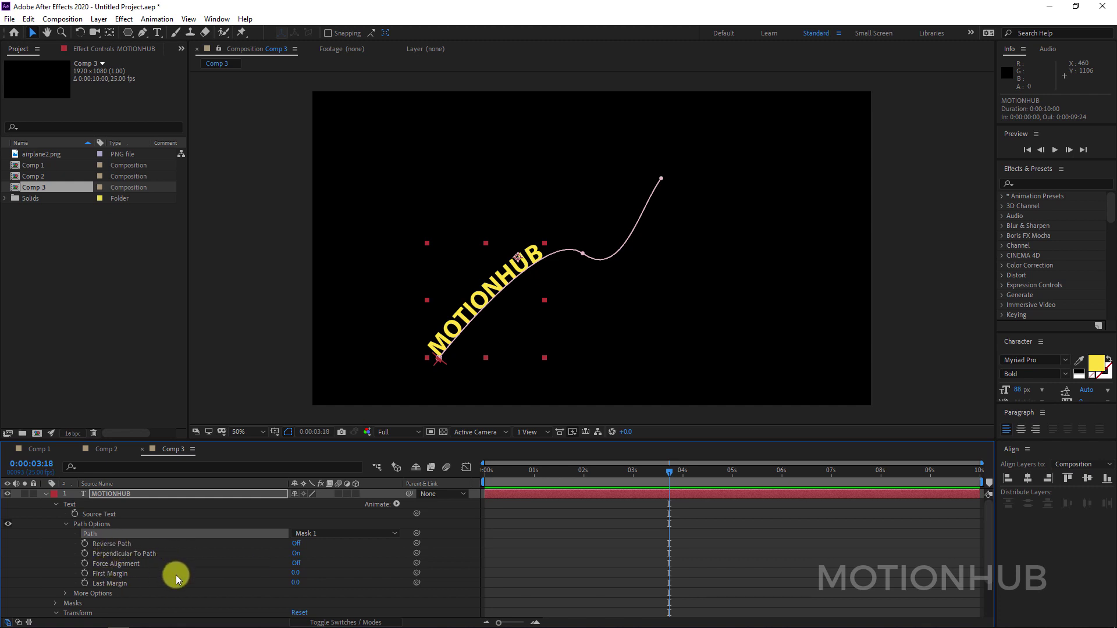
pyautogui.click(295, 545)
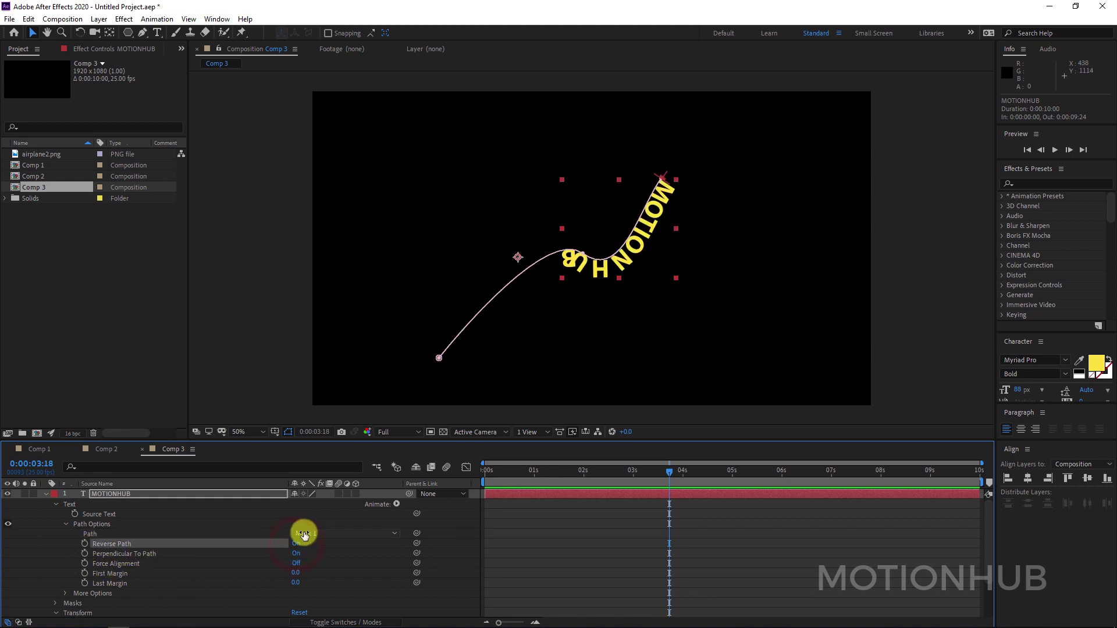
pyautogui.click(293, 545)
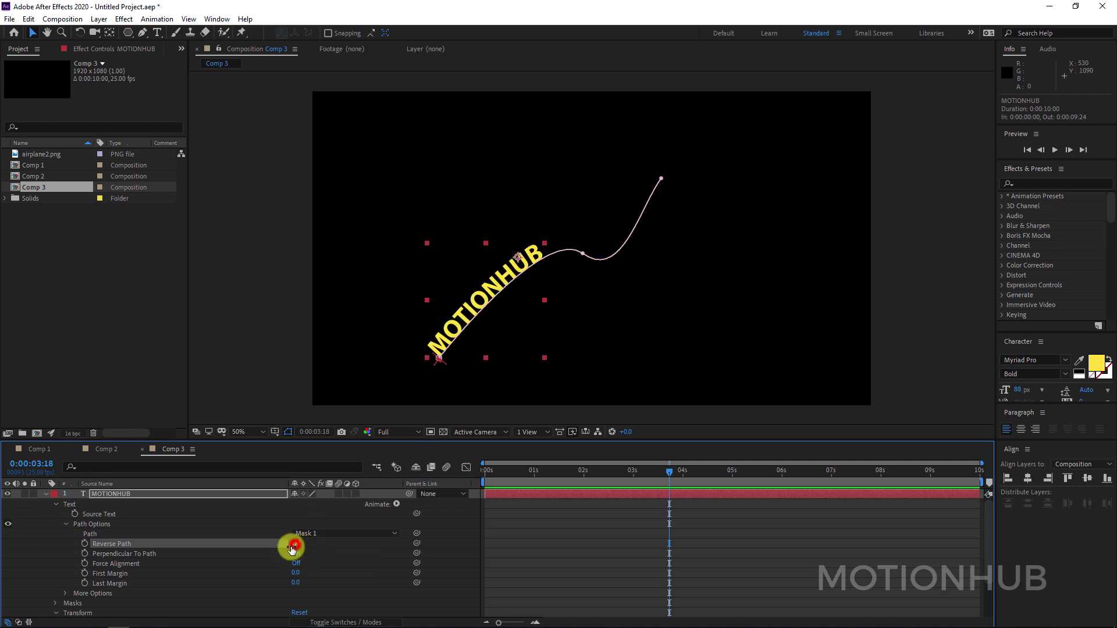
pyautogui.click(148, 555)
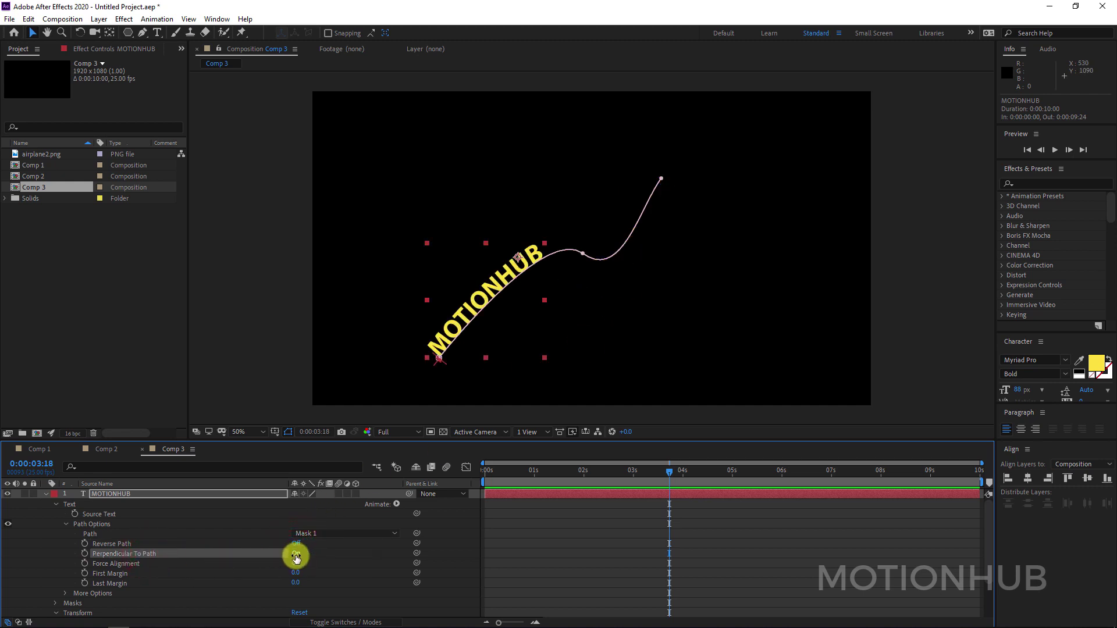
pyautogui.click(296, 555)
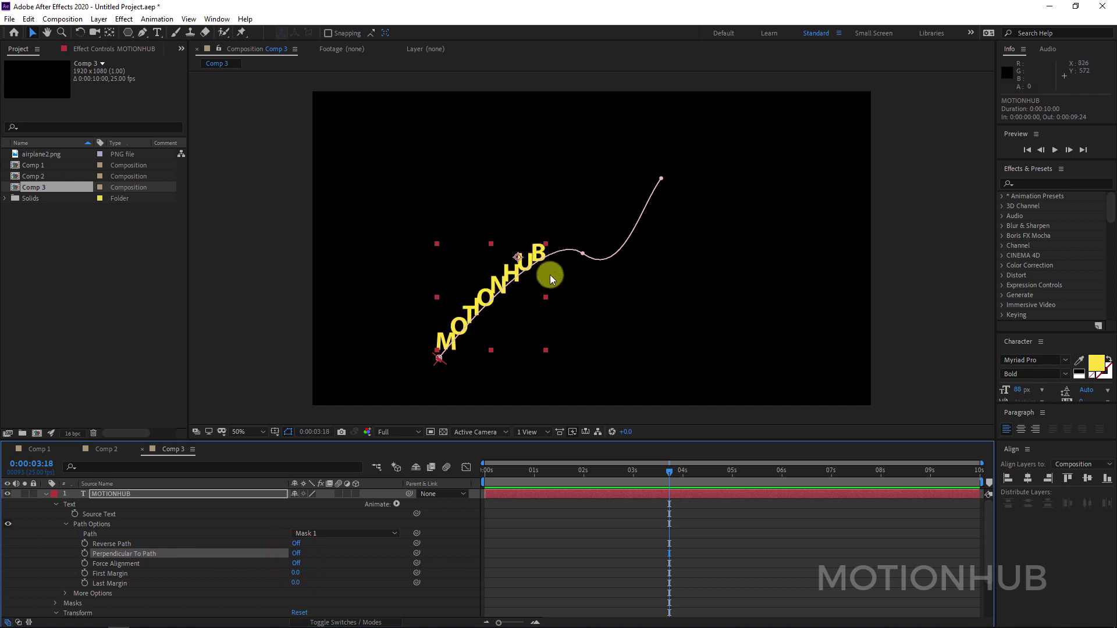
pyautogui.click(297, 553)
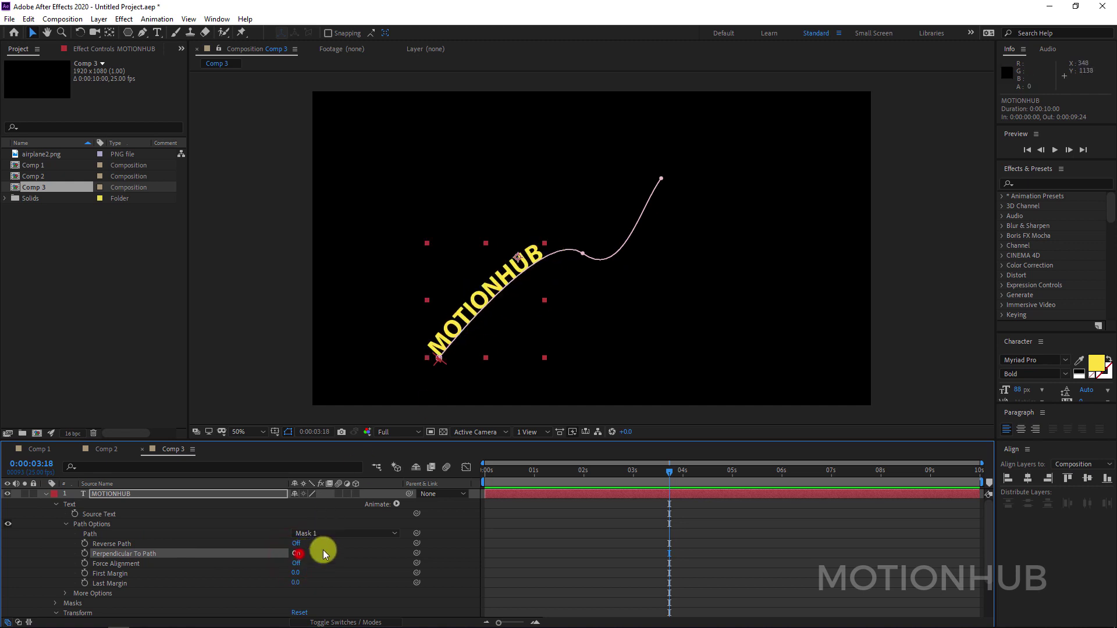
pyautogui.click(123, 563)
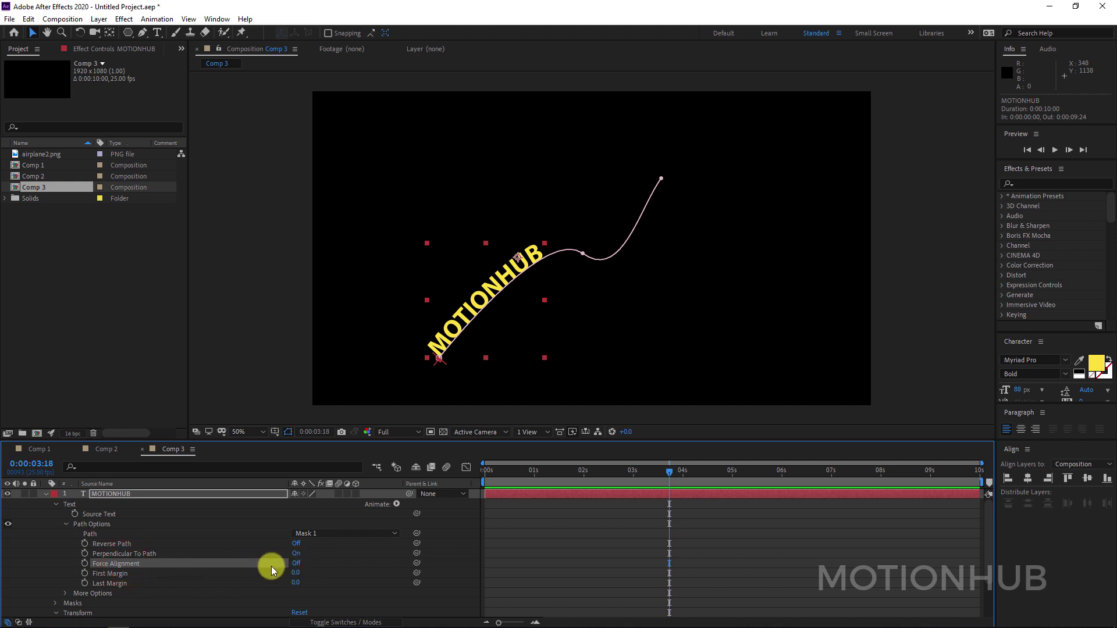
pyautogui.click(296, 564)
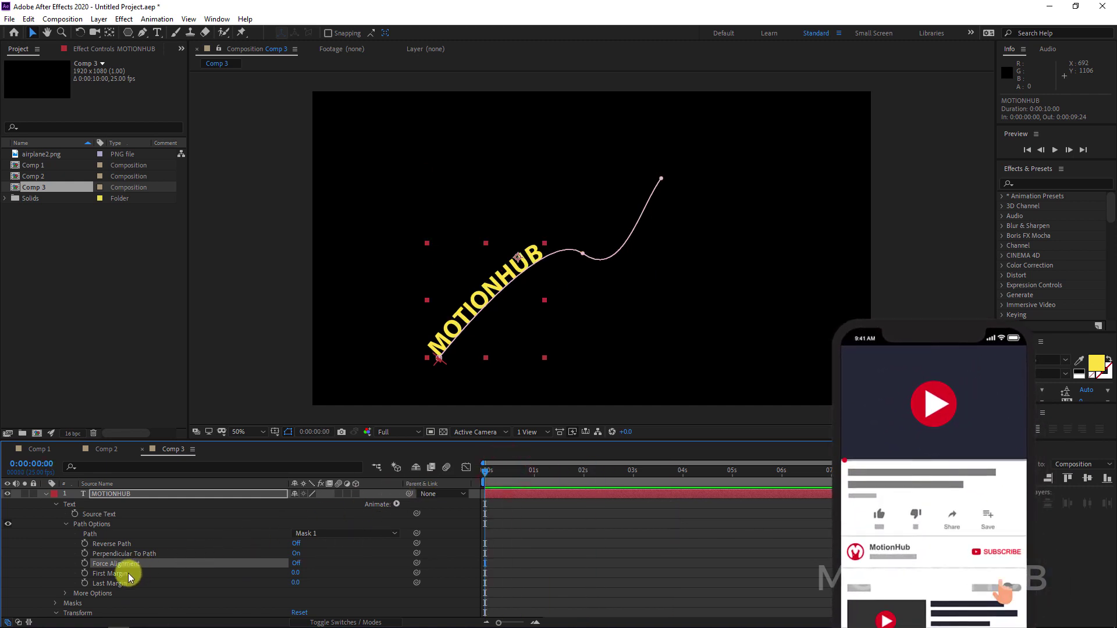
# Step: Keyframe First Margin rising over time so the text slides along the curve, then preview
pyautogui.click(84, 573)
pyautogui.moveTo(485, 471); pyautogui.dragTo(585, 472)
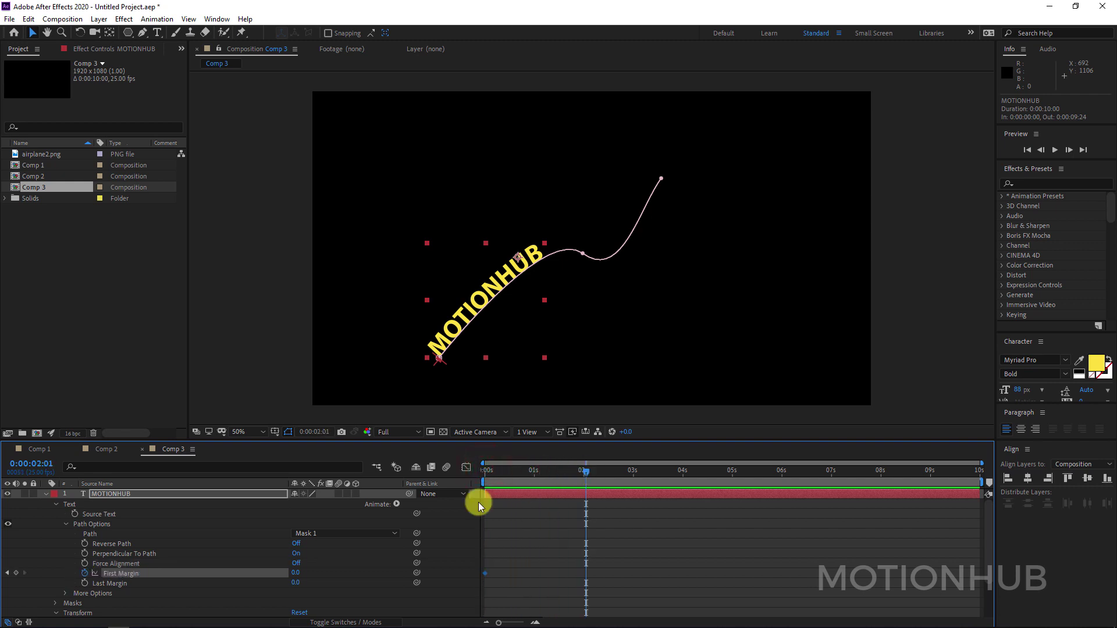
pyautogui.moveTo(296, 574); pyautogui.dragTo(403, 484)
pyautogui.press('Home')
pyautogui.press('space')
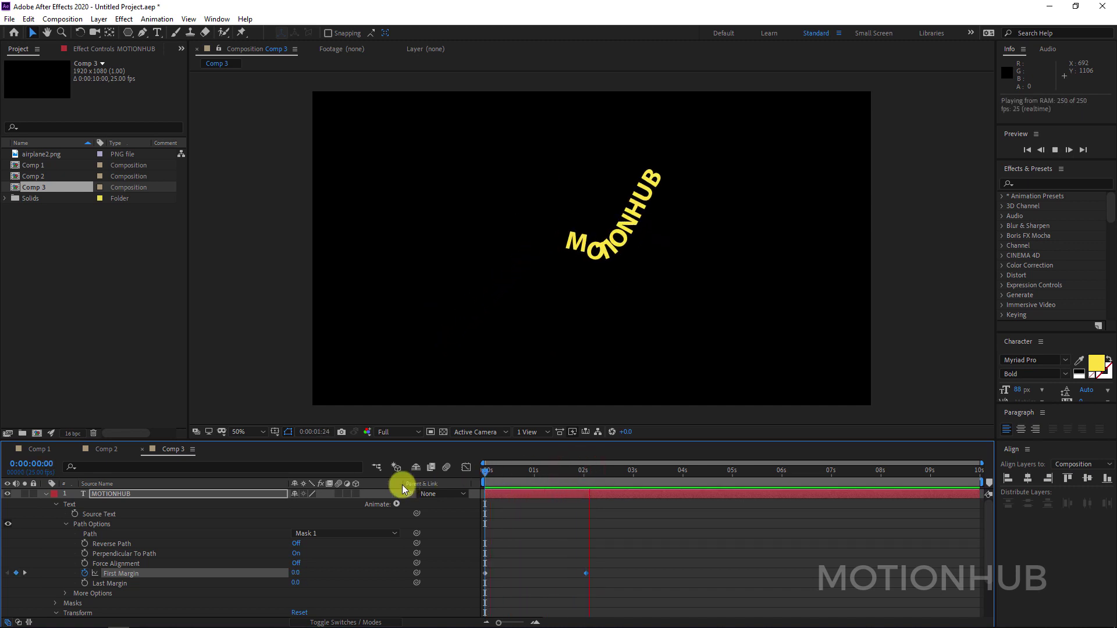
# Step: Set the text Path back to None and draw a pentagon mask with the Polygon tool
pyautogui.click(110, 534)
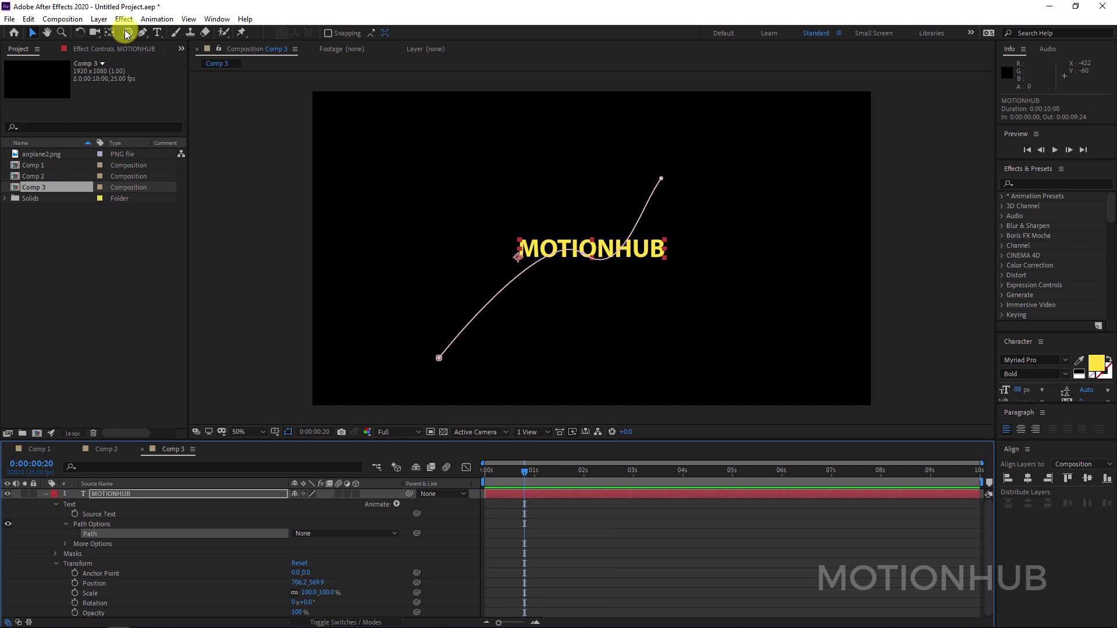
pyautogui.moveTo(127, 34); pyautogui.dragTo(194, 70)
pyautogui.moveTo(532, 190); pyautogui.dragTo(599, 252)
# Step: Move the pentagon mask down and right, then set MOTIONHUB's text Path to Mask 2
pyautogui.click(33, 32)
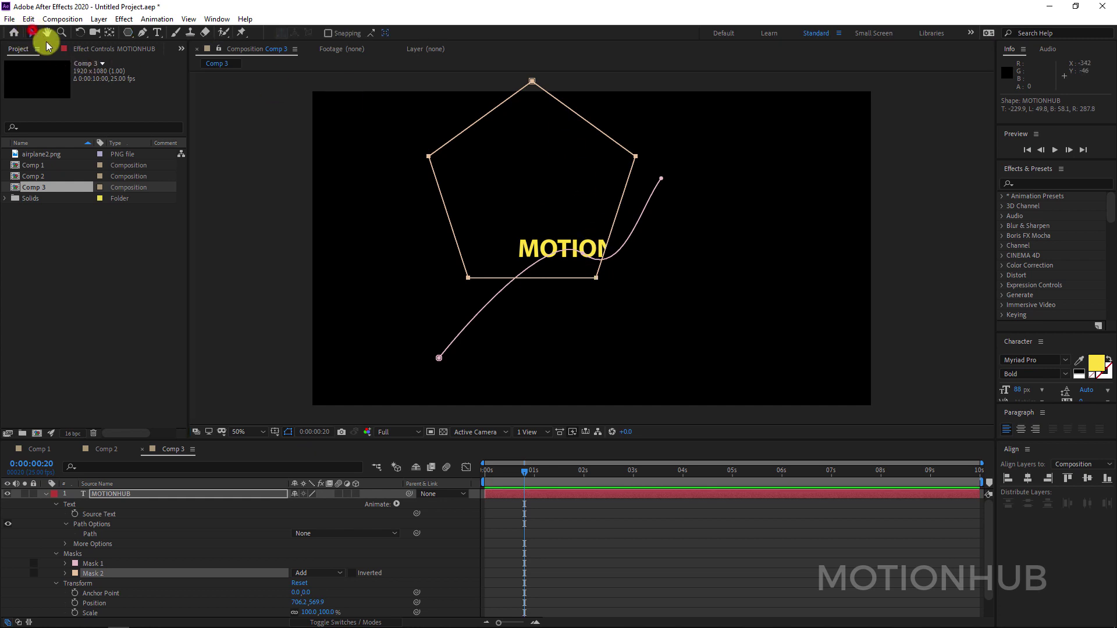
pyautogui.moveTo(532, 81); pyautogui.dragTo(591, 148)
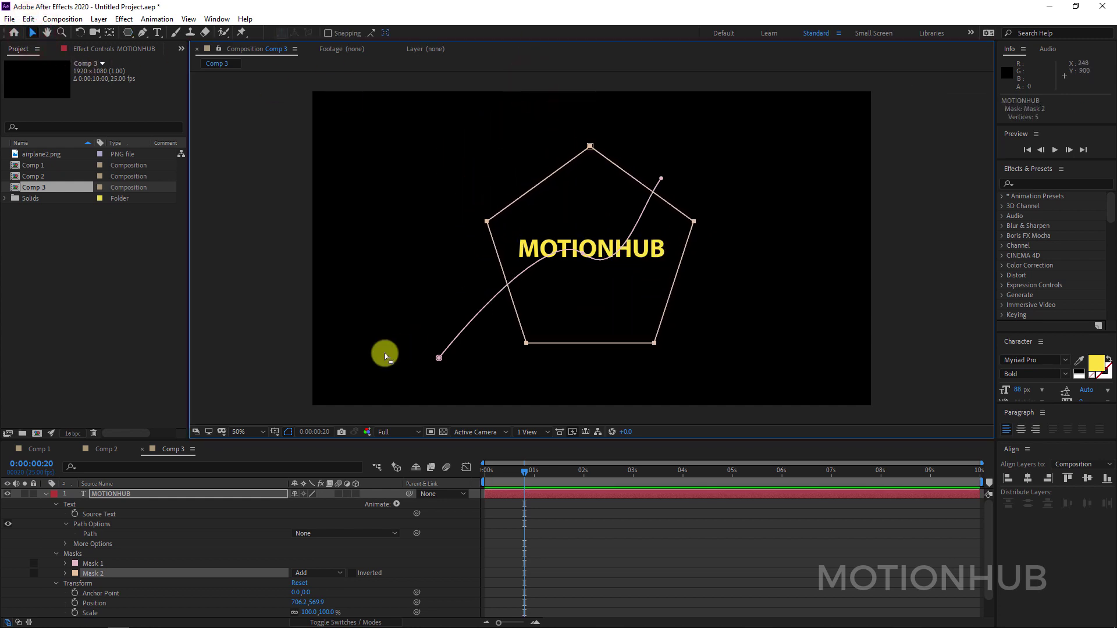
pyautogui.click(325, 535)
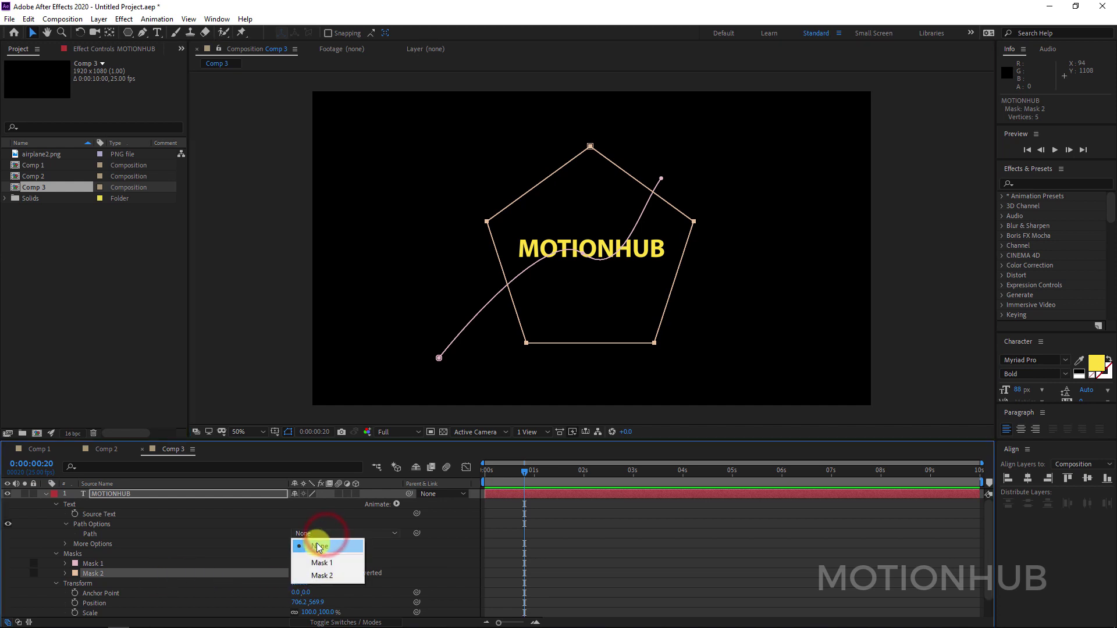
pyautogui.click(339, 564)
pyautogui.click(333, 532)
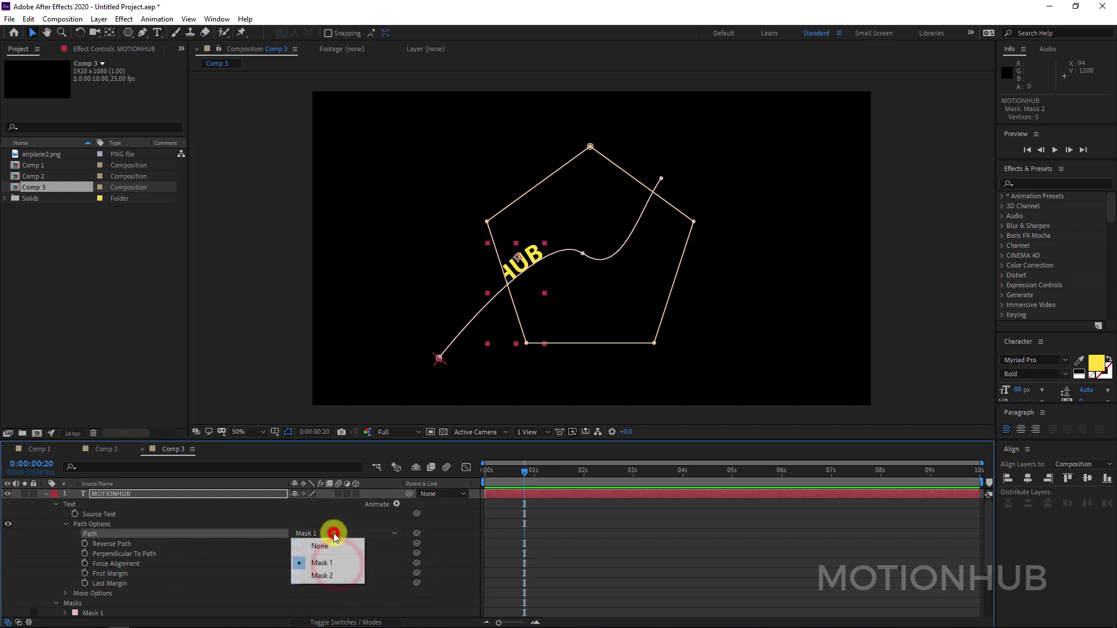
pyautogui.click(340, 575)
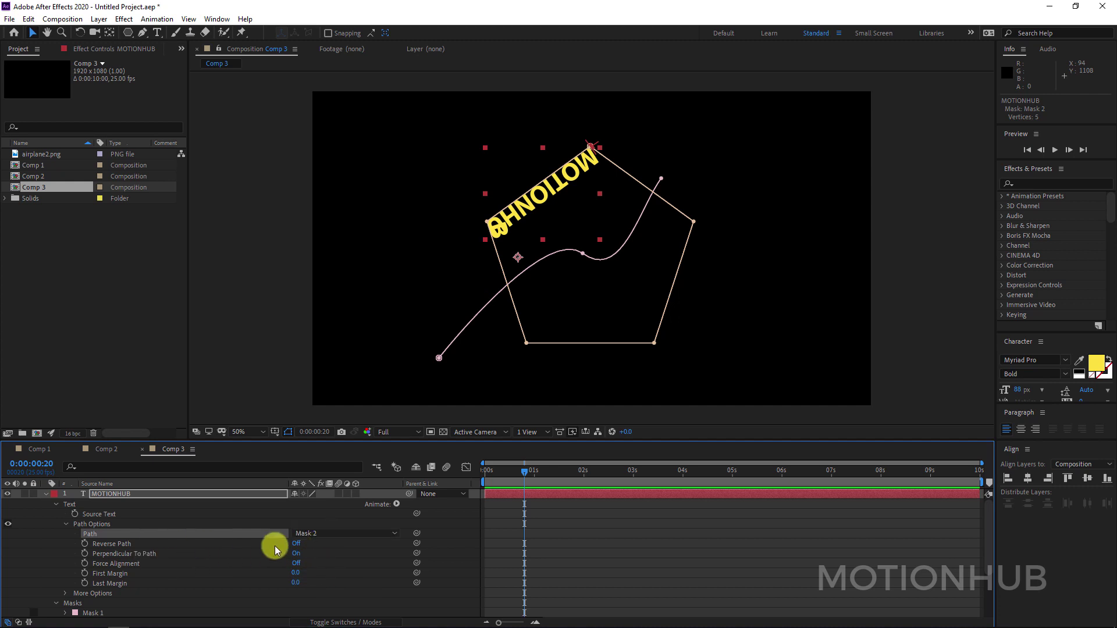
# Step: Turn Reverse Path on and keyframe First Margin from 0 to 1658 over 2 seconds
pyautogui.click(296, 543)
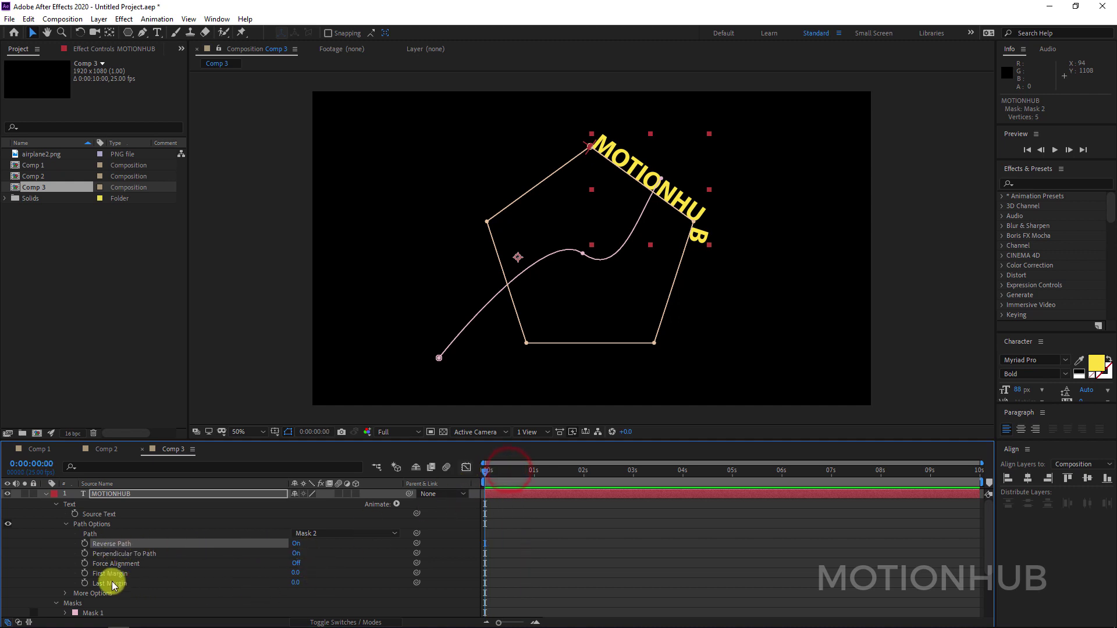
pyautogui.click(85, 573)
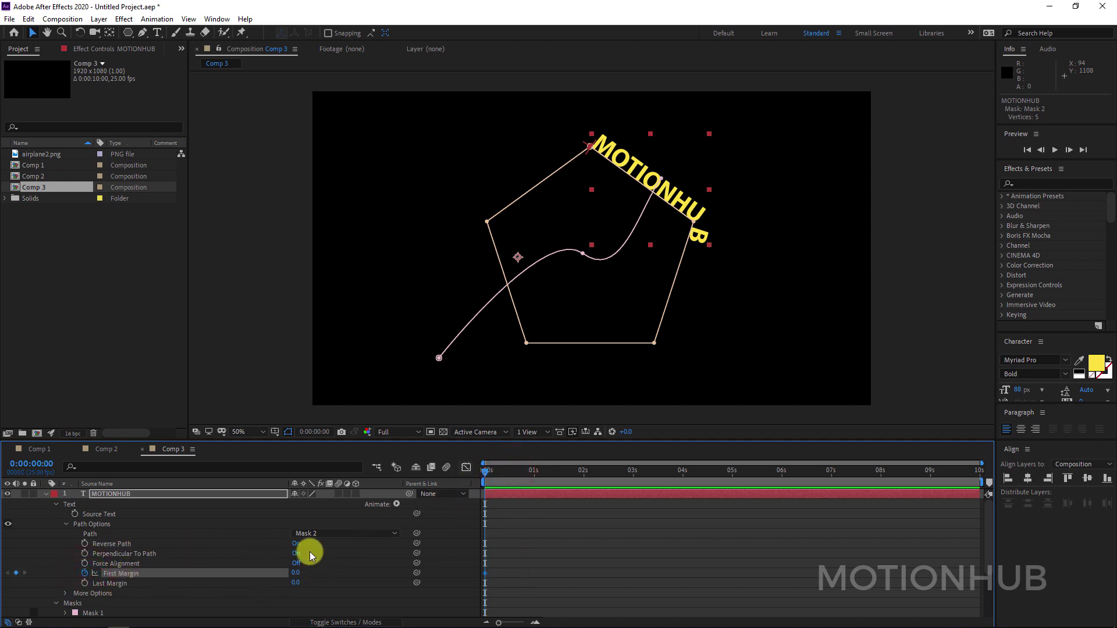
pyautogui.click(587, 474)
pyautogui.moveTo(308, 575); pyautogui.dragTo(1023, 366)
pyautogui.click(931, 411)
# Step: Preview the pentagon animation, then set Perpendicular To Path to Off
pyautogui.press('space')
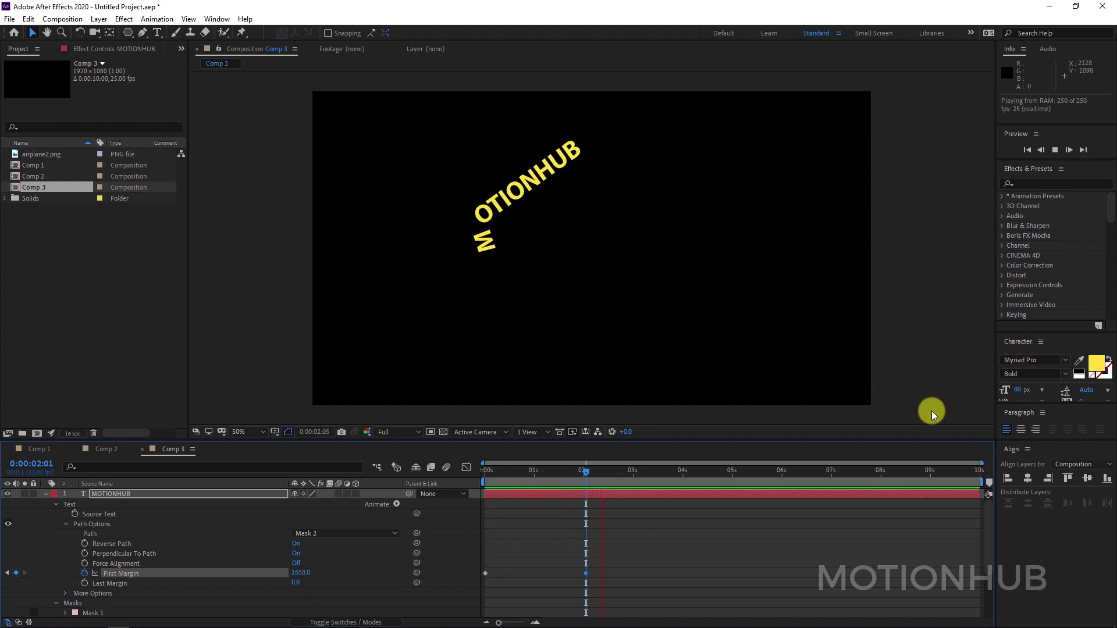
pyautogui.press('space')
pyautogui.click(297, 554)
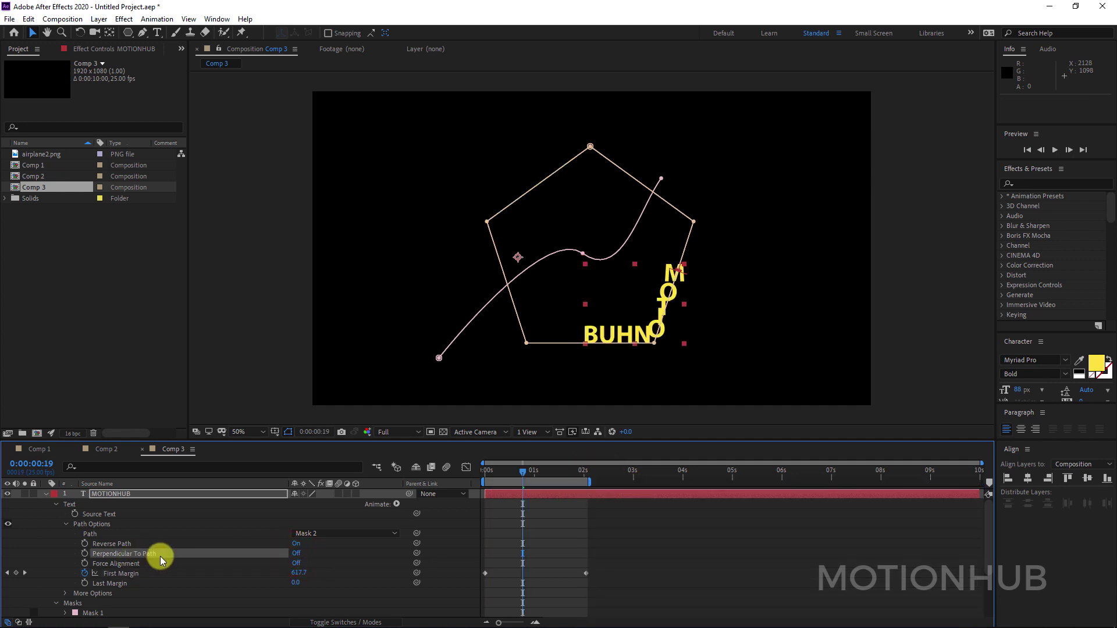
# Step: Turn on Reverse Path and Force Alignment for the Mask 3 circle, previewing the result
pyautogui.press('space')
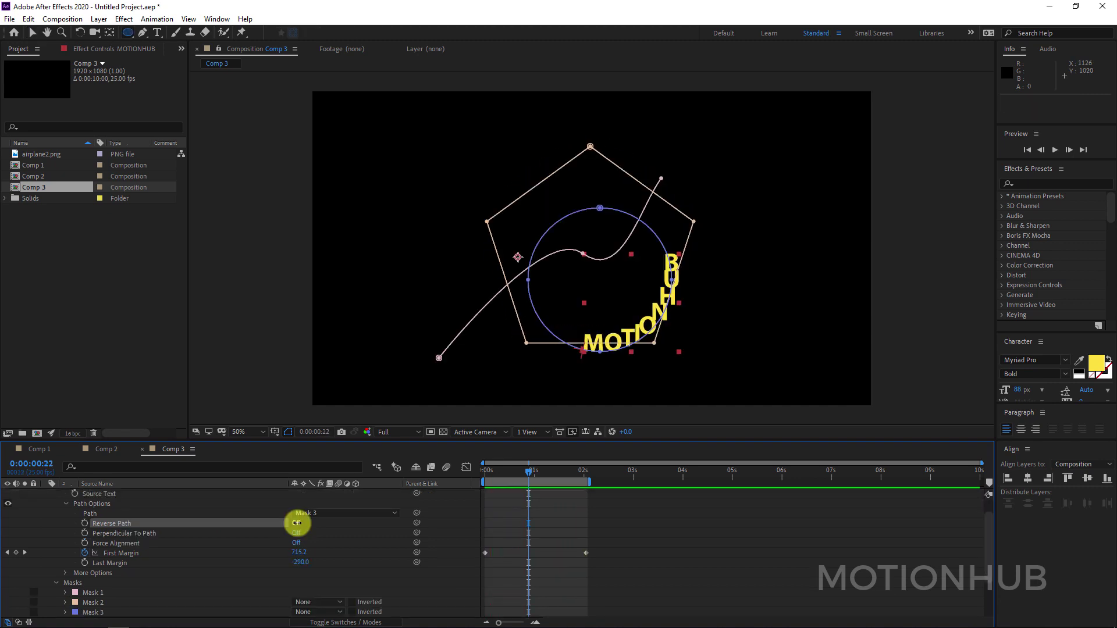
pyautogui.click(298, 523)
pyautogui.click(298, 544)
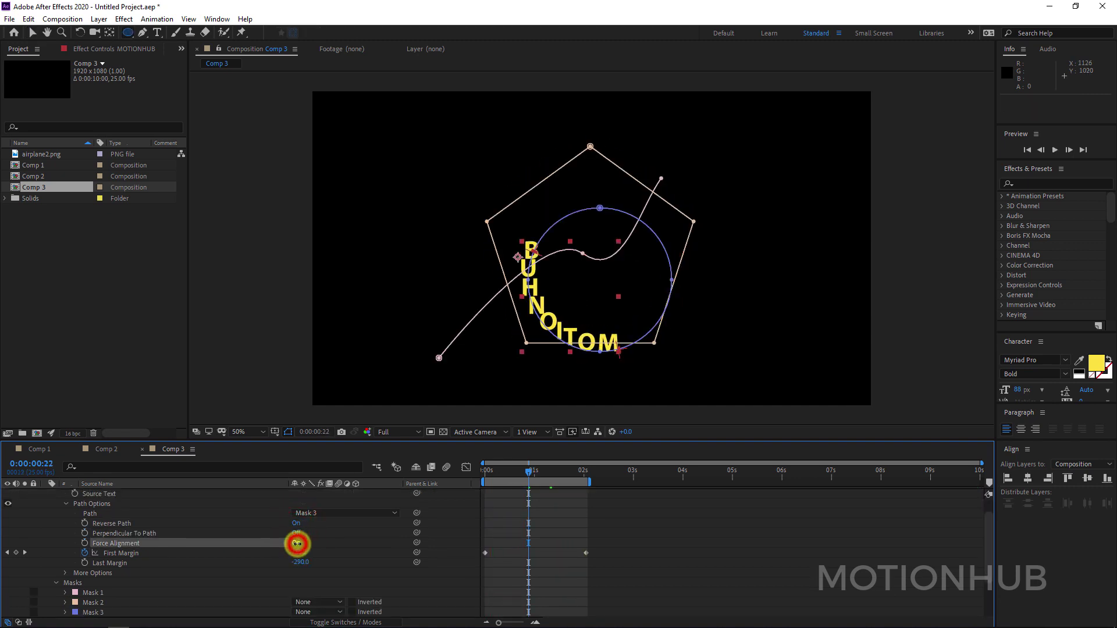
pyautogui.press('space')
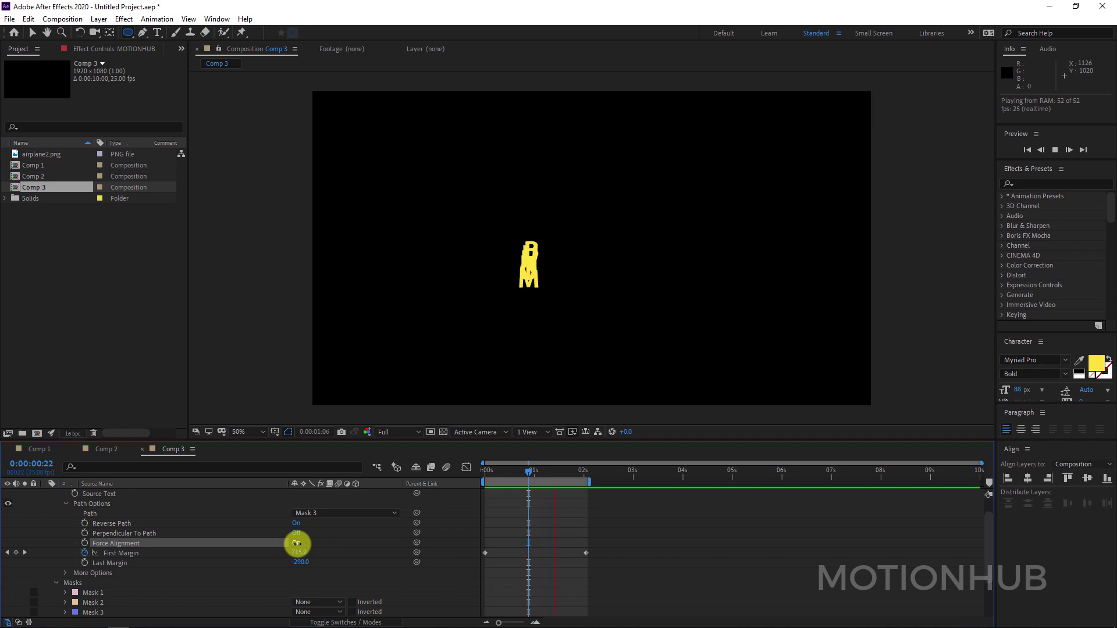